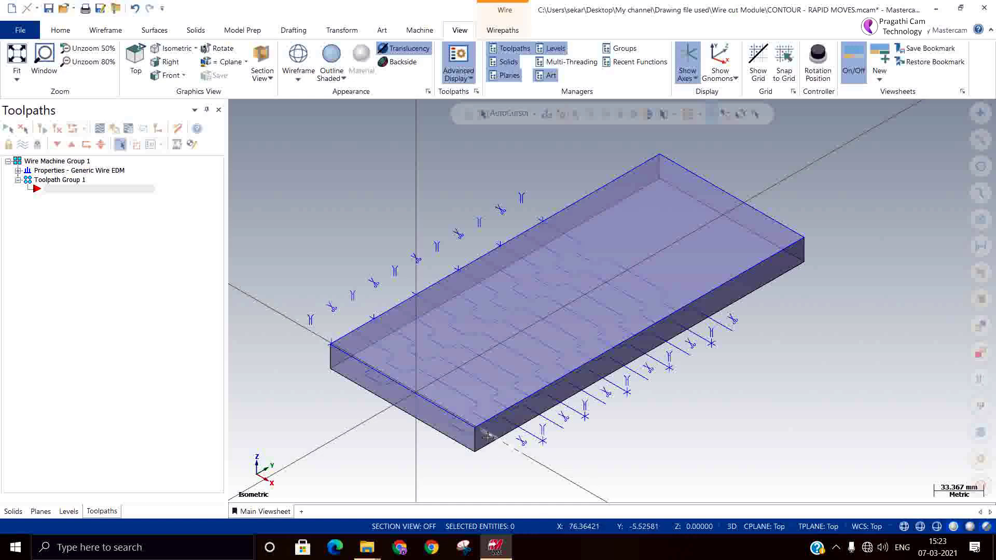
- Switch the part to the Top (WCS) view and start a new Wire Contour toolpath
{"action": "middle_click_drag", "start_coordinate": [337, 438], "coordinate": [464, 309]}
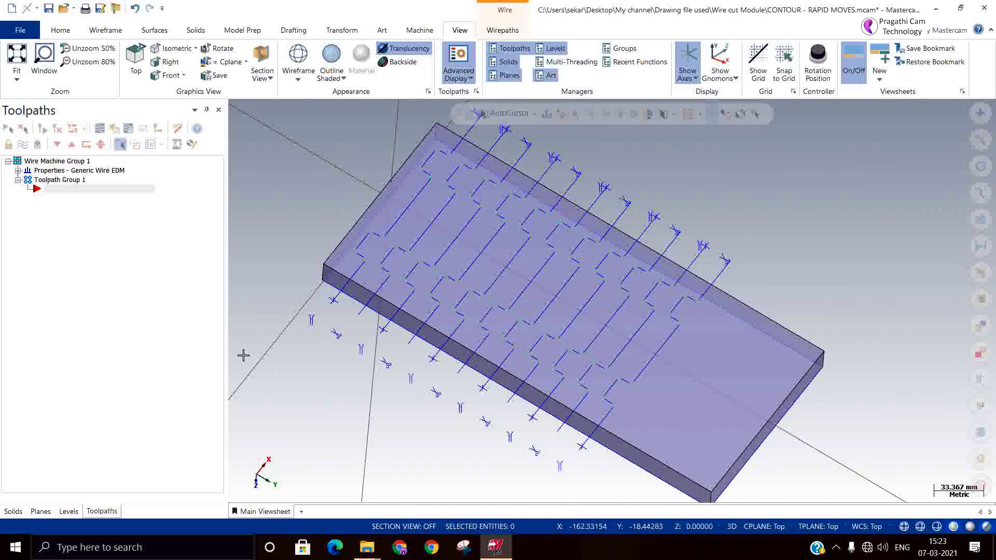
{"action": "scroll", "coordinate": [314, 339], "scroll_direction": "up", "scroll_amount": 2}
{"action": "scroll", "coordinate": [317, 267], "scroll_direction": "up", "scroll_amount": 2}
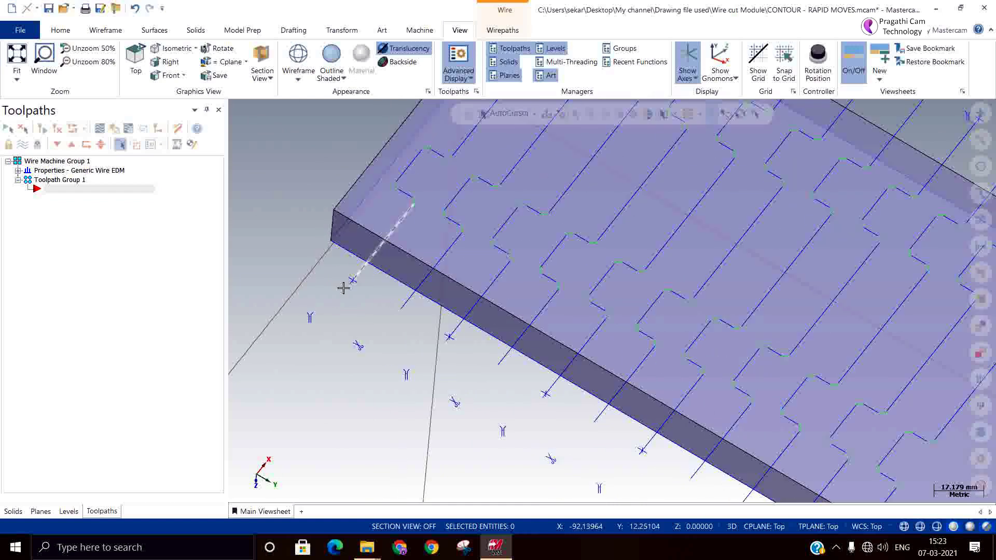
{"action": "scroll", "coordinate": [234, 420], "scroll_direction": "down", "scroll_amount": 3}
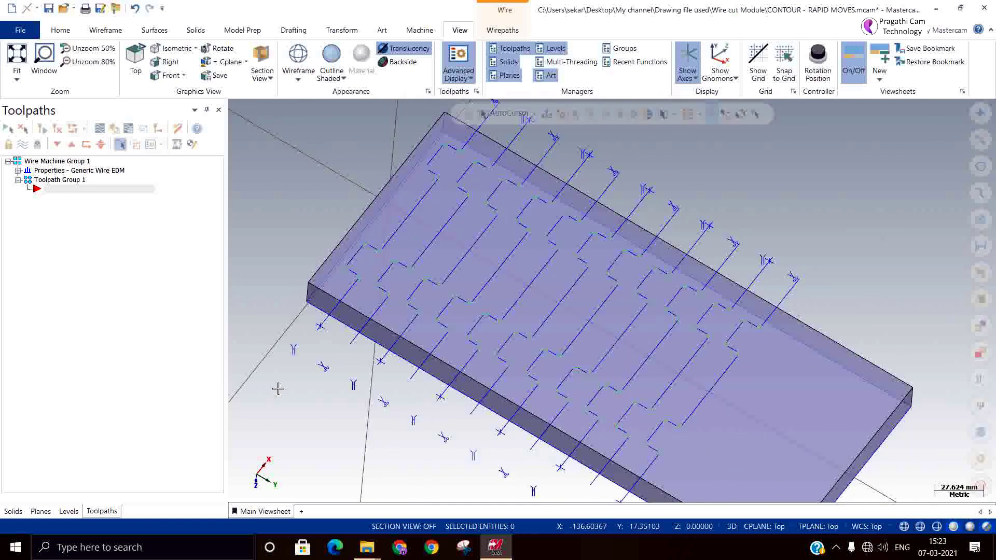
{"action": "scroll", "coordinate": [433, 177], "scroll_direction": "up", "scroll_amount": 2}
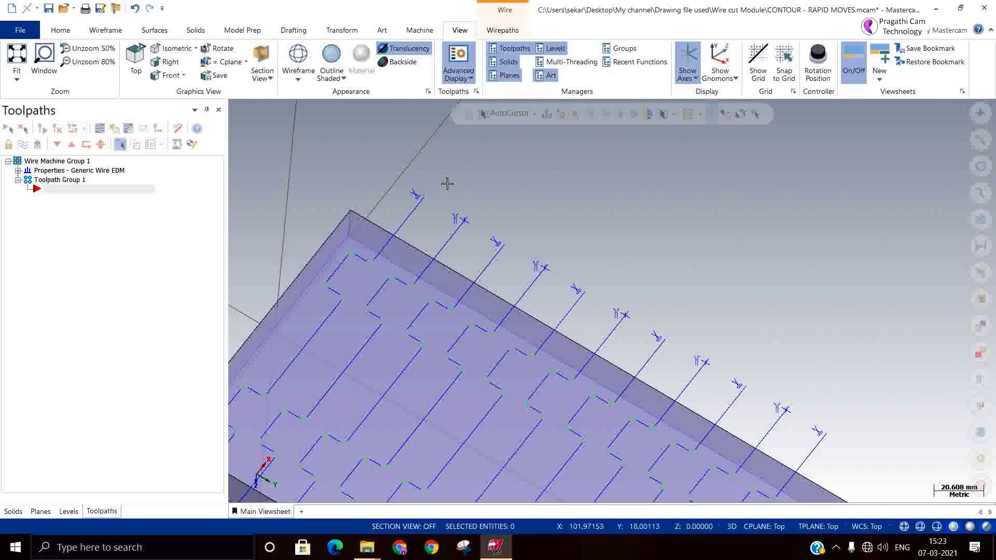
{"action": "middle_click_drag", "start_coordinate": [448, 184], "coordinate": [572, 411]}
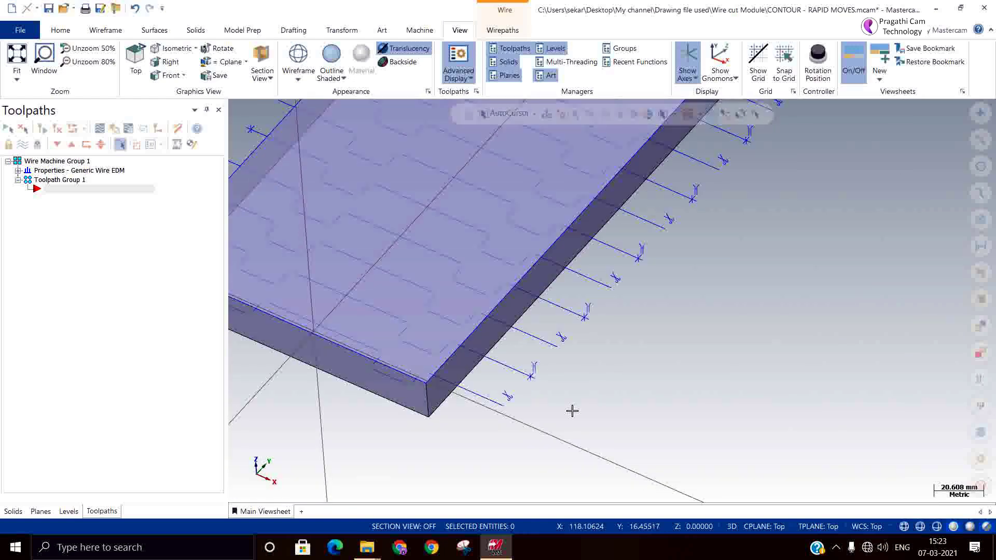
{"action": "right_click", "coordinate": [573, 411]}
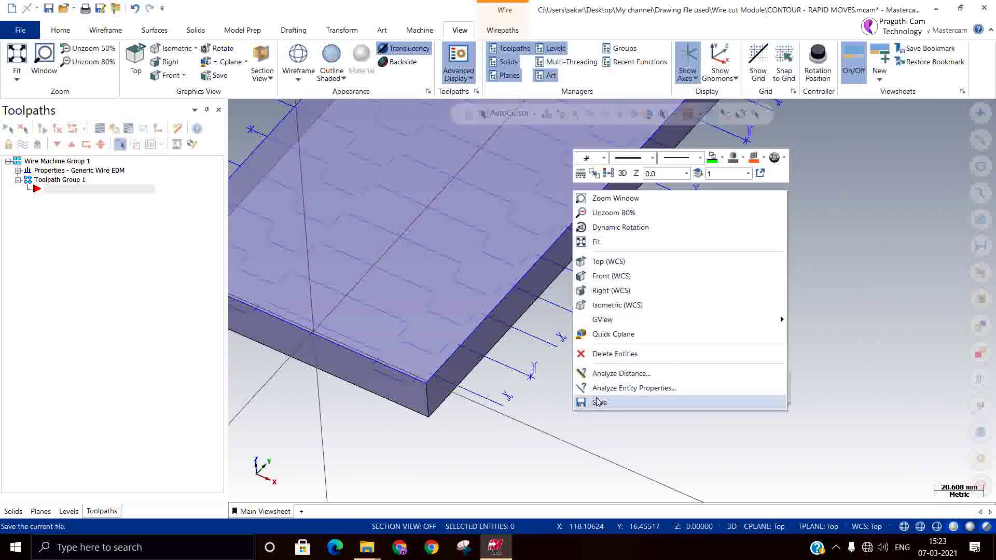
{"action": "left_click", "coordinate": [613, 265]}
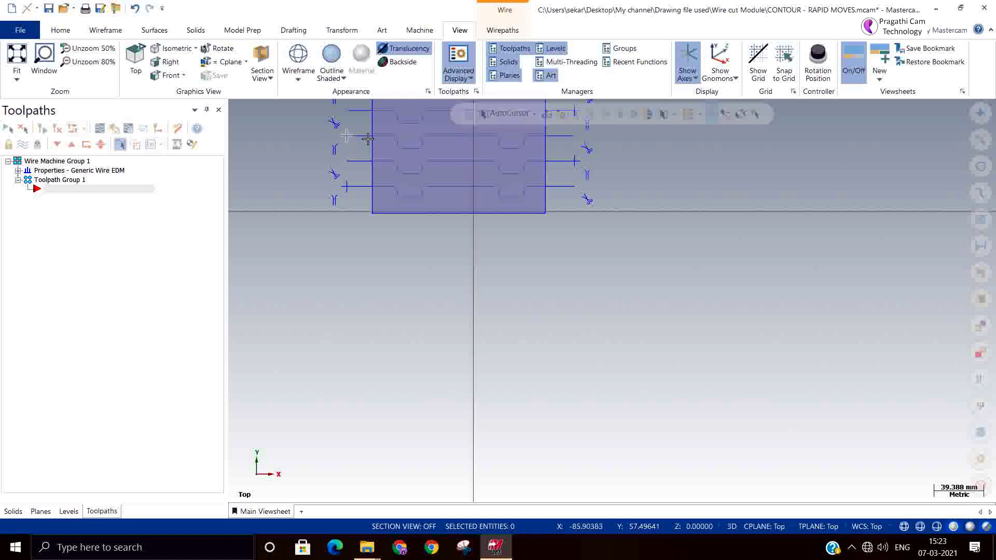
{"action": "scroll", "coordinate": [567, 396], "scroll_direction": "down", "scroll_amount": 3}
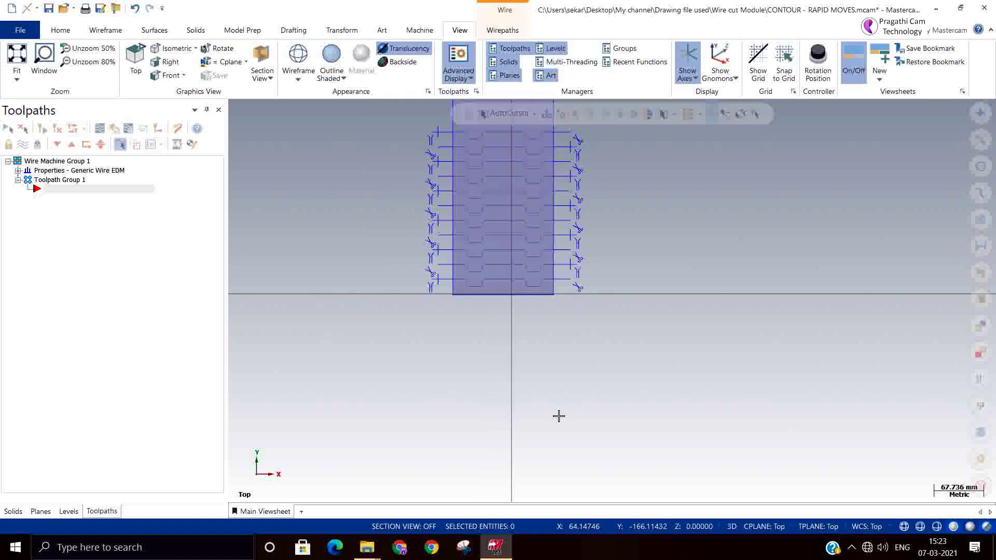
{"action": "scroll", "coordinate": [558, 415], "scroll_direction": "down", "scroll_amount": 1}
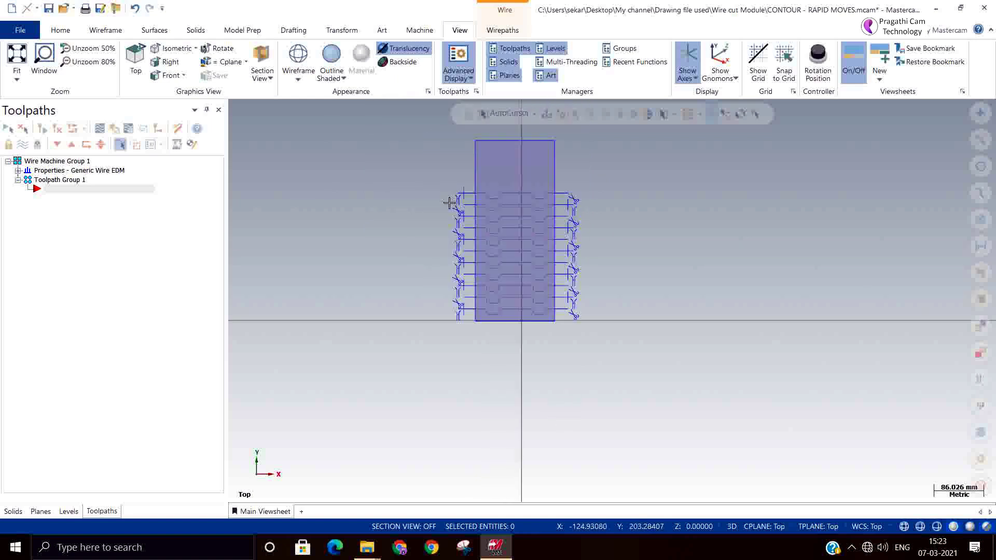
{"action": "scroll", "coordinate": [449, 203], "scroll_direction": "up", "scroll_amount": 1}
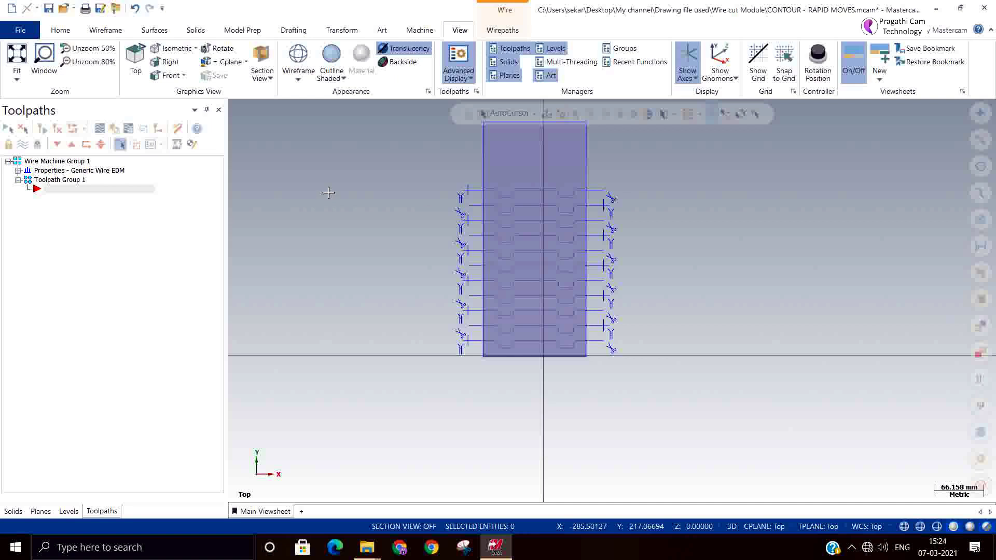
{"action": "right_click", "coordinate": [48, 224]}
{"action": "mouse_move", "coordinate": [93, 244]}
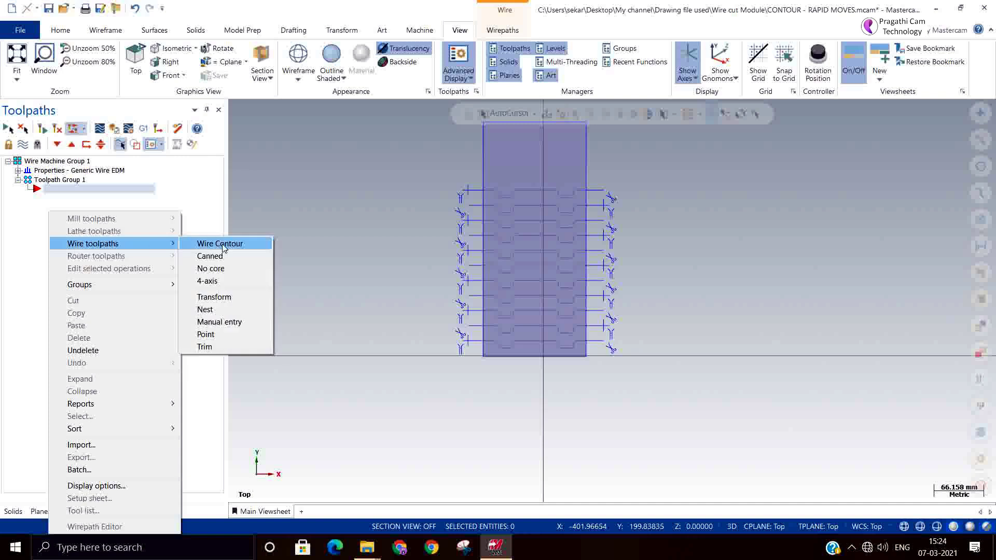
{"action": "left_click", "coordinate": [226, 245]}
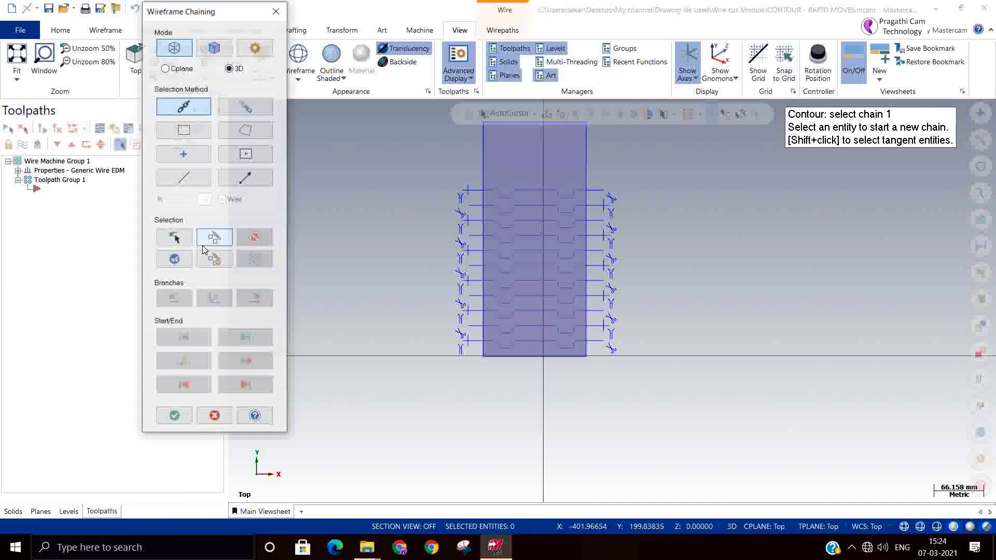
- Pick the left entry point and chain the bottom tooth profile line
{"action": "left_click", "coordinate": [184, 160]}
{"action": "scroll", "coordinate": [469, 394], "scroll_direction": "up", "scroll_amount": 1}
{"action": "scroll", "coordinate": [396, 364], "scroll_direction": "up", "scroll_amount": 1}
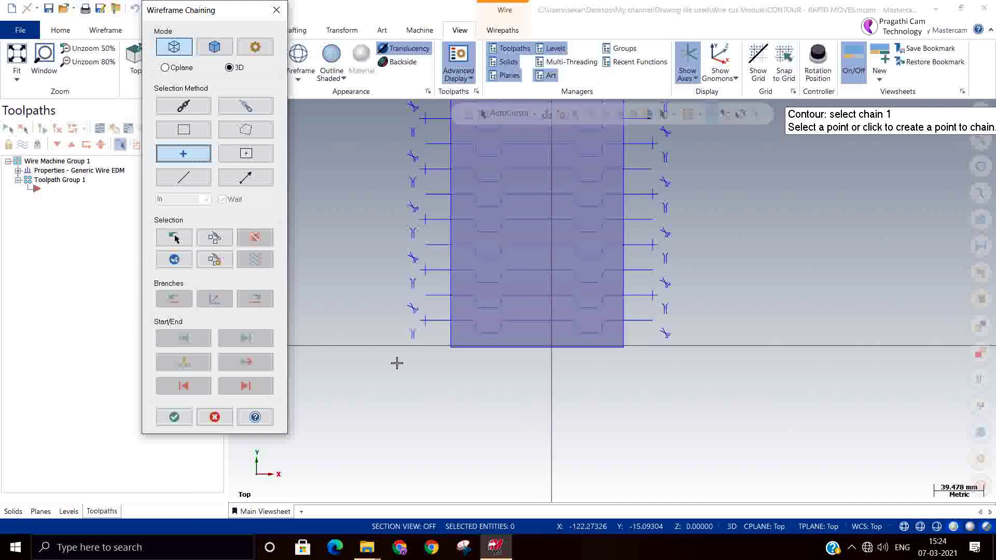
{"action": "scroll", "coordinate": [407, 337], "scroll_direction": "up", "scroll_amount": 1}
{"action": "left_click", "coordinate": [407, 336]}
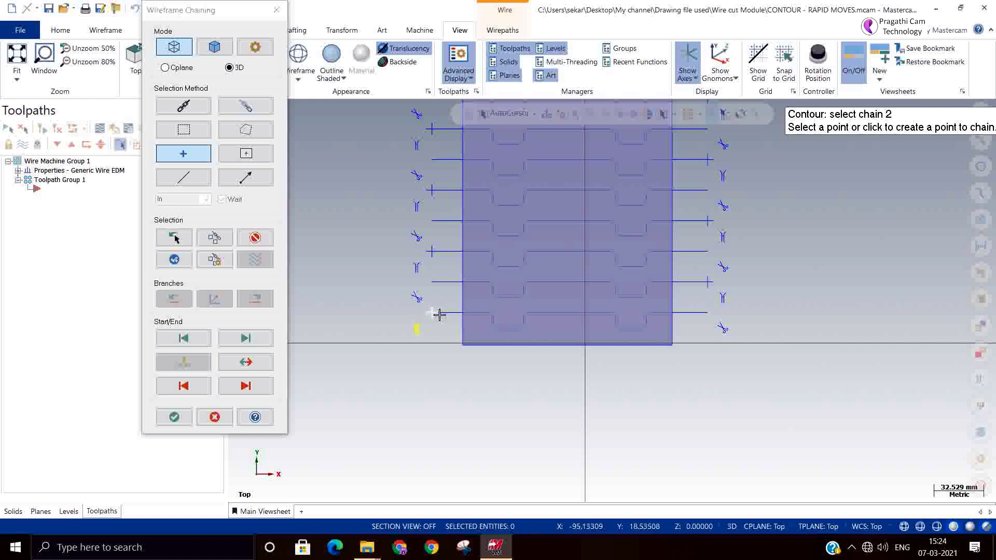
{"action": "key", "text": "Escape"}
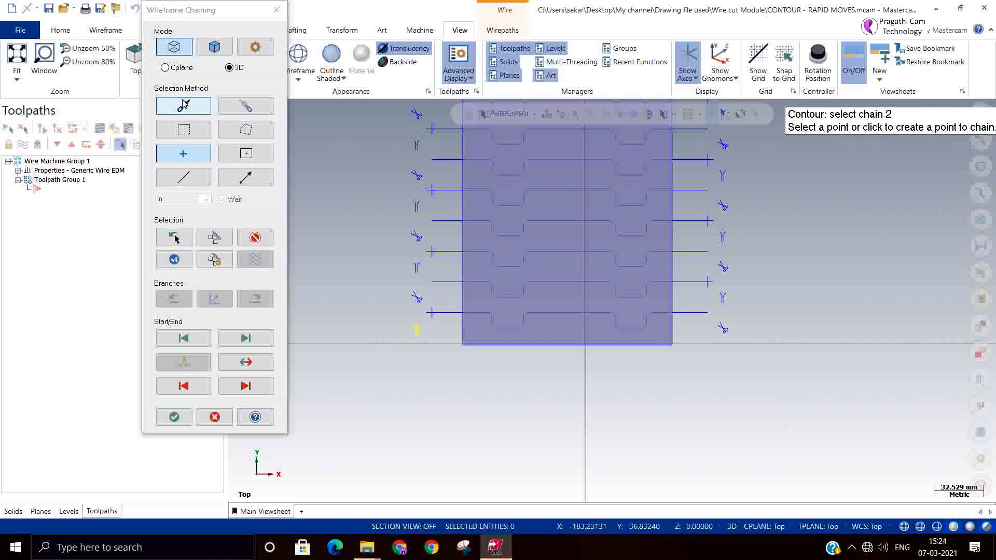
{"action": "left_click", "coordinate": [438, 312]}
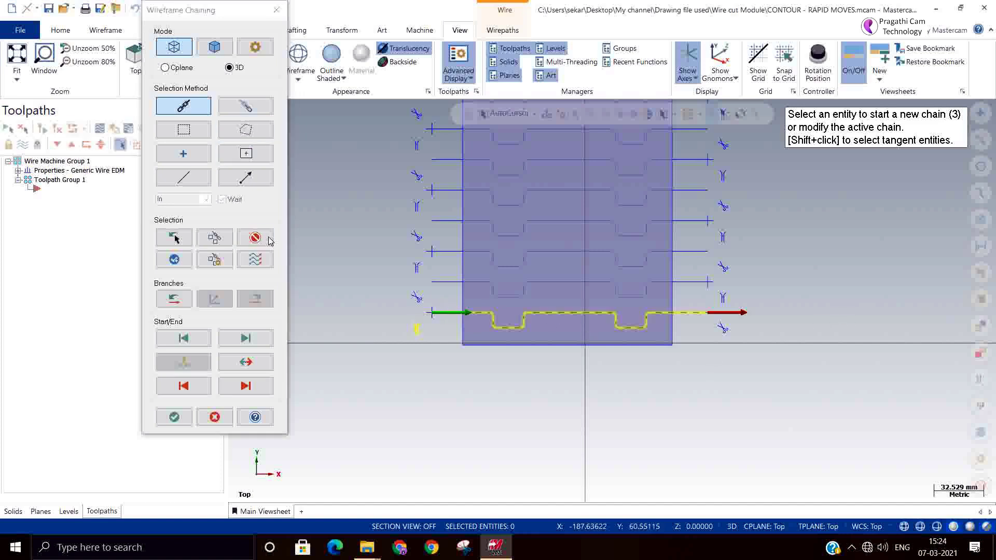
{"action": "left_click", "coordinate": [173, 260]}
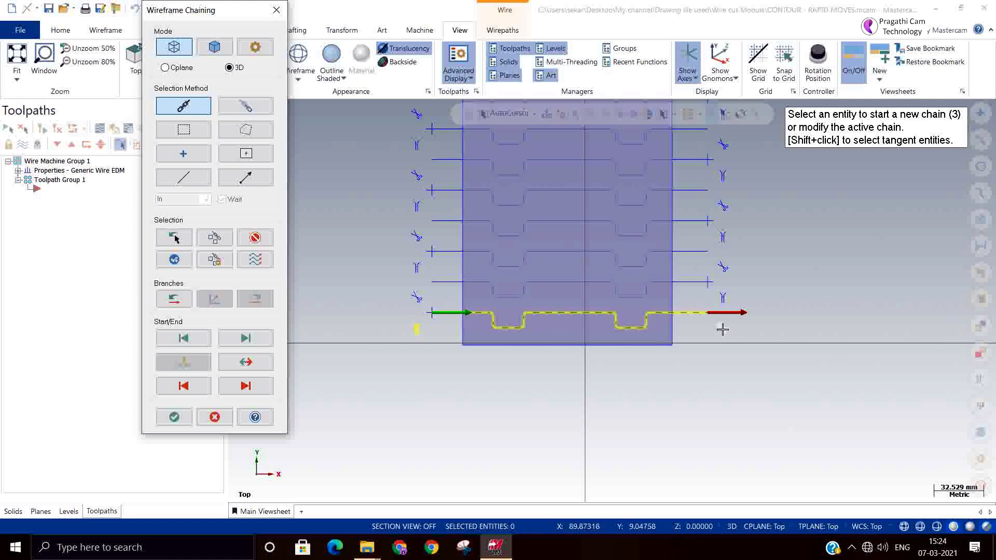
{"action": "left_click", "coordinate": [722, 330]}
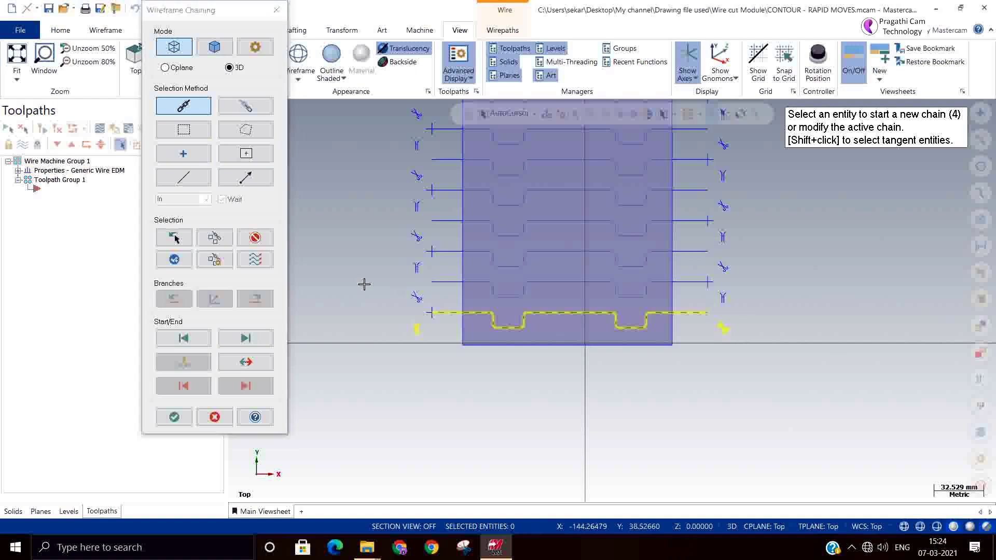
- Add the bottom profile's right-end point and chain the second profile from the bottom
{"action": "left_click", "coordinate": [179, 162]}
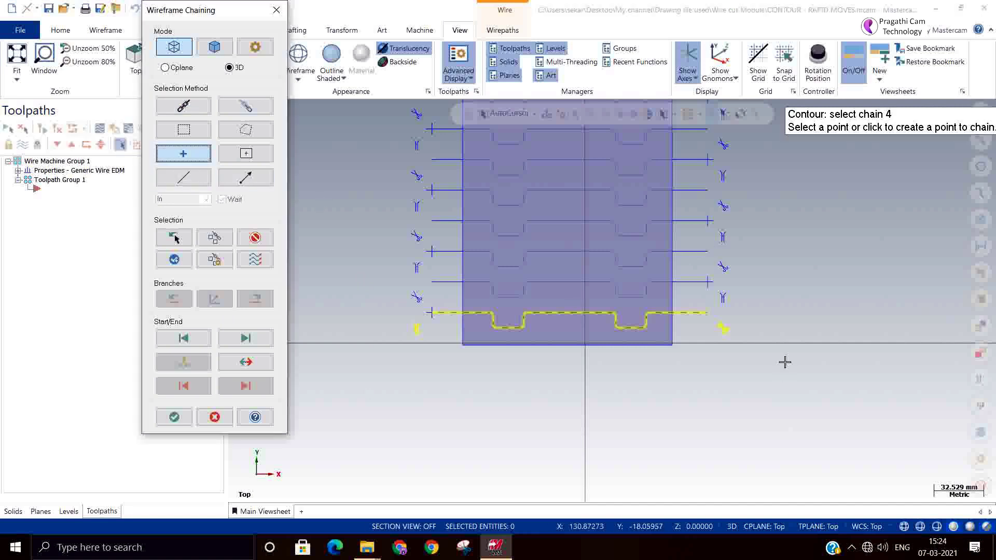
{"action": "left_click", "coordinate": [723, 298]}
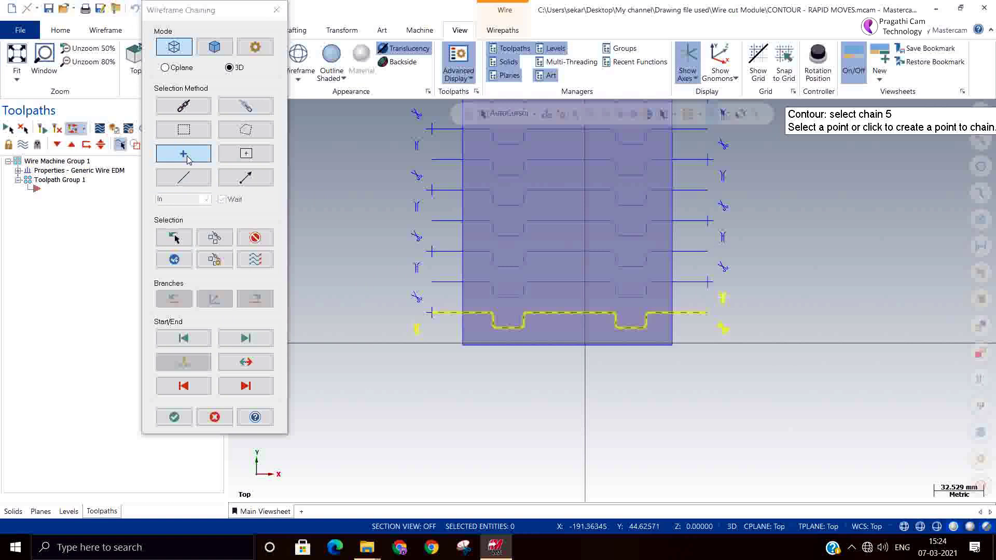
{"action": "left_click", "coordinate": [175, 258]}
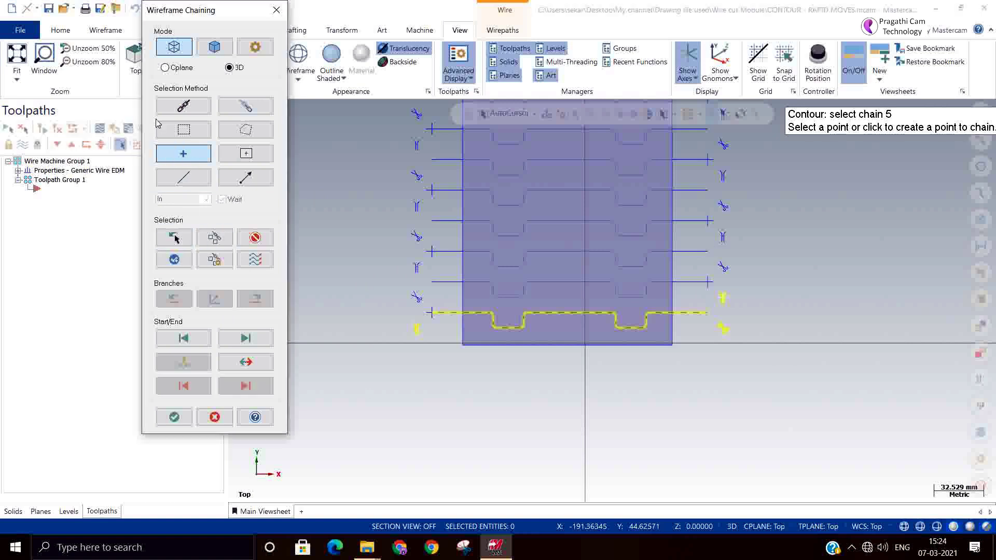
{"action": "left_click", "coordinate": [184, 107]}
{"action": "left_click", "coordinate": [690, 283]}
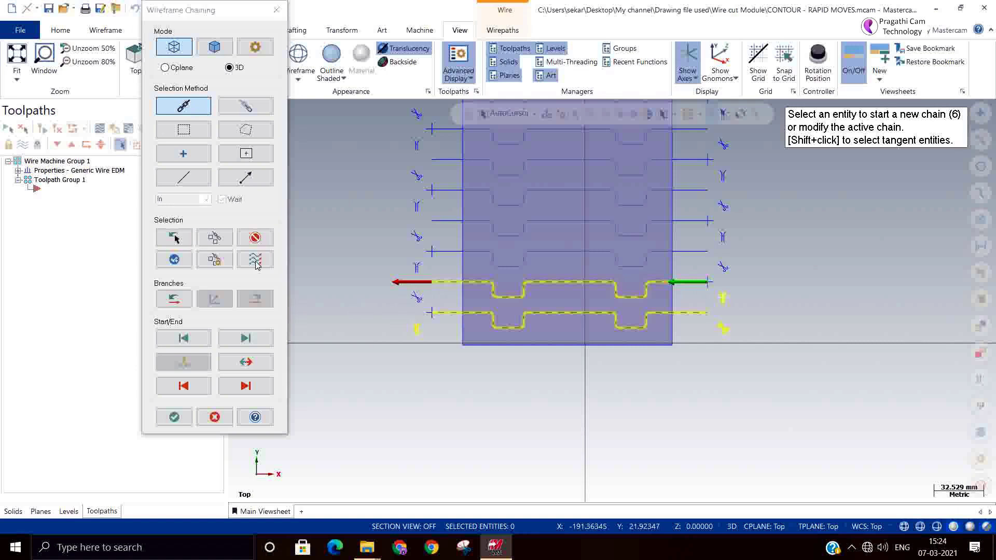
{"action": "left_click", "coordinate": [184, 154]}
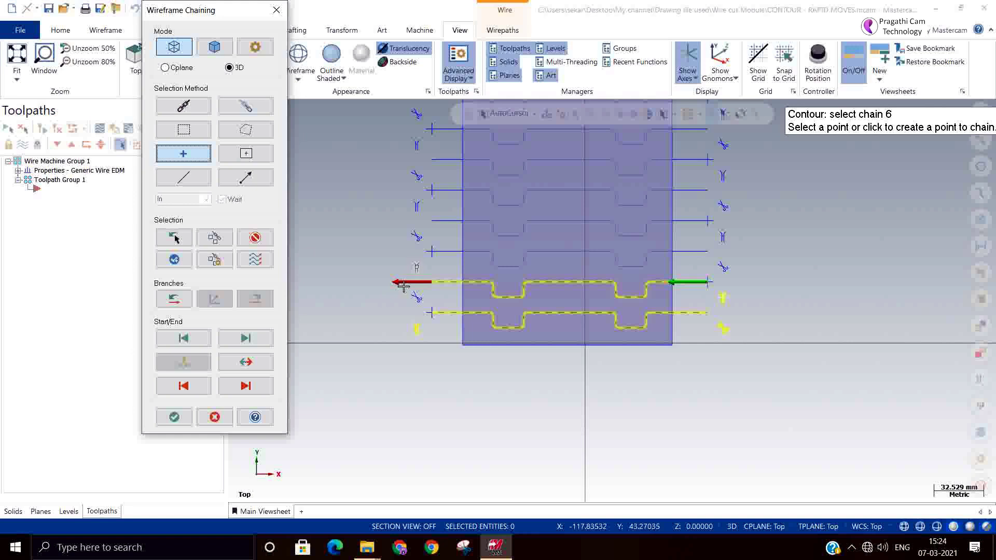
- Add the second profile's end point, then chain the third profile with its two end points
{"action": "left_click", "coordinate": [418, 298]}
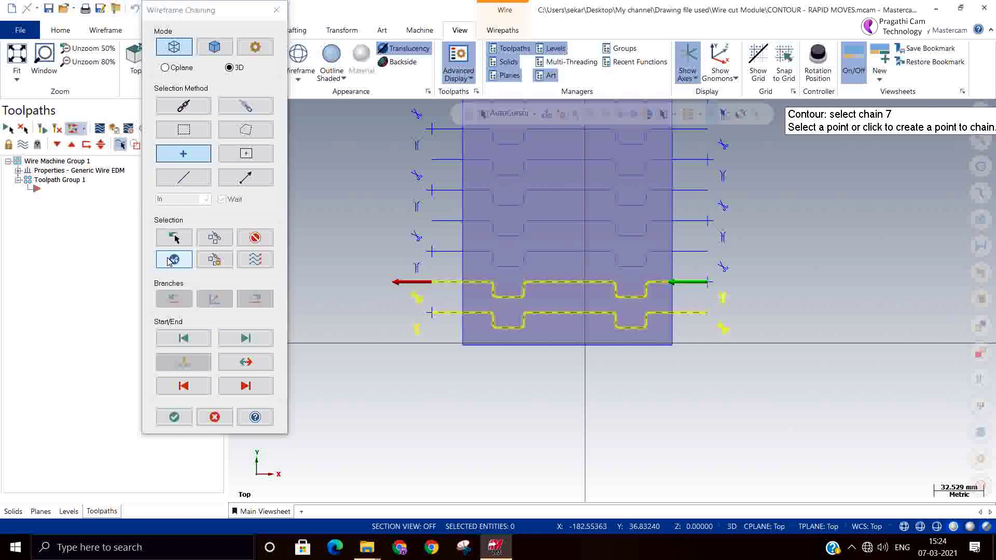
{"action": "left_click", "coordinate": [183, 154]}
{"action": "left_click", "coordinate": [418, 267]}
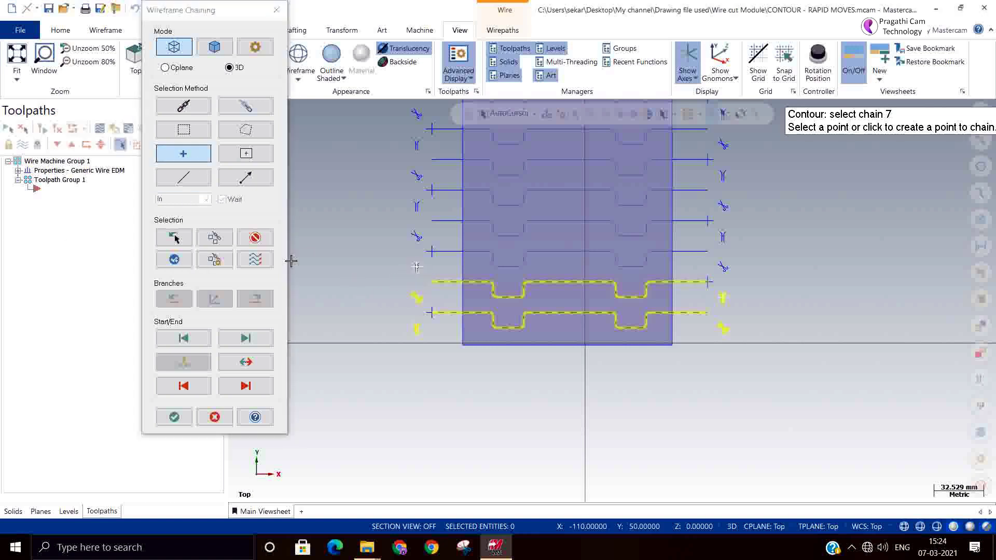
{"action": "left_click", "coordinate": [195, 107]}
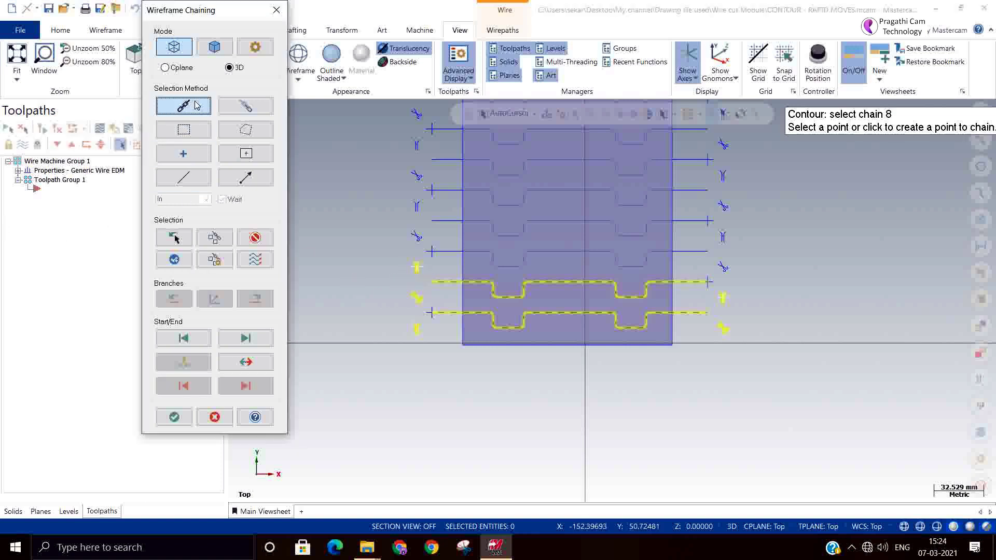
{"action": "left_click", "coordinate": [436, 250]}
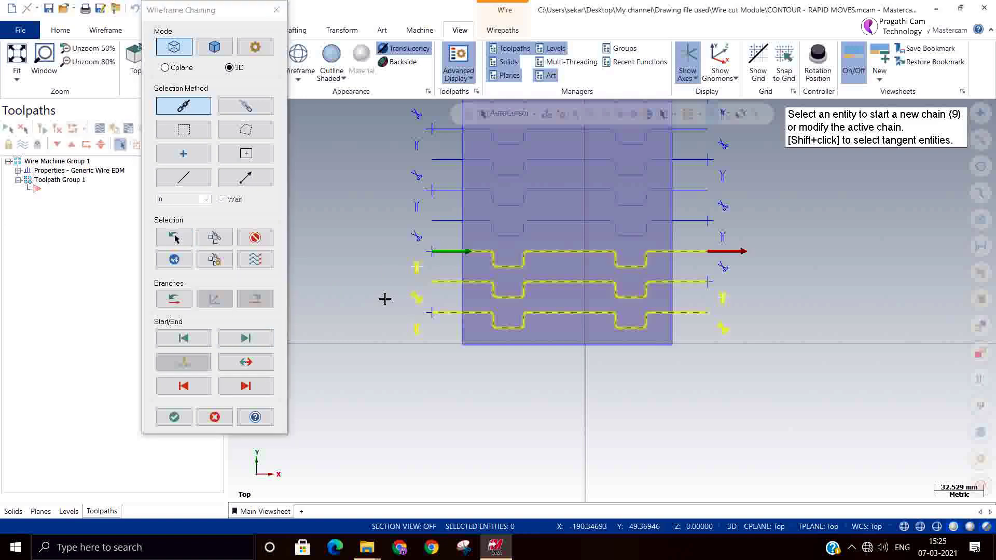
{"action": "left_click", "coordinate": [192, 155]}
{"action": "left_click", "coordinate": [726, 271]}
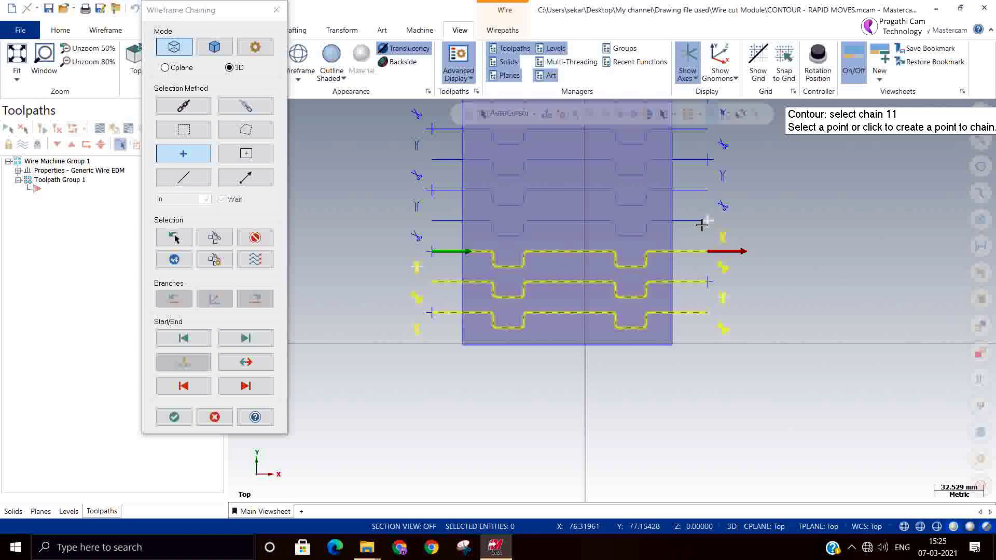
- Chain the fourth profile from the bottom and add its two left start points
{"action": "left_click", "coordinate": [191, 109]}
{"action": "left_click", "coordinate": [699, 223]}
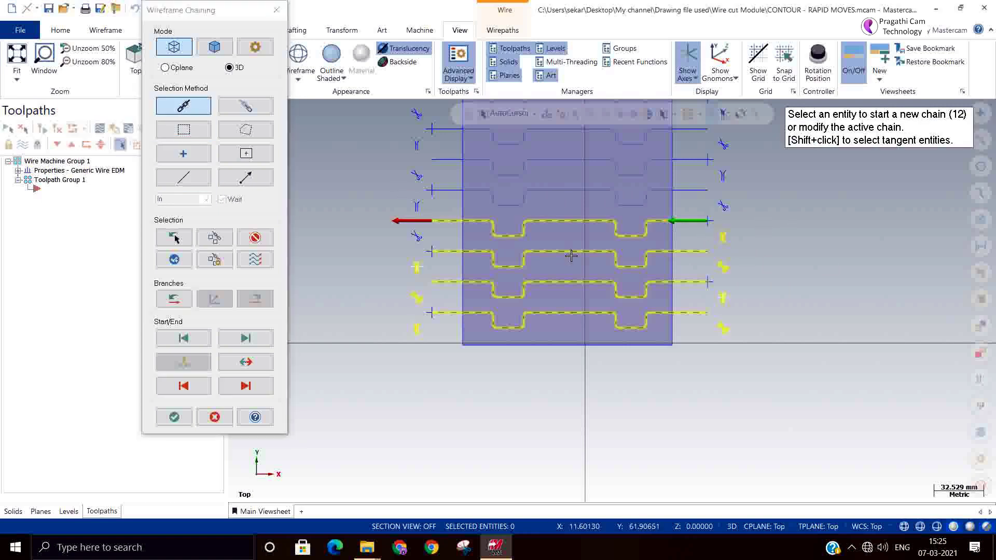
{"action": "left_click", "coordinate": [179, 150]}
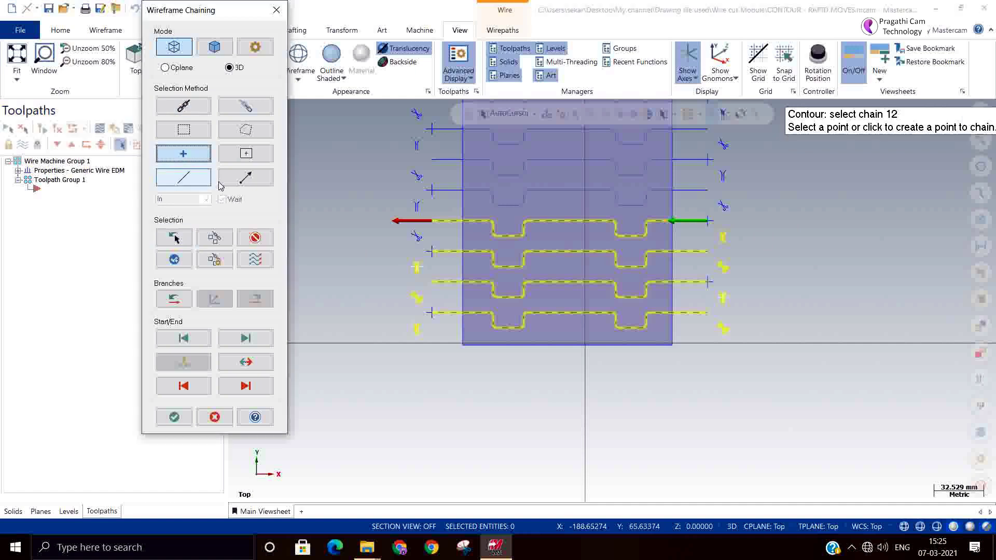
{"action": "left_click", "coordinate": [422, 238]}
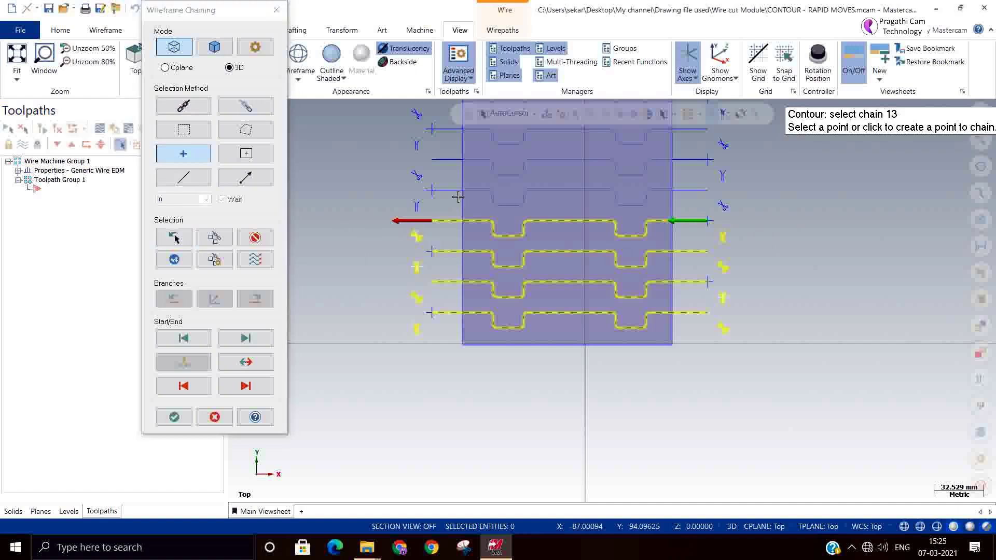
{"action": "left_click", "coordinate": [421, 211]}
- Chain the next gear profile wire and add its two start points
{"action": "left_click", "coordinate": [184, 106]}
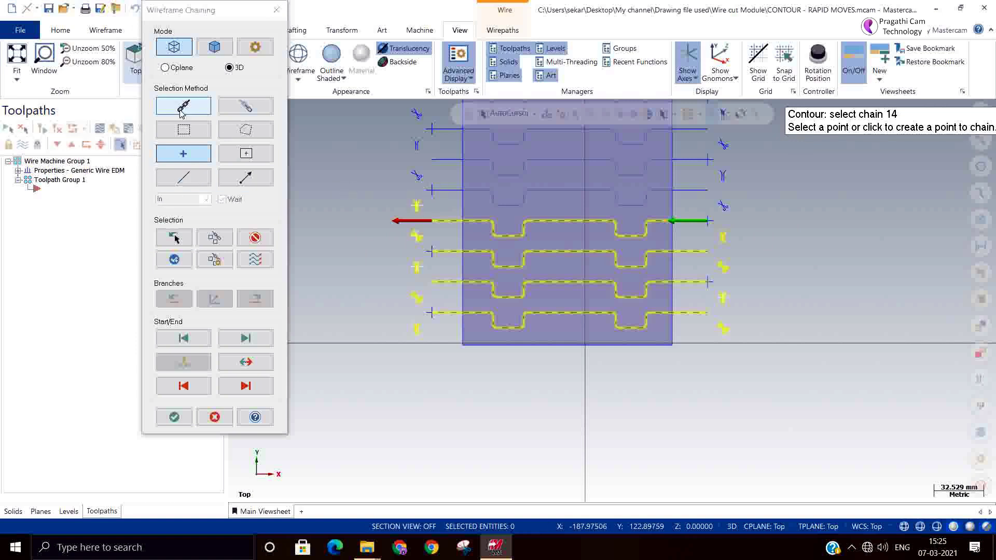
{"action": "left_click", "coordinate": [444, 190]}
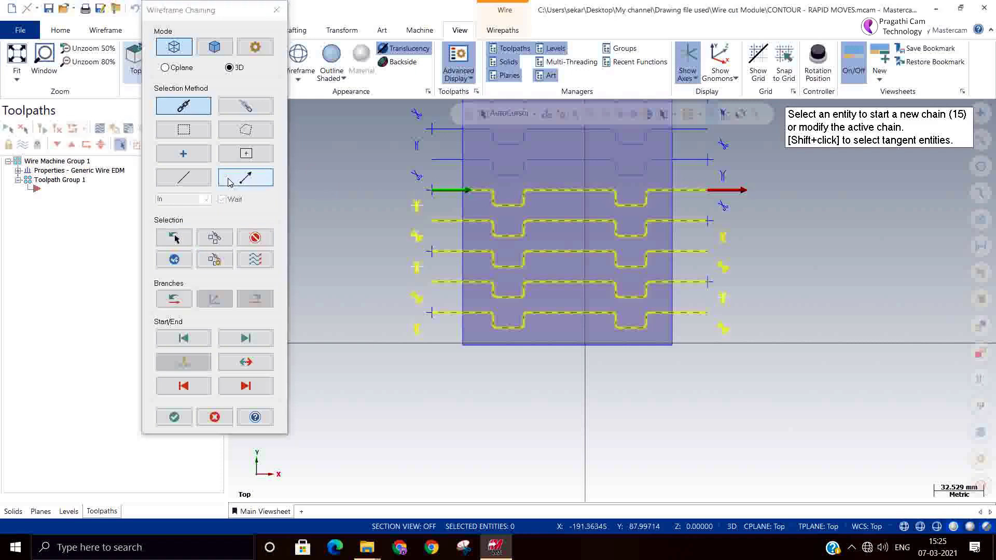
{"action": "left_click", "coordinate": [183, 153]}
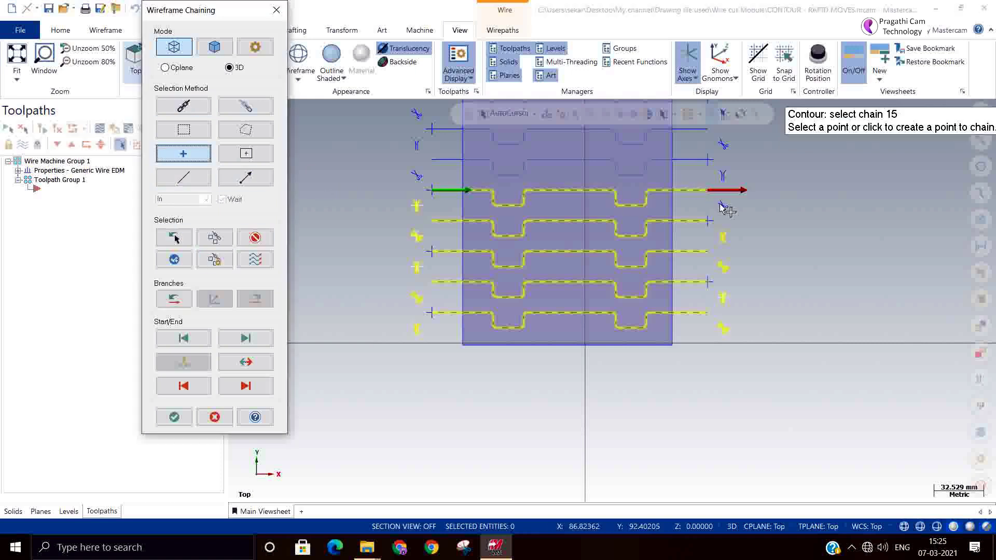
{"action": "left_click", "coordinate": [460, 160]}
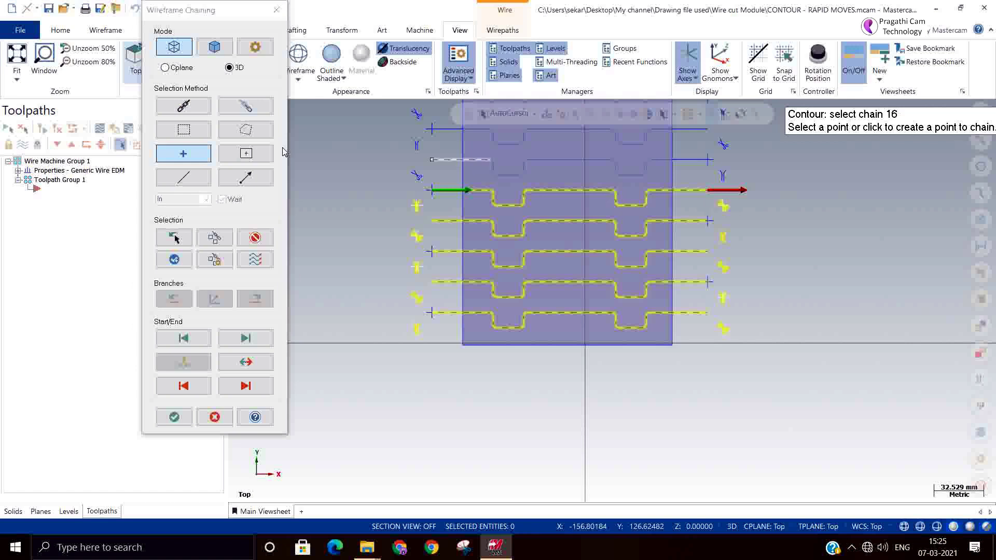
{"action": "left_click", "coordinate": [726, 178]}
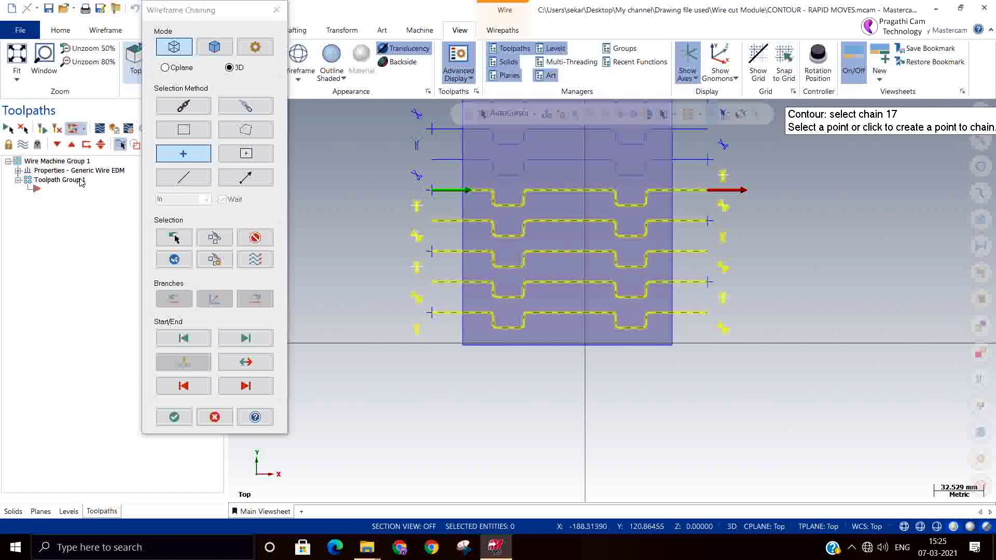
- Chain the next wire up and add two left start points
{"action": "left_click", "coordinate": [183, 106]}
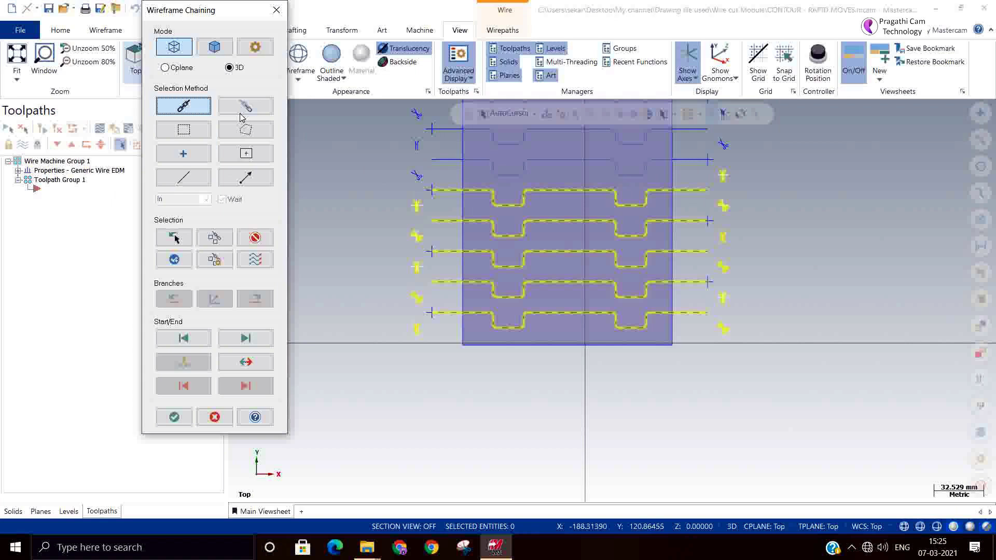
{"action": "left_click", "coordinate": [688, 162]}
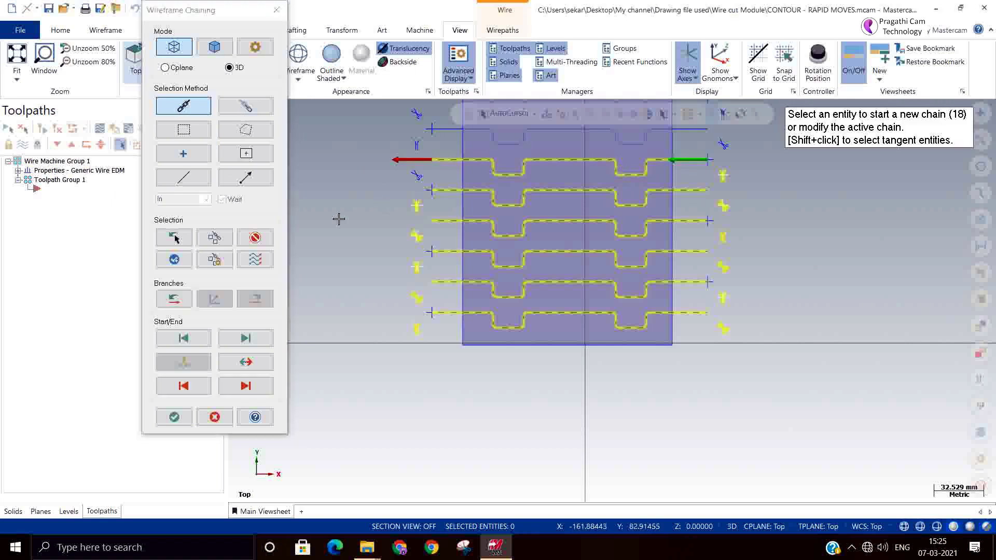
{"action": "left_click", "coordinate": [187, 154]}
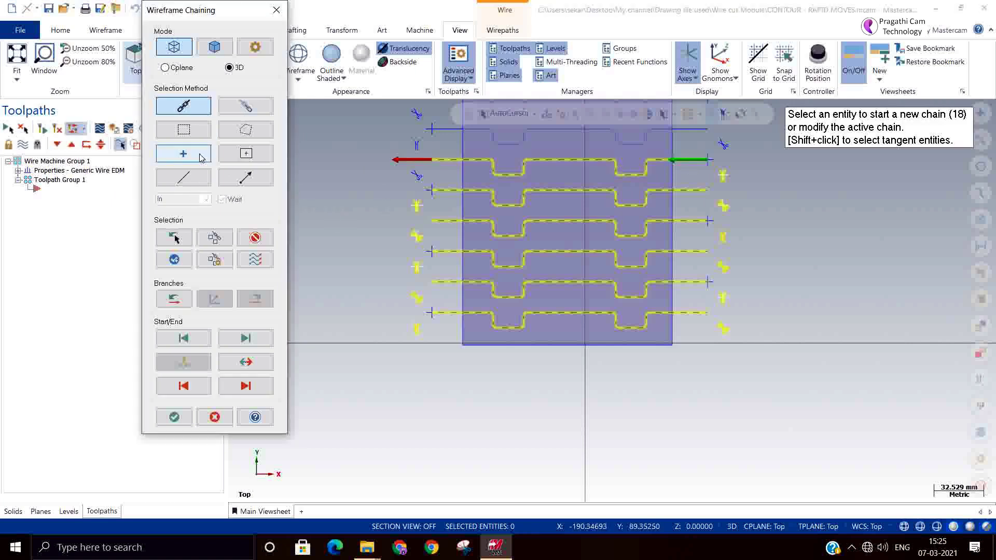
{"action": "left_click", "coordinate": [417, 175]}
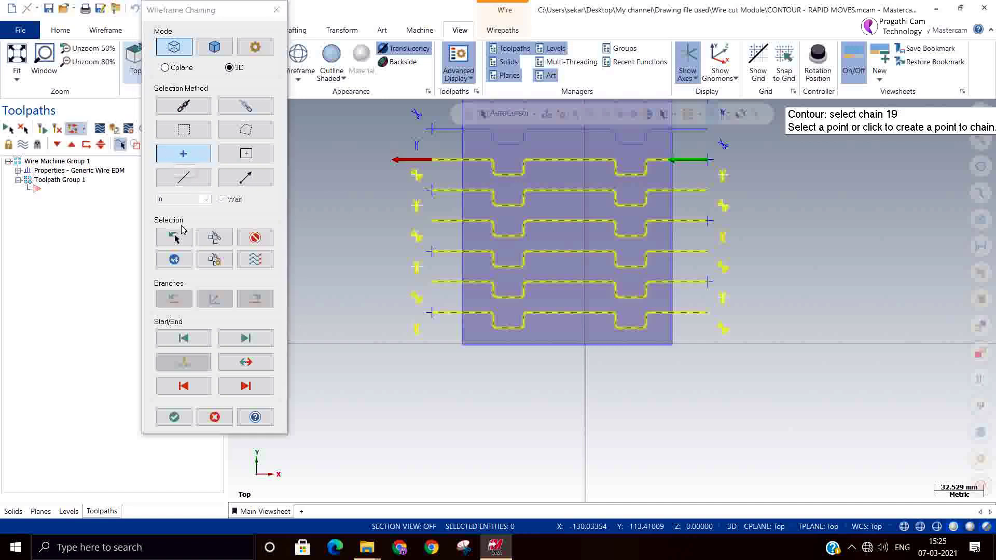
{"action": "left_click", "coordinate": [418, 149]}
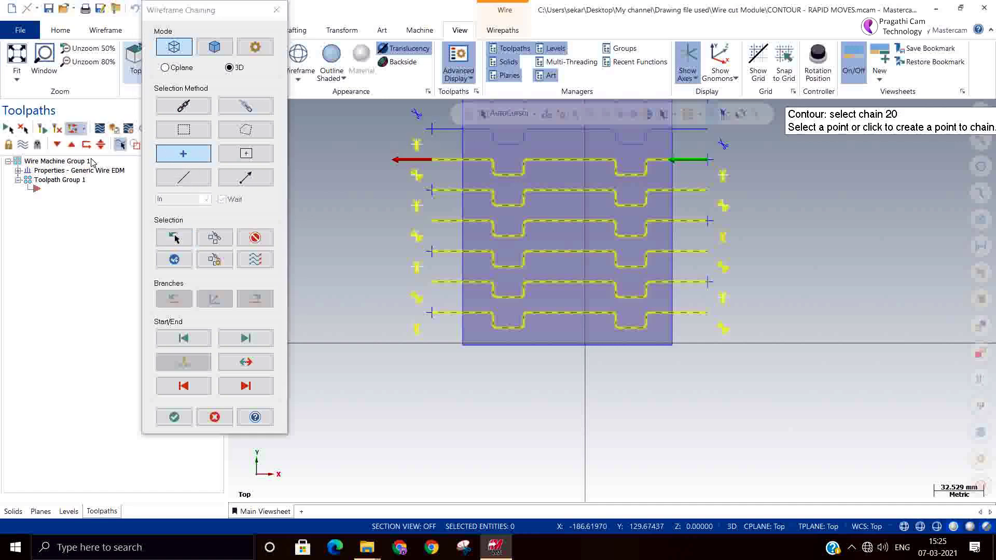
- Chain the top remaining gear wire and add two points to its right
{"action": "left_click", "coordinate": [183, 105]}
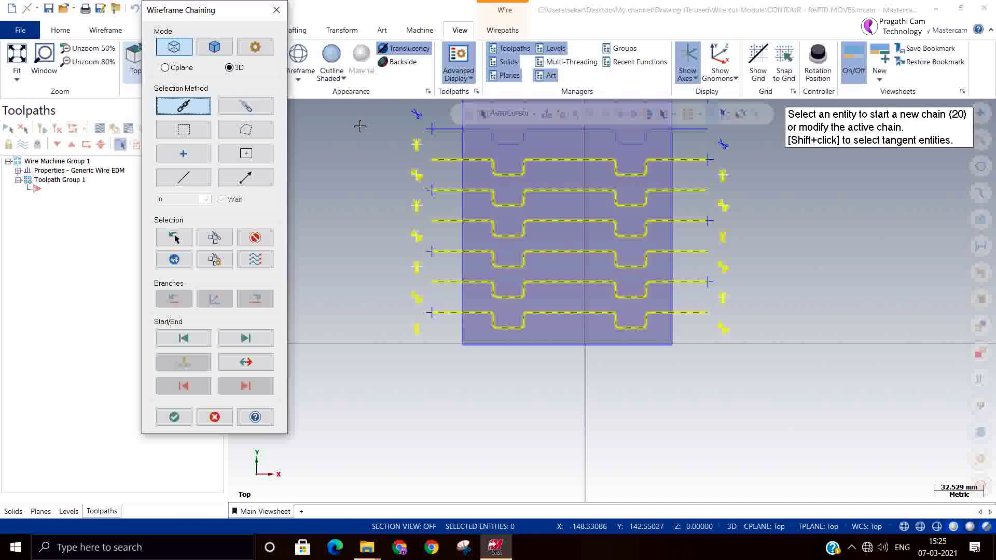
{"action": "left_click", "coordinate": [441, 132]}
{"action": "scroll", "coordinate": [358, 350], "scroll_direction": "down", "scroll_amount": 3}
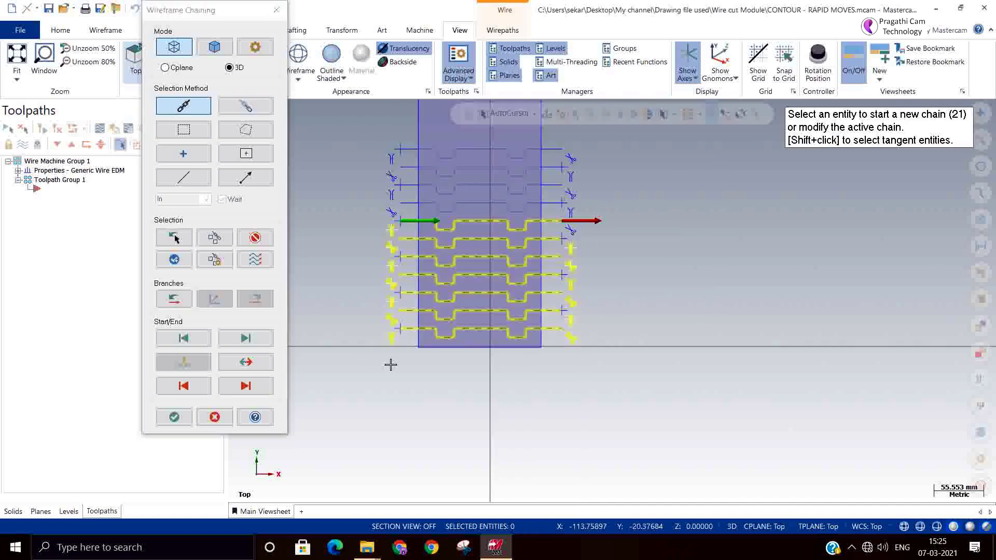
{"action": "scroll", "coordinate": [585, 151], "scroll_direction": "up", "scroll_amount": 2}
{"action": "scroll", "coordinate": [615, 196], "scroll_direction": "up", "scroll_amount": 3}
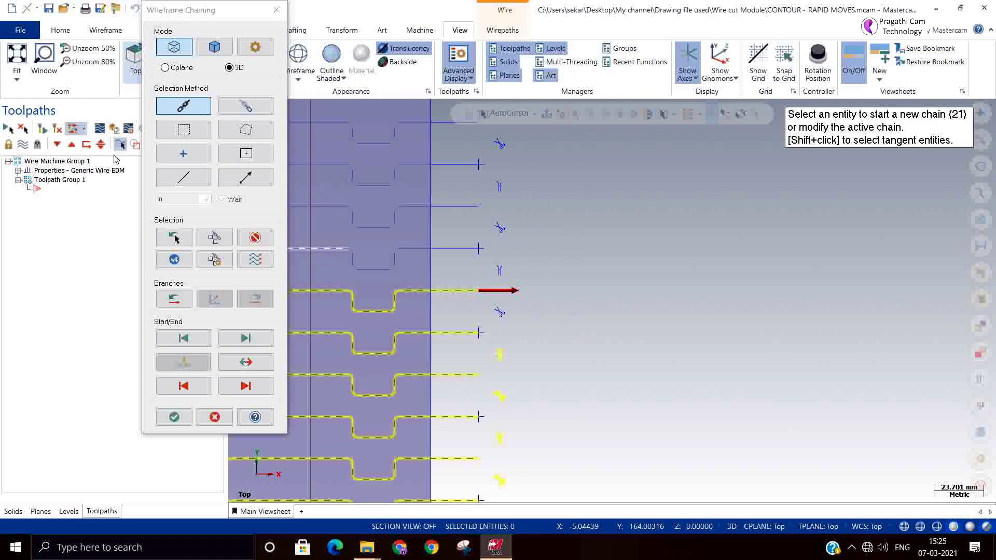
{"action": "left_click", "coordinate": [182, 154]}
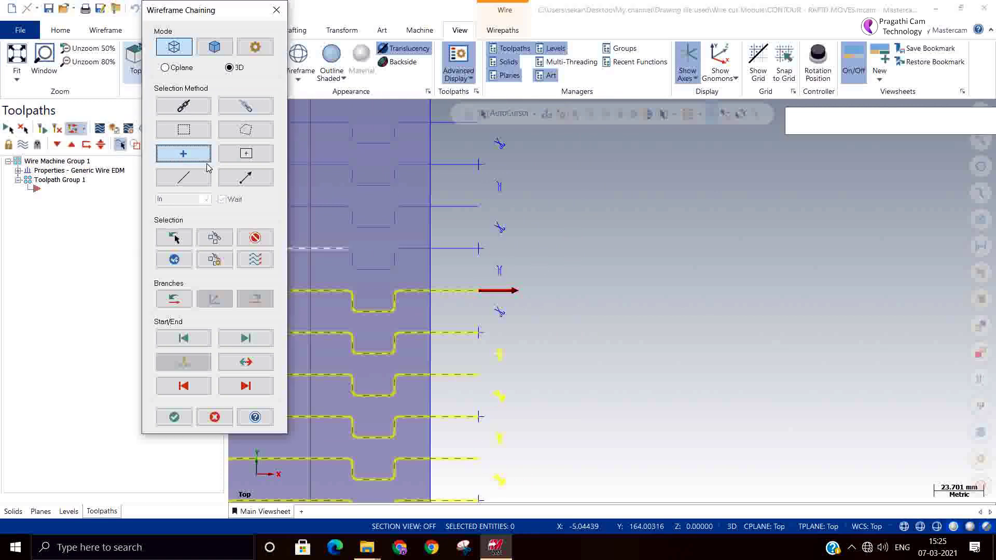
{"action": "left_click", "coordinate": [501, 272]}
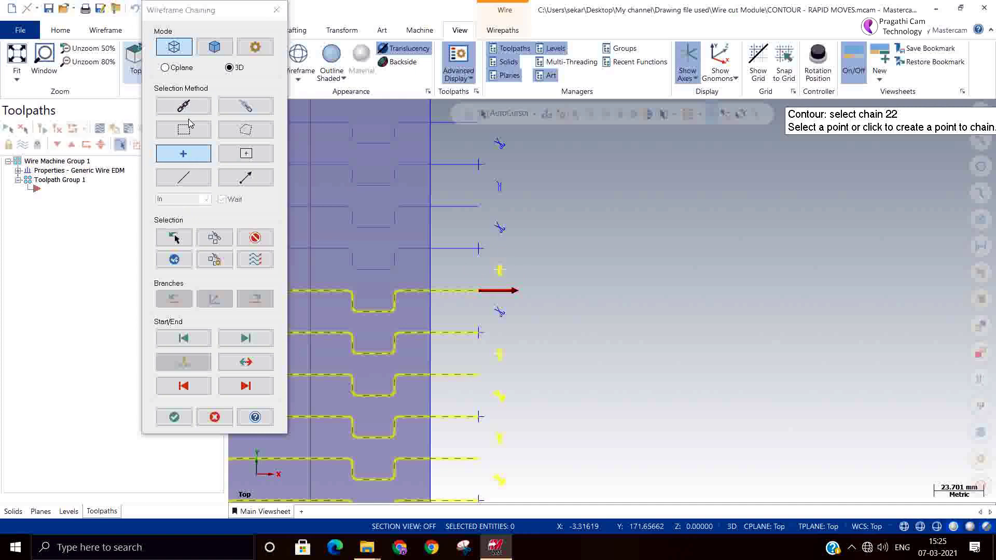
{"action": "left_click", "coordinate": [196, 156]}
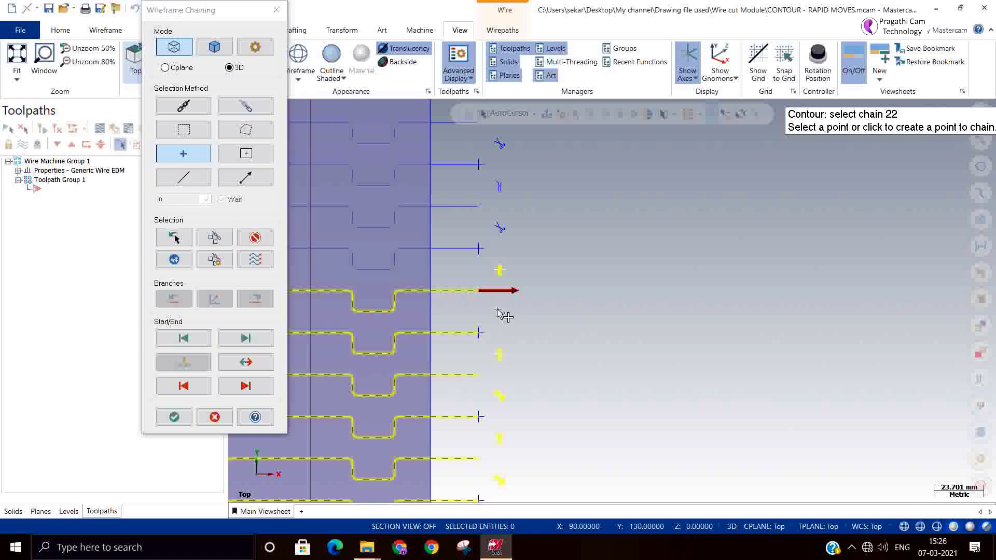
{"action": "left_click", "coordinate": [499, 311]}
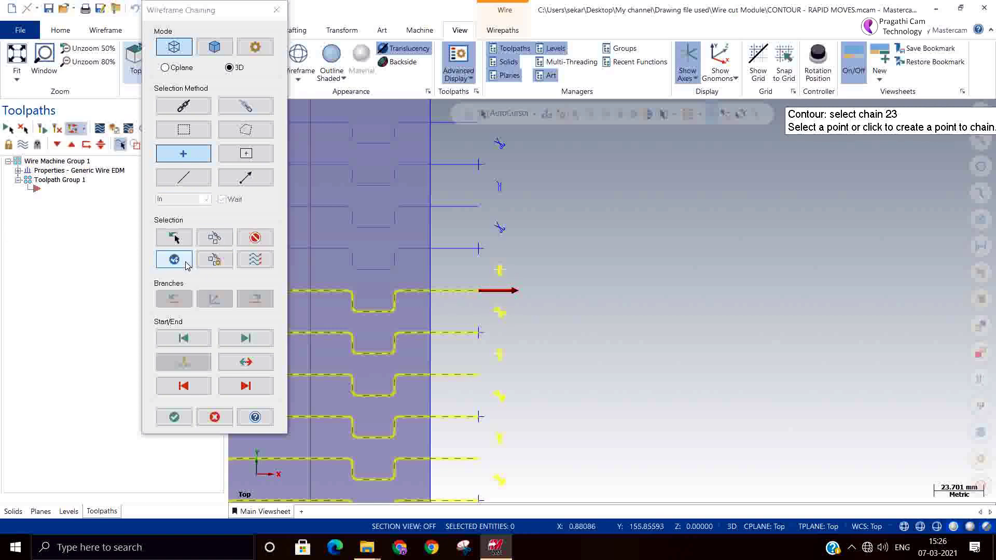
- Unselect the last two point chains and re-pick the lower and upper point markers
{"action": "left_click", "coordinate": [259, 242]}
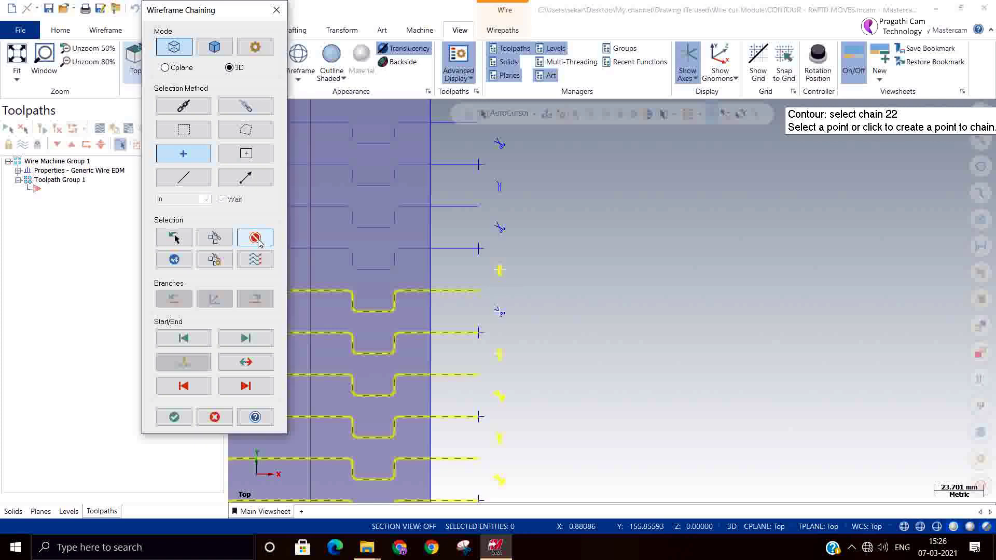
{"action": "left_click", "coordinate": [260, 243]}
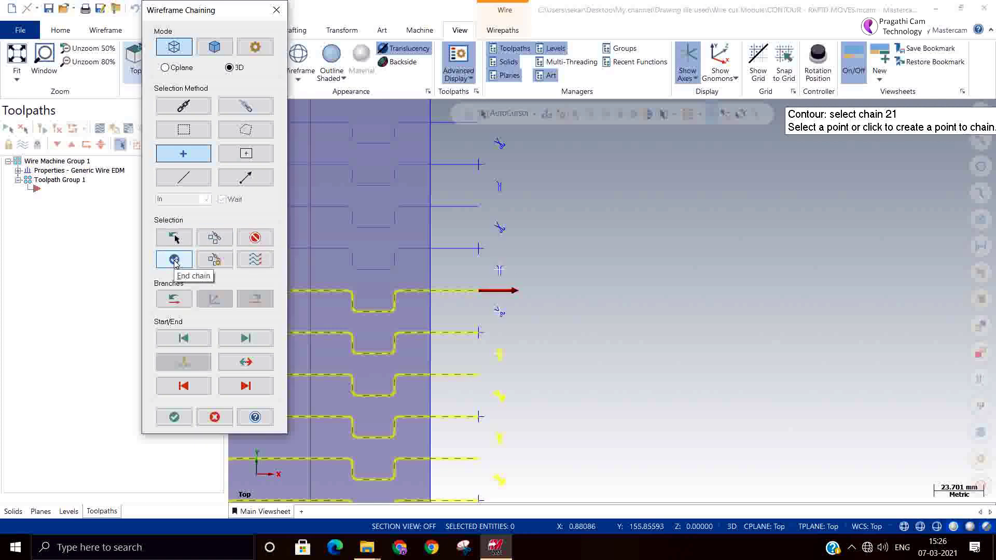
{"action": "left_click", "coordinate": [500, 314]}
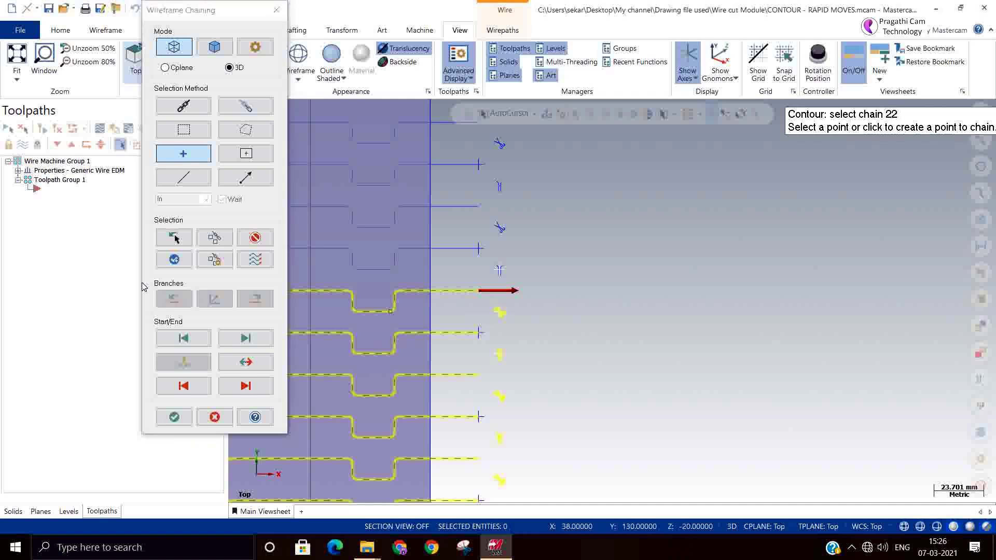
{"action": "left_click", "coordinate": [498, 271]}
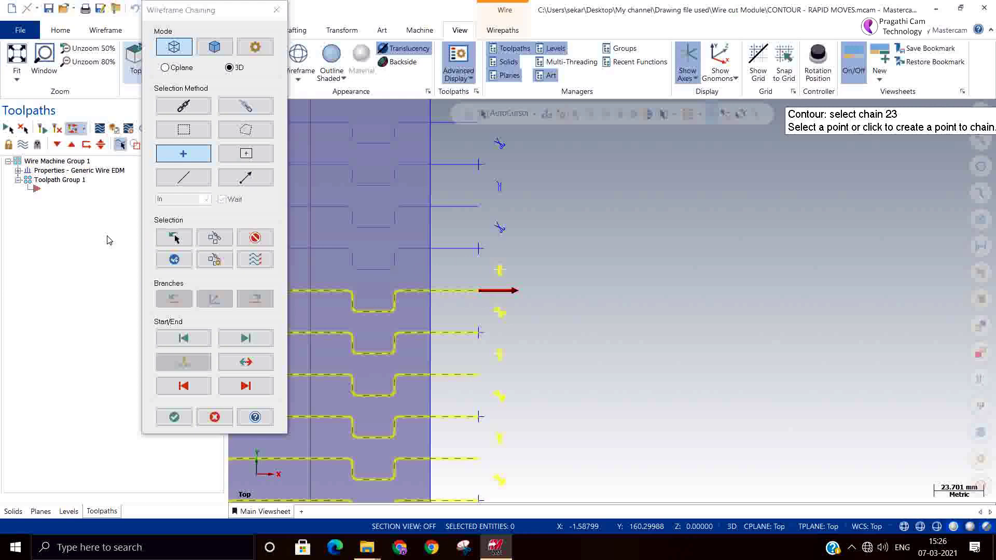
{"action": "left_click", "coordinate": [183, 106]}
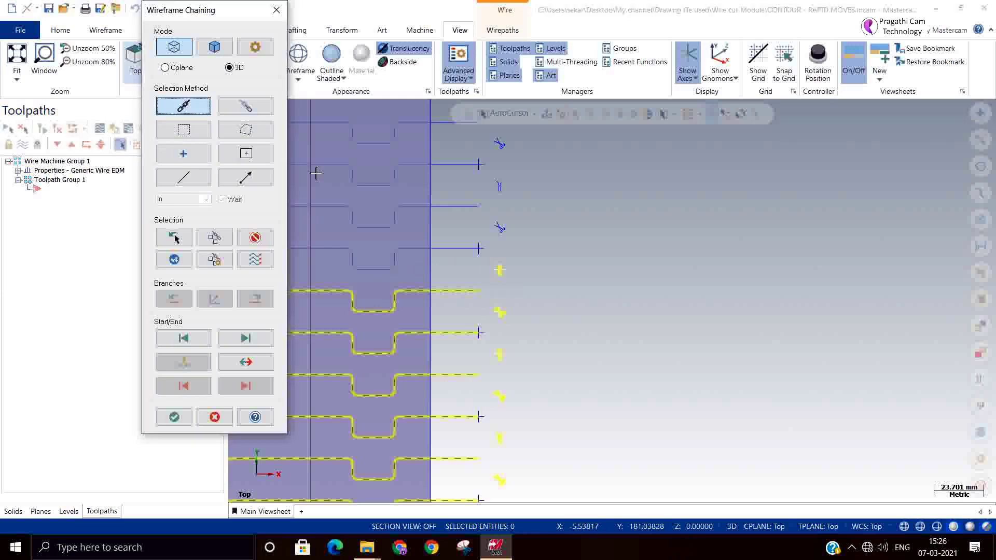
- Chain the next gear profile wire and add two points at its left end
{"action": "left_click", "coordinate": [467, 252]}
{"action": "scroll", "coordinate": [569, 345], "scroll_direction": "down", "scroll_amount": 2}
{"action": "scroll", "coordinate": [566, 346], "scroll_direction": "down", "scroll_amount": 2}
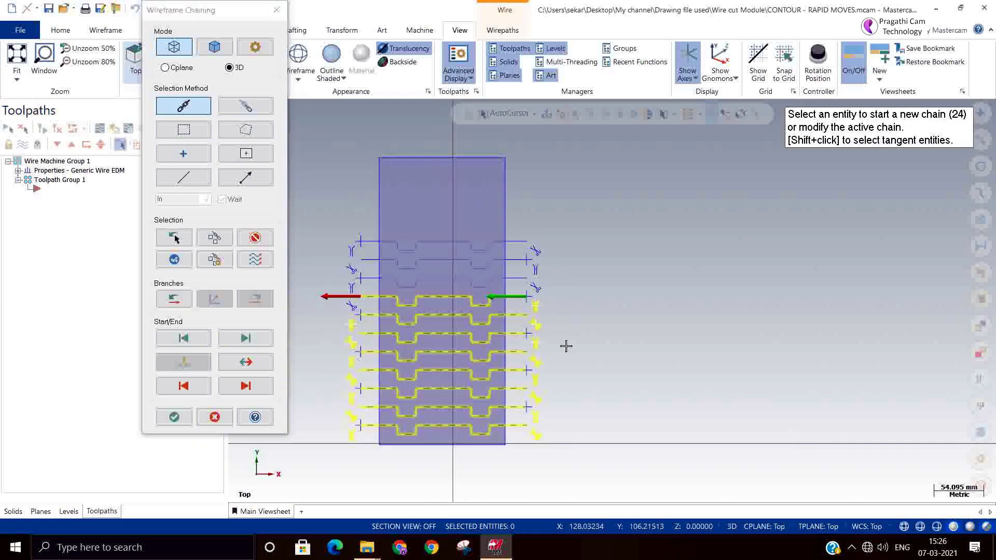
{"action": "scroll", "coordinate": [312, 300], "scroll_direction": "up", "scroll_amount": 2}
{"action": "scroll", "coordinate": [408, 298], "scroll_direction": "up", "scroll_amount": 2}
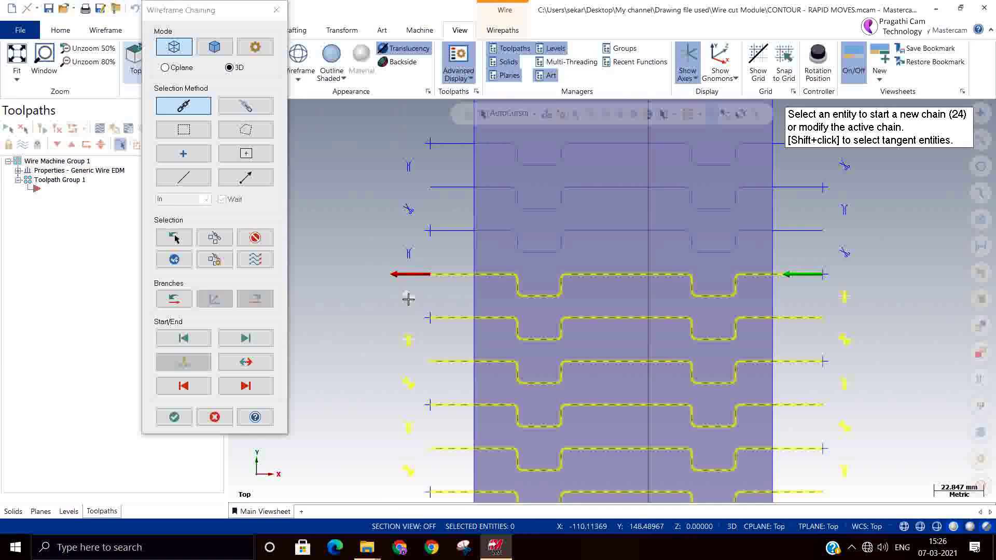
{"action": "left_click", "coordinate": [183, 153]}
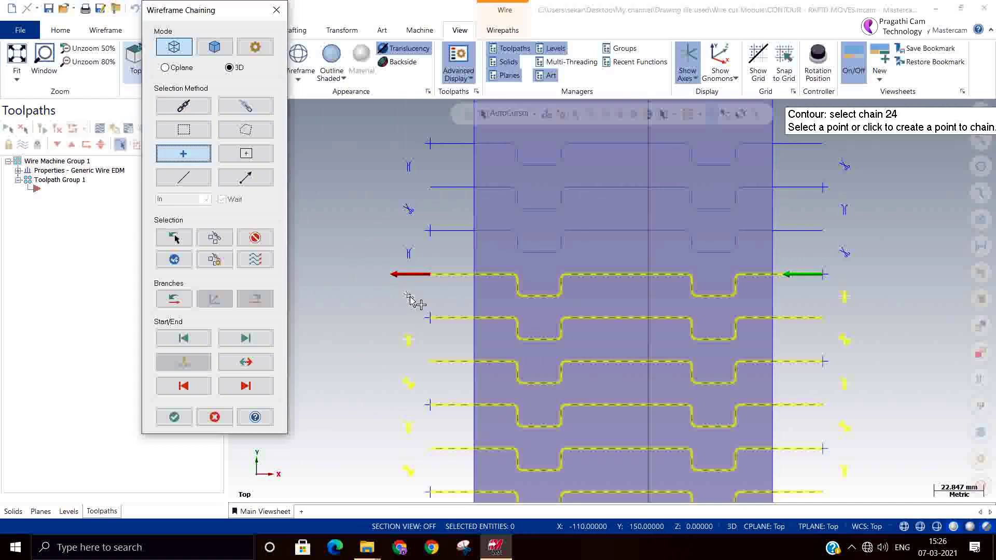
{"action": "left_click", "coordinate": [409, 297]}
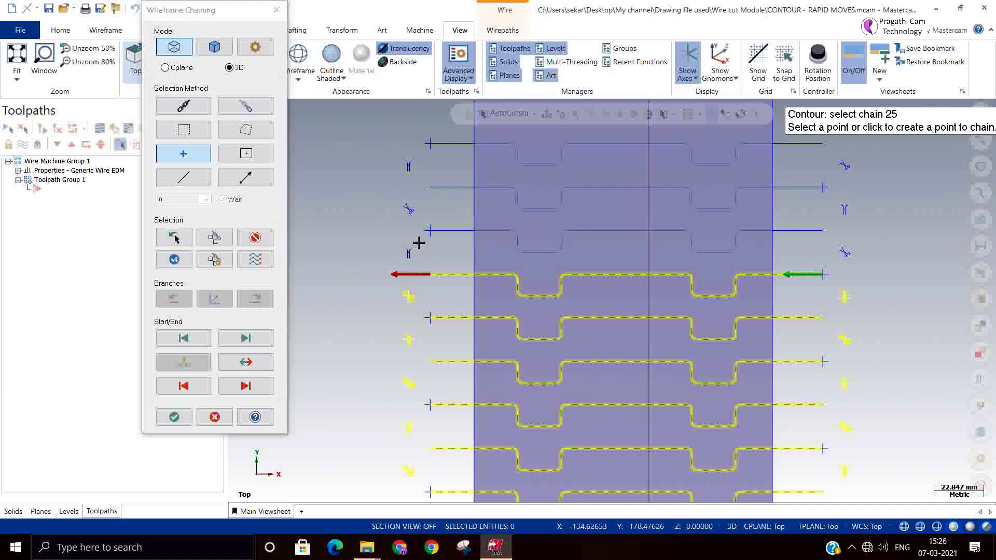
{"action": "left_click", "coordinate": [410, 258]}
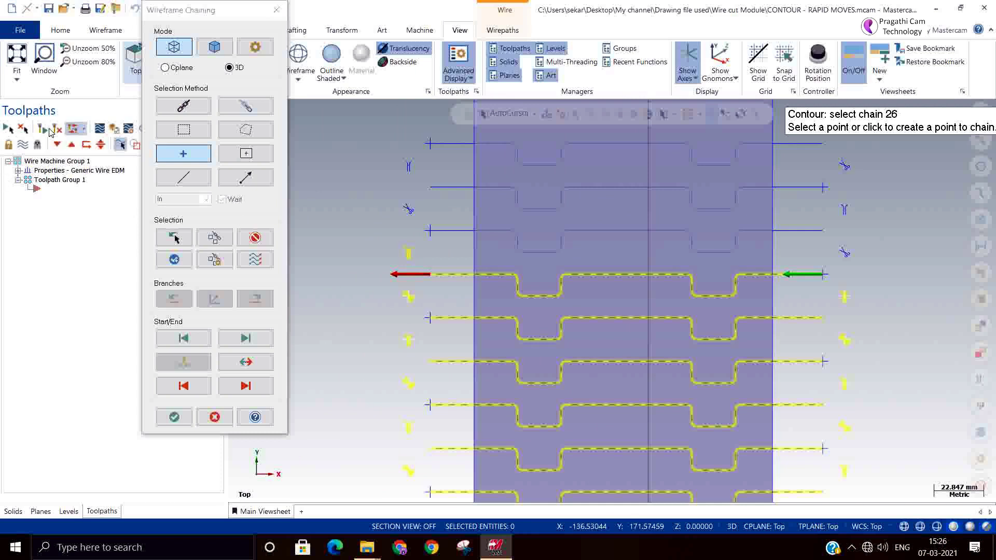
- Chain the next wire up and add two points on its right side
{"action": "left_click", "coordinate": [183, 105]}
{"action": "left_click", "coordinate": [448, 230]}
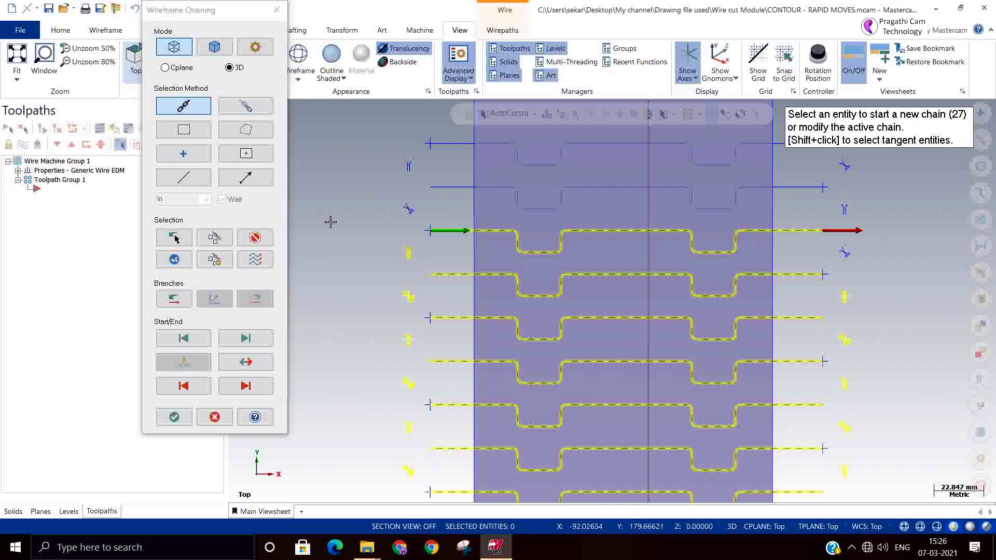
{"action": "left_click", "coordinate": [187, 155]}
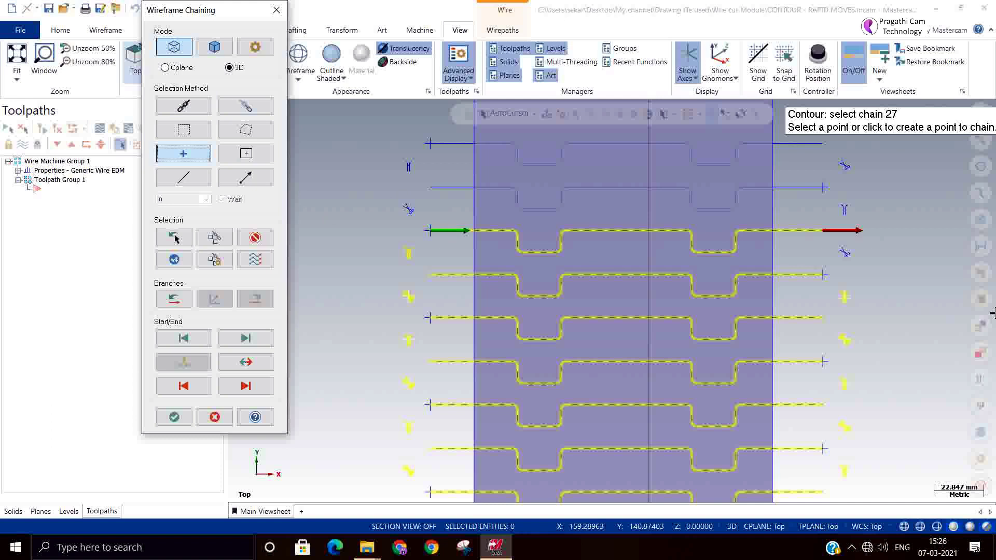
{"action": "scroll", "coordinate": [895, 269], "scroll_direction": "up", "scroll_amount": 1}
{"action": "scroll", "coordinate": [827, 254], "scroll_direction": "up", "scroll_amount": 1}
{"action": "left_click", "coordinate": [812, 242]}
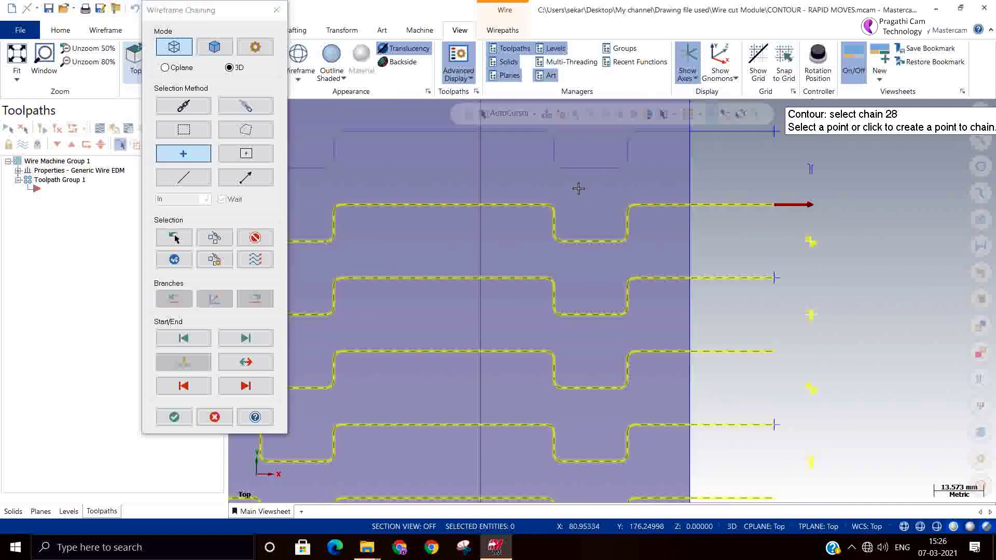
{"action": "left_click", "coordinate": [806, 165]}
{"action": "scroll", "coordinate": [837, 254], "scroll_direction": "down", "scroll_amount": 1}
- Chain the top gear profile line and add two left-end marker points
{"action": "left_click", "coordinate": [183, 106]}
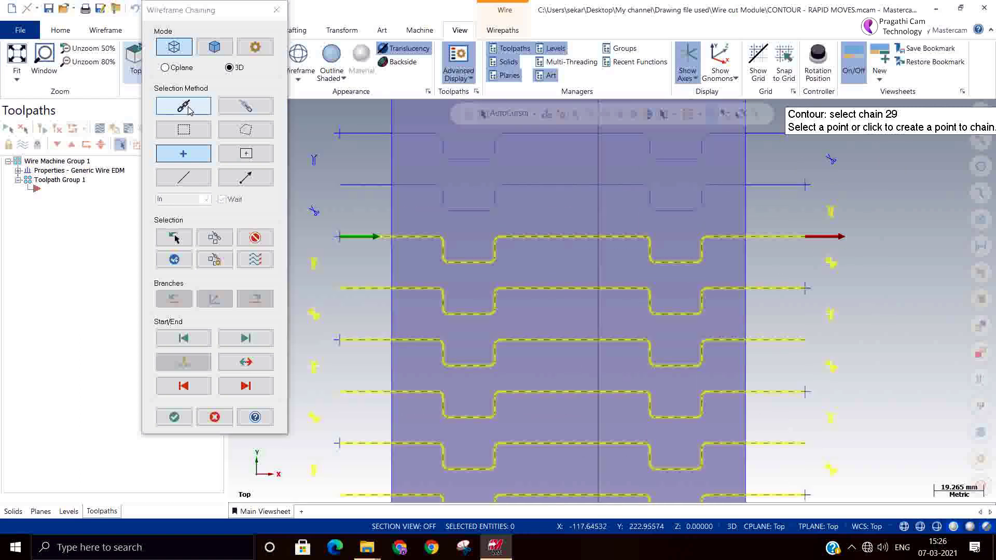
{"action": "left_click", "coordinate": [782, 184]}
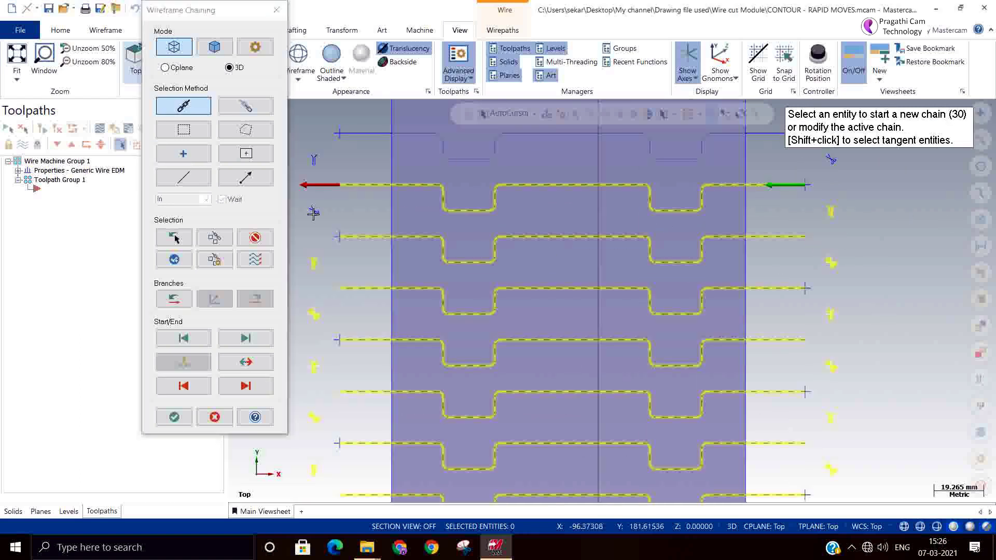
{"action": "left_click", "coordinate": [176, 159]}
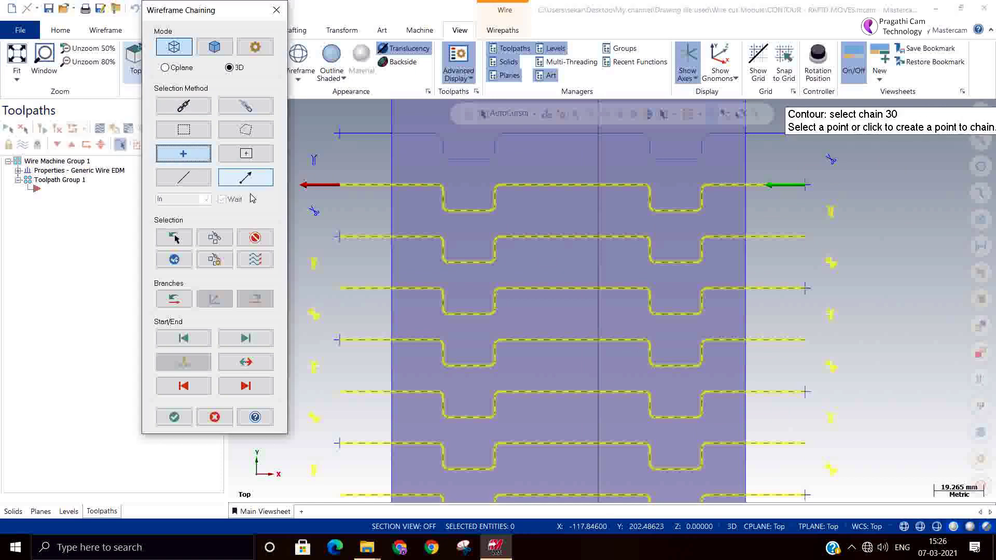
{"action": "left_click", "coordinate": [313, 210]}
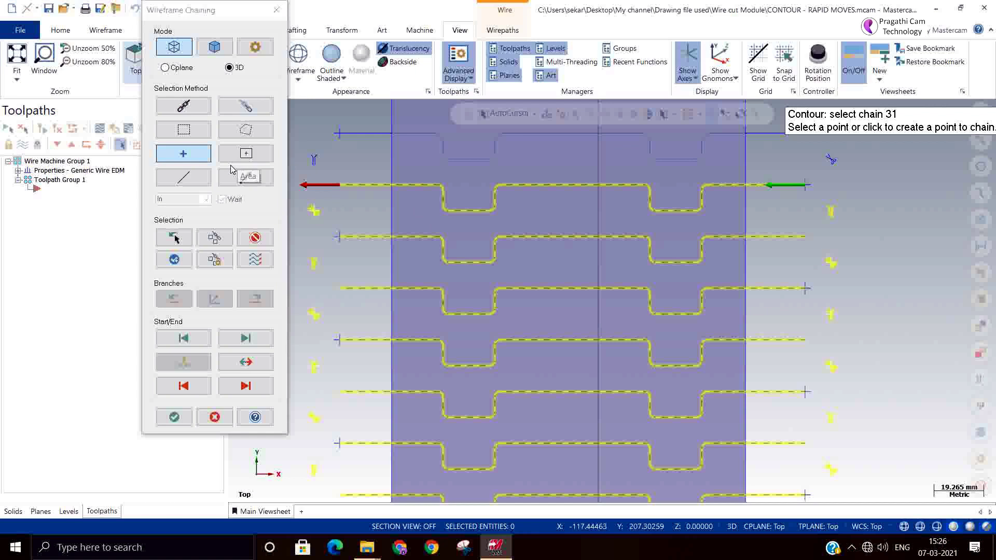
{"action": "left_click", "coordinate": [316, 161]}
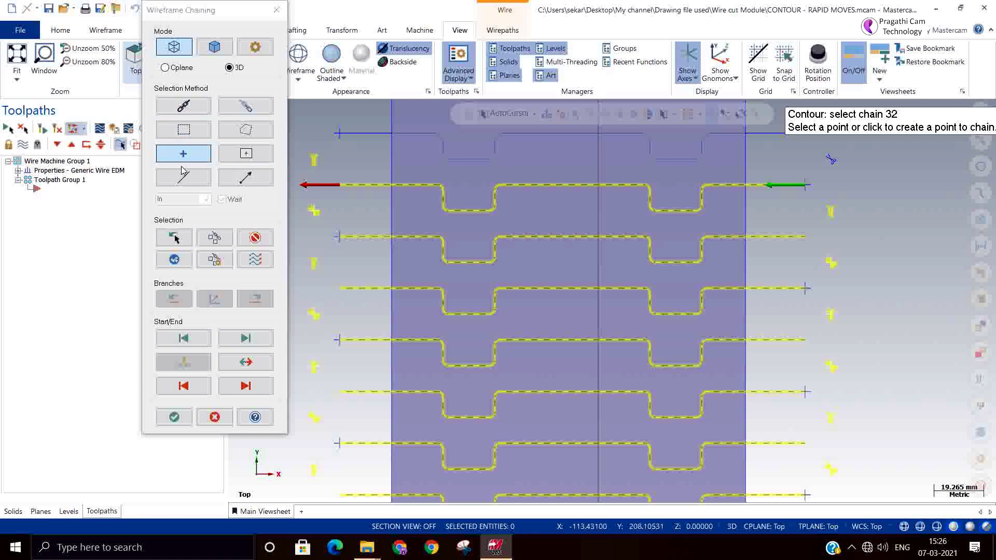
- Chain the last top line, add its right-end point, and accept all 33 chains
{"action": "left_click", "coordinate": [183, 106]}
{"action": "left_click", "coordinate": [356, 133]}
{"action": "scroll", "coordinate": [545, 286], "scroll_direction": "down", "scroll_amount": 2}
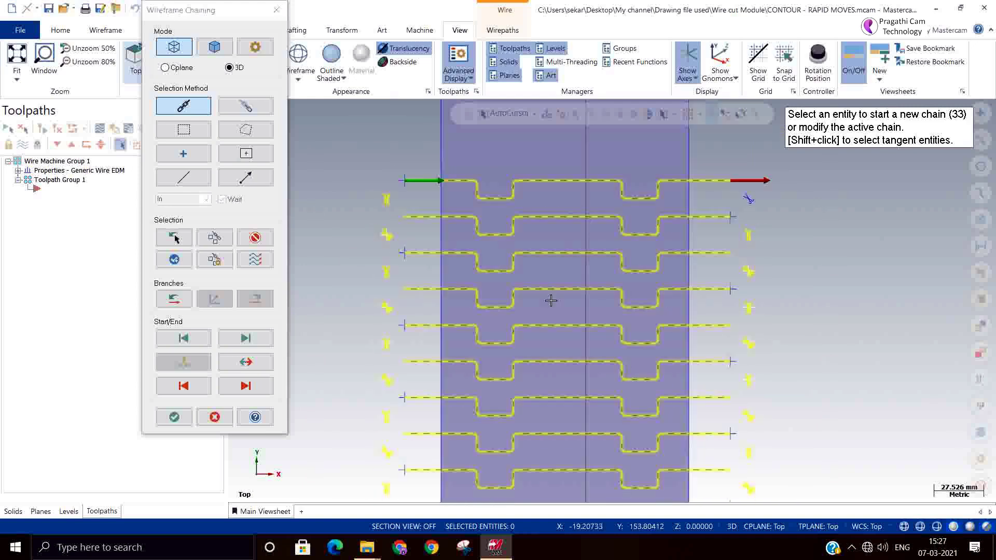
{"action": "scroll", "coordinate": [552, 299], "scroll_direction": "down", "scroll_amount": 1}
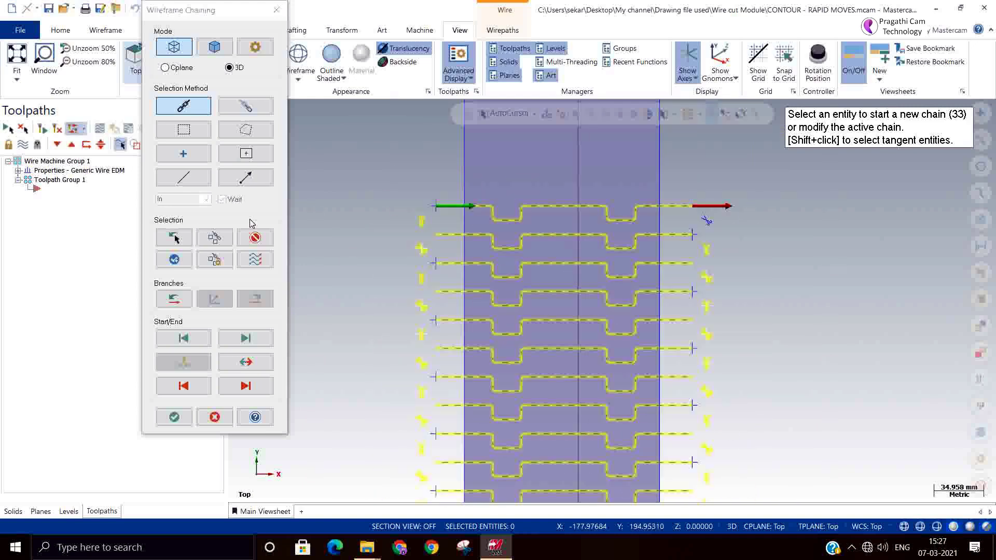
{"action": "left_click", "coordinate": [183, 153]}
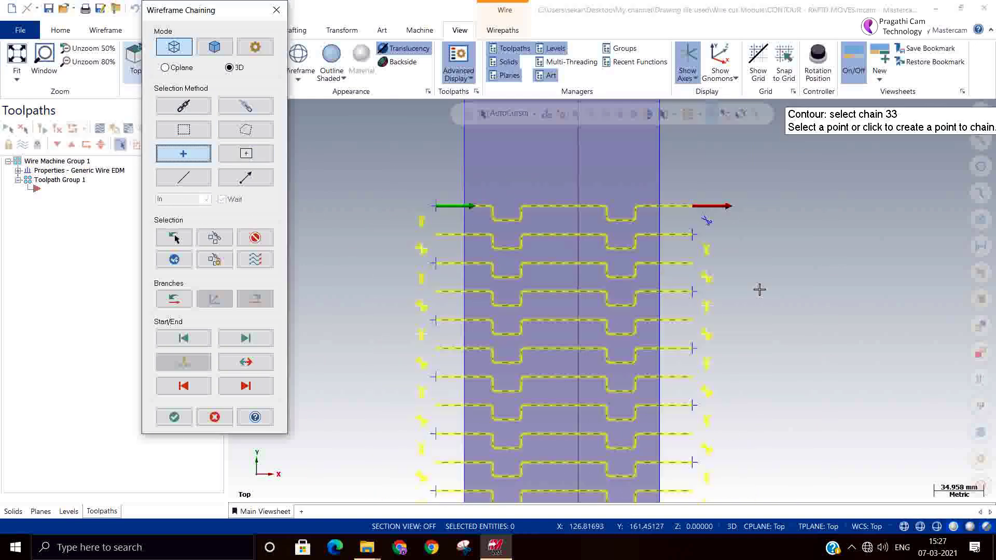
{"action": "scroll", "coordinate": [737, 245], "scroll_direction": "up", "scroll_amount": 1}
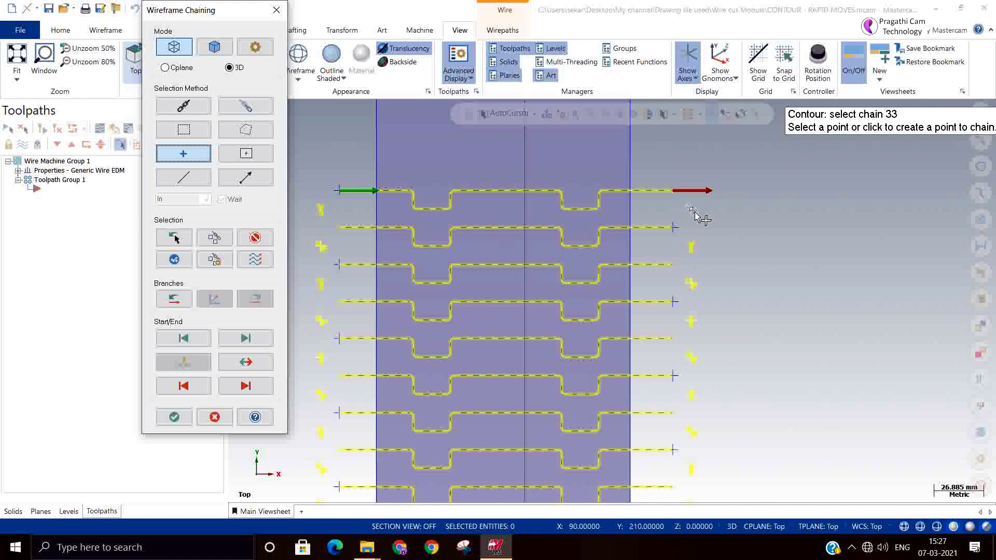
{"action": "left_click", "coordinate": [701, 218]}
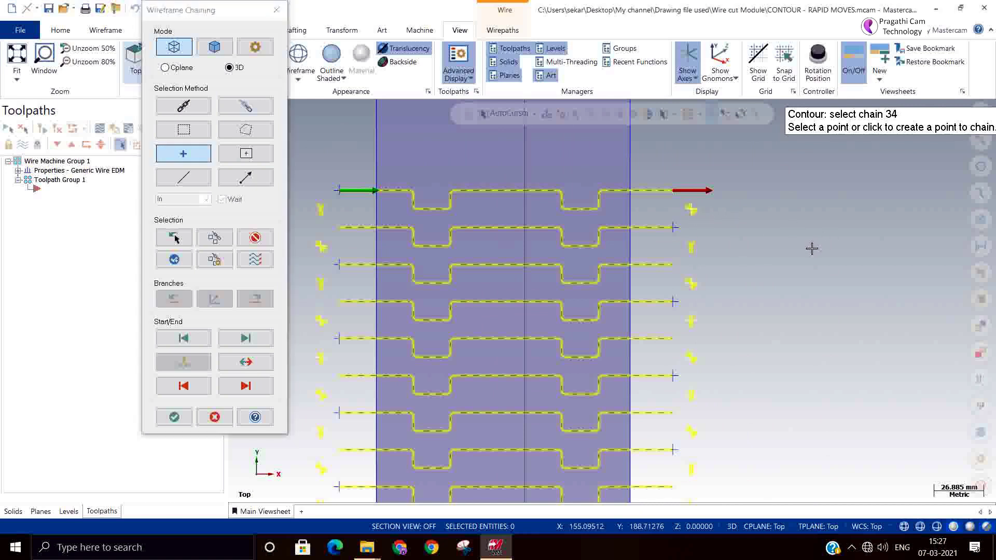
{"action": "left_click", "coordinate": [181, 420]}
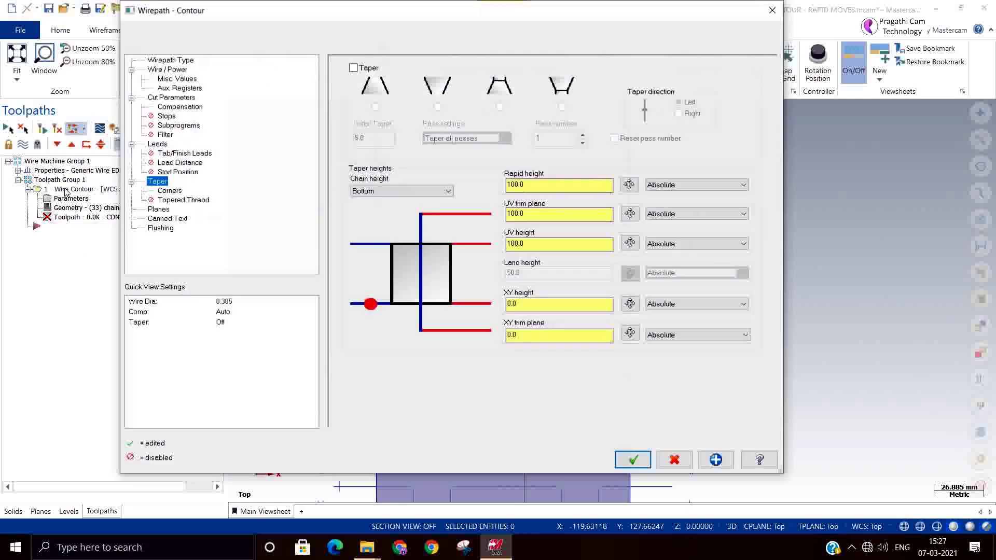
- Set Wire Diameter to 0.25 (0.125 radius) on Wire / Power, then move to Cut Parameters
{"action": "left_click", "coordinate": [166, 70]}
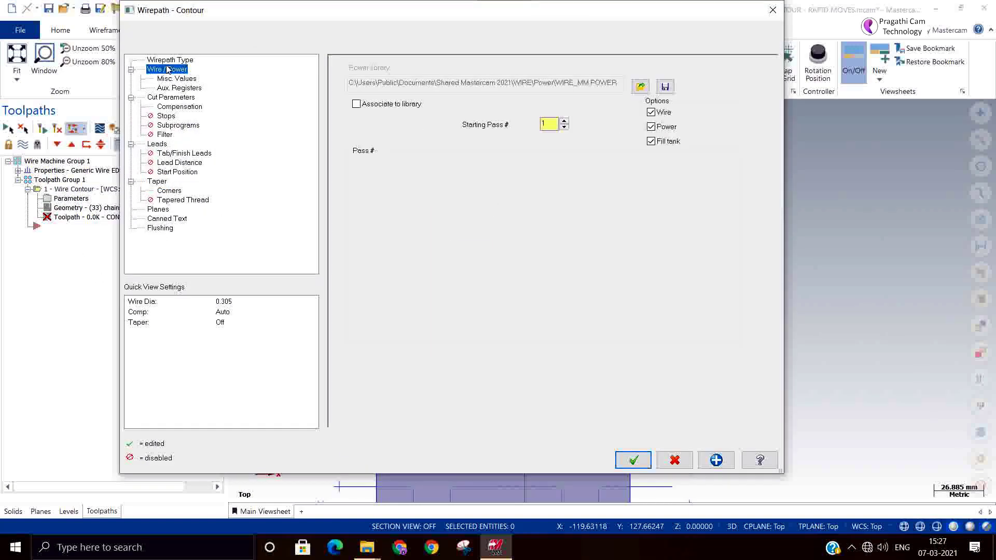
{"action": "double_click", "coordinate": [459, 193]}
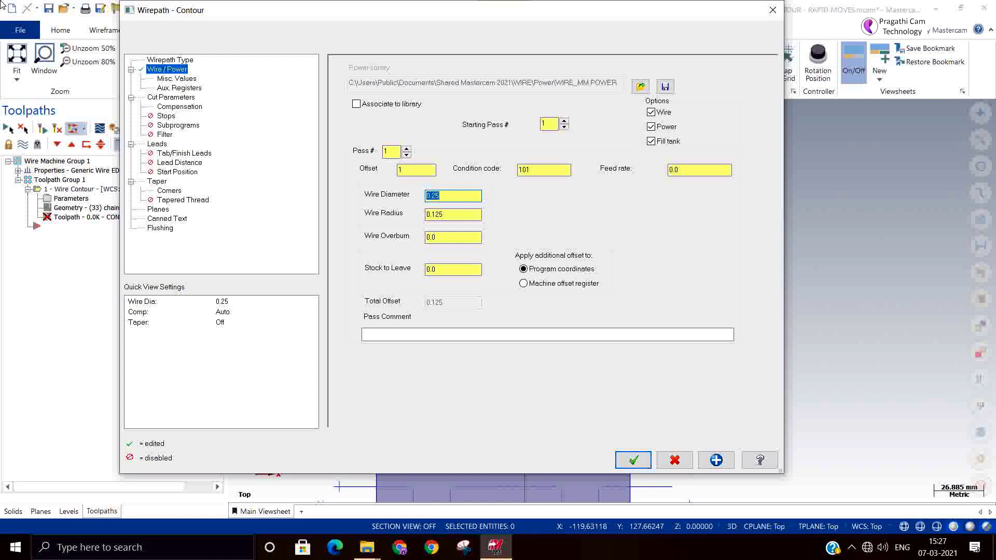
{"action": "left_click", "coordinate": [178, 80]}
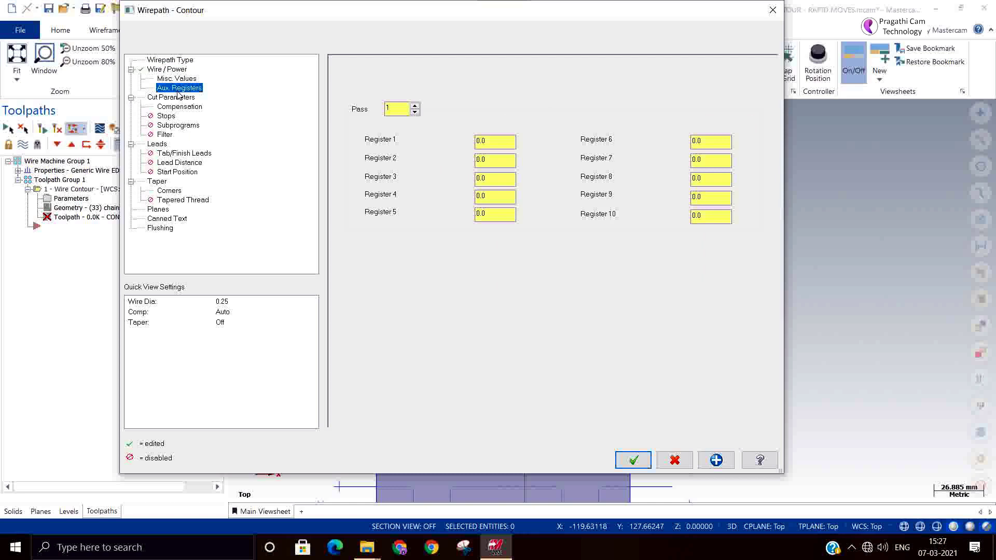
{"action": "left_click", "coordinate": [168, 98]}
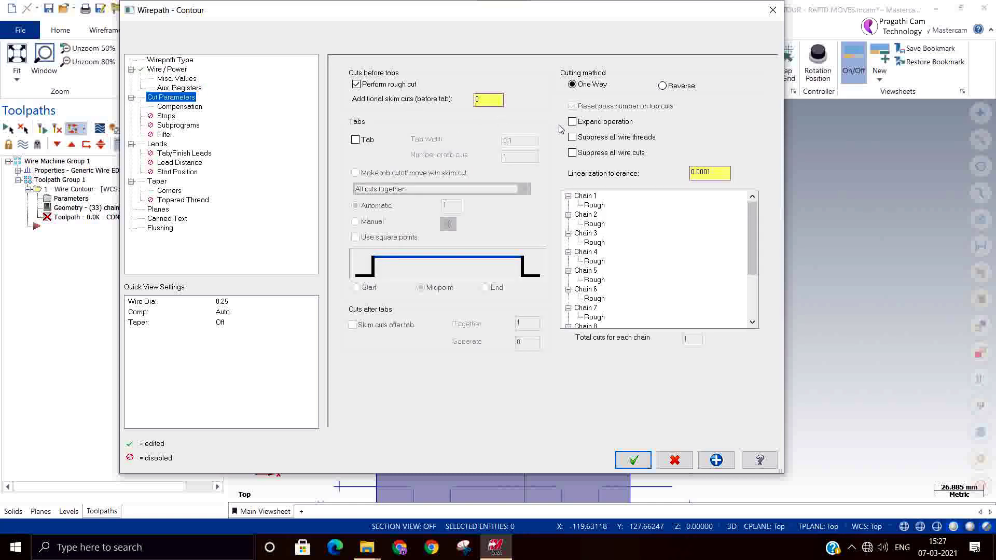
- Select the Chain 2 and Chain 3 rough cuts, then review the Compensation, Stops and Taper pages
{"action": "left_click", "coordinate": [597, 224]}
{"action": "left_click", "coordinate": [599, 242]}
{"action": "left_click_drag", "start_coordinate": [751, 232], "coordinate": [752, 261]}
{"action": "left_click", "coordinate": [179, 106]}
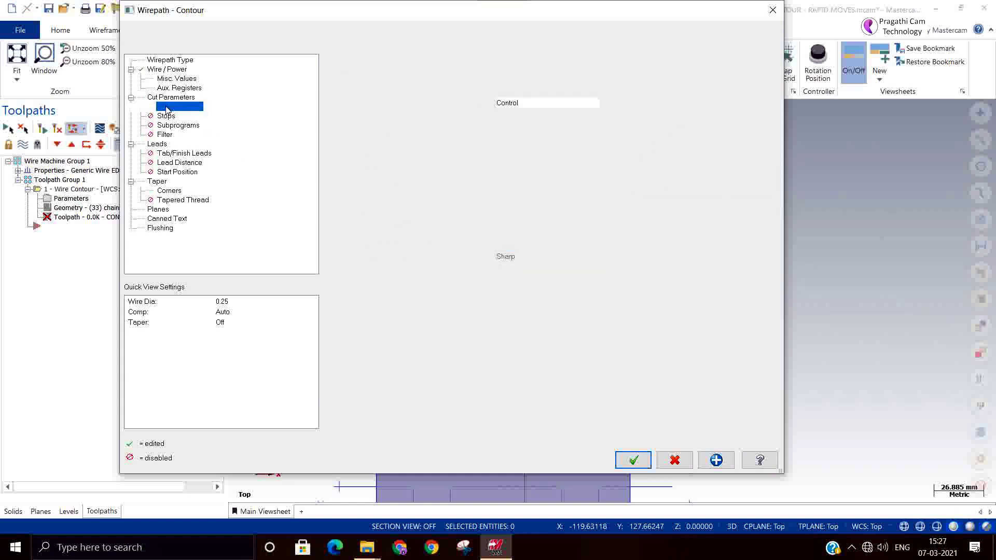
{"action": "left_click", "coordinate": [164, 117]}
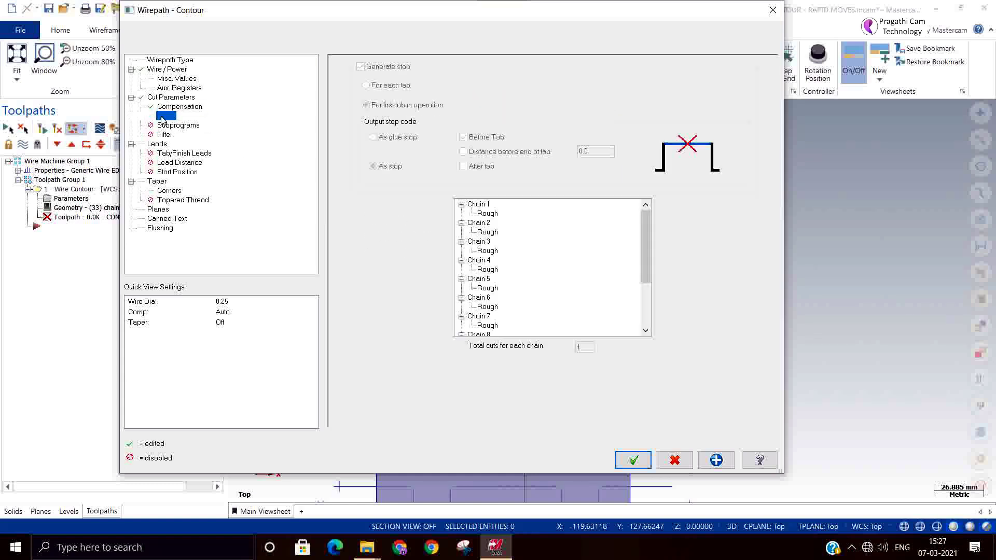
{"action": "left_click", "coordinate": [158, 181]}
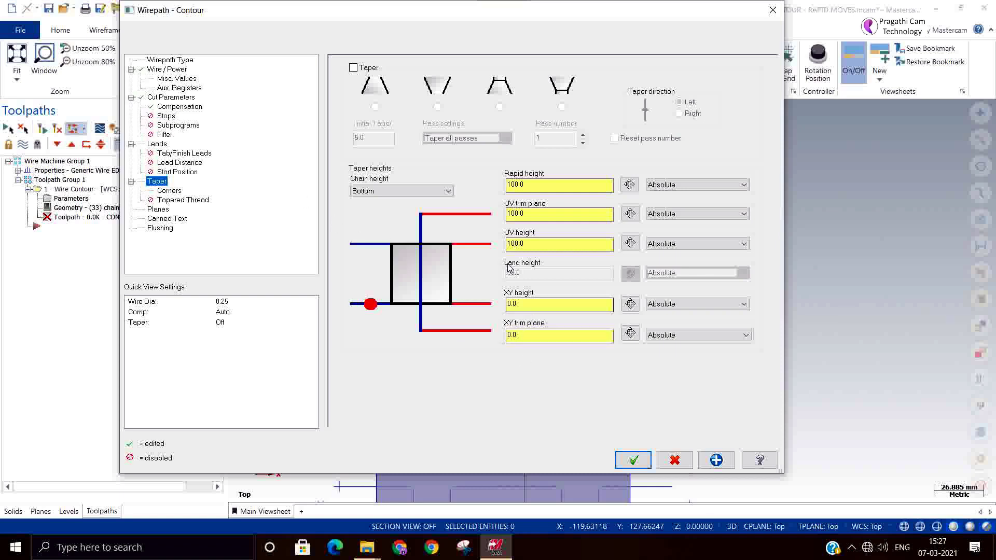
- Set absolute XY height -20 from the part's bottom corner and XY trim plane -22
{"action": "double_click", "coordinate": [537, 215]}
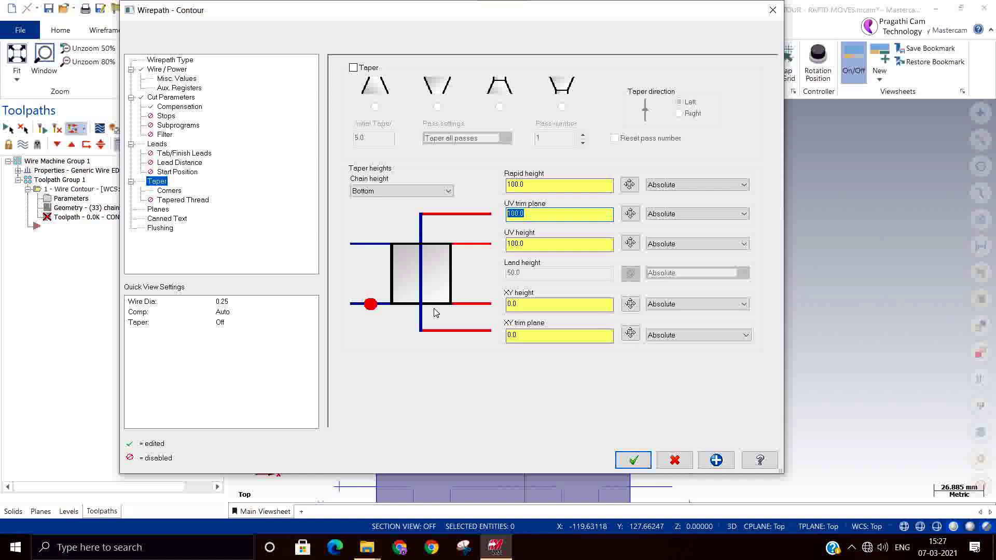
{"action": "left_click", "coordinate": [677, 307]}
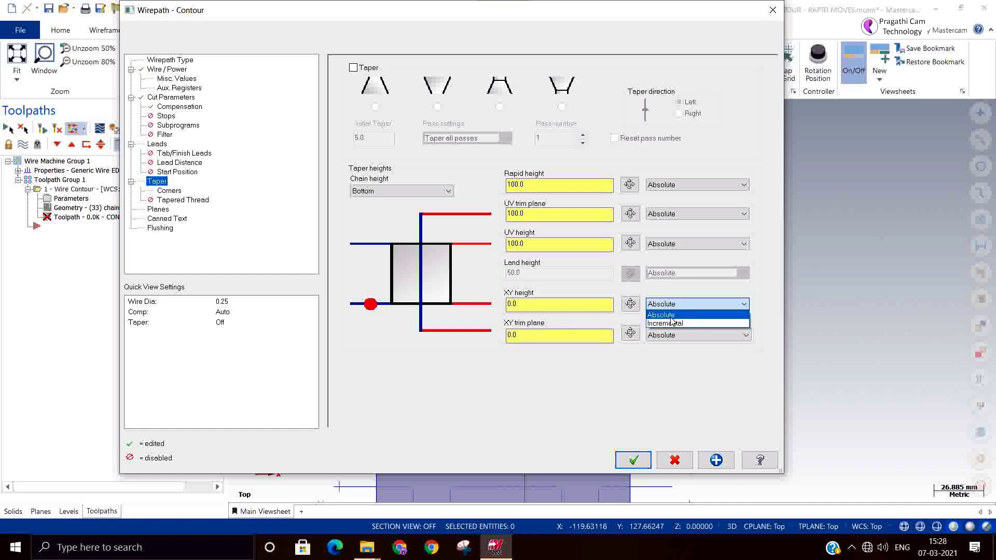
{"action": "left_click", "coordinate": [662, 314]}
{"action": "left_click", "coordinate": [631, 304]}
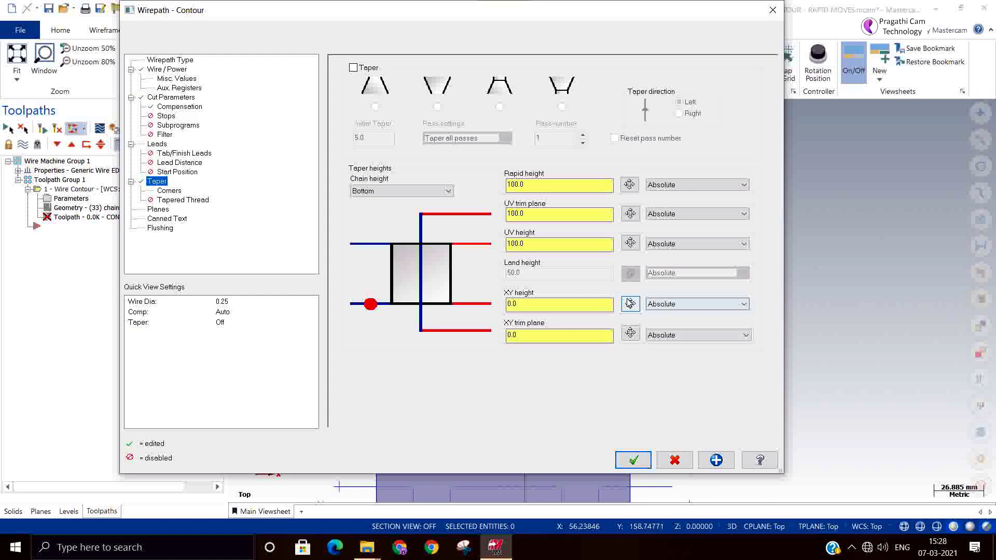
{"action": "left_click", "coordinate": [631, 304]}
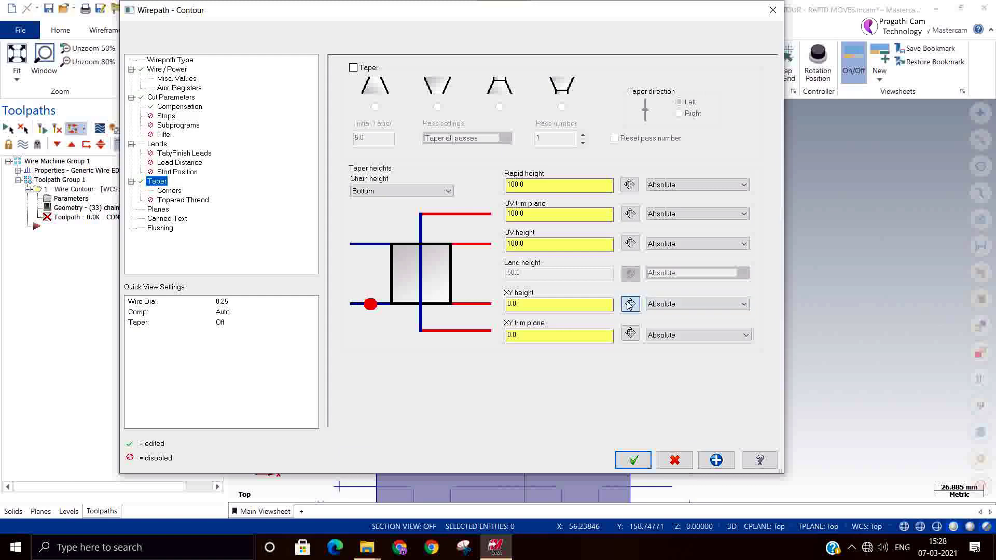
{"action": "mouse_move", "coordinate": [735, 438]}
{"action": "middle_mouse_down"}
{"action": "mouse_move", "coordinate": [707, 353]}
{"action": "mouse_move", "coordinate": [639, 395]}
{"action": "middle_mouse_up"}
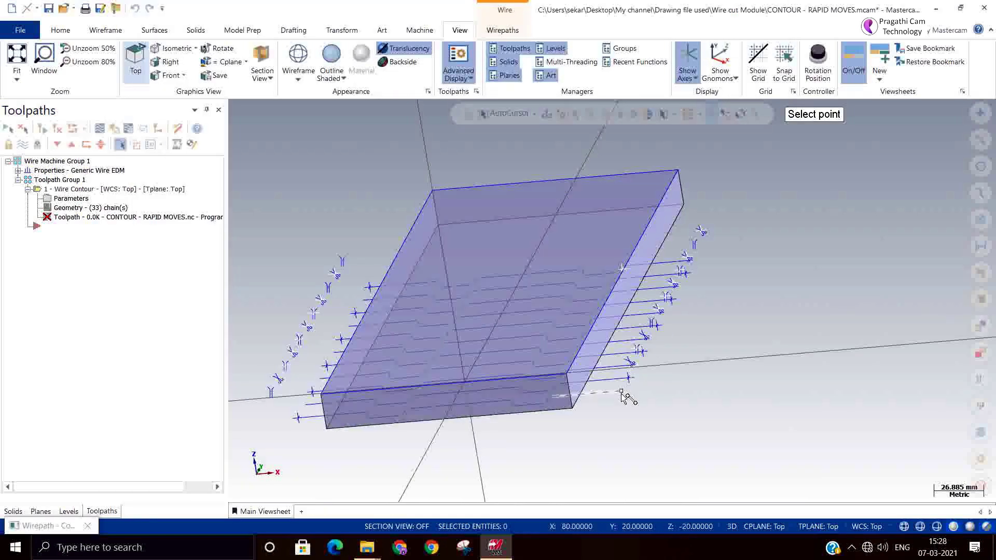
{"action": "left_click", "coordinate": [624, 394]}
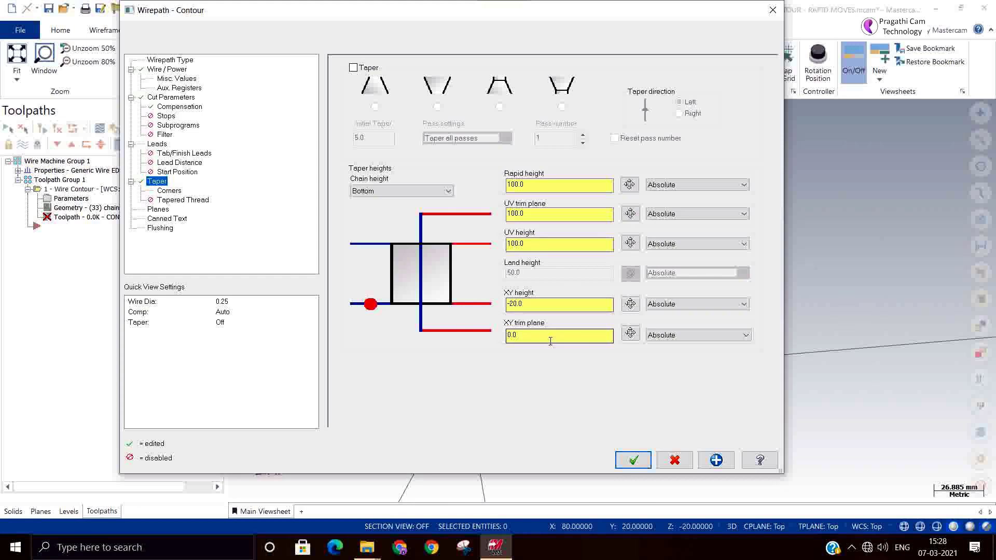
{"action": "left_click_drag", "start_coordinate": [550, 340], "coordinate": [439, 327]}
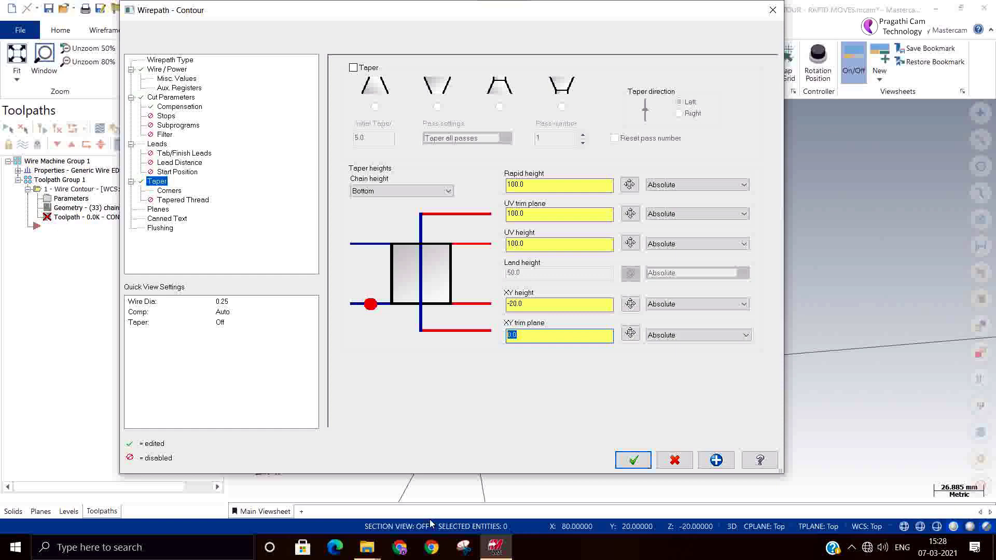
{"action": "type", "text": "-22"}
- Pick UV height 0 from the top edge, set UV trim plane 2, and confirm
{"action": "left_click", "coordinate": [630, 244]}
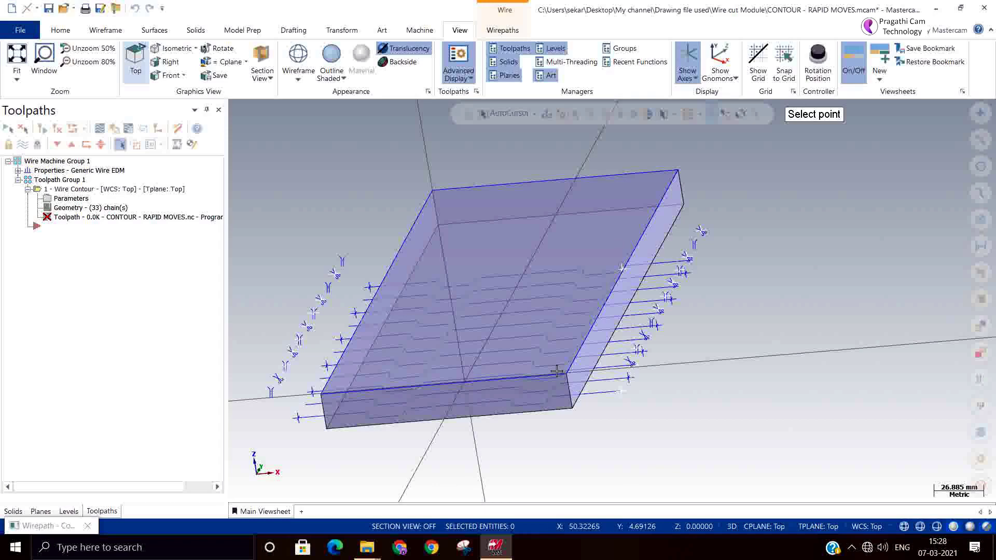
{"action": "left_click", "coordinate": [557, 371]}
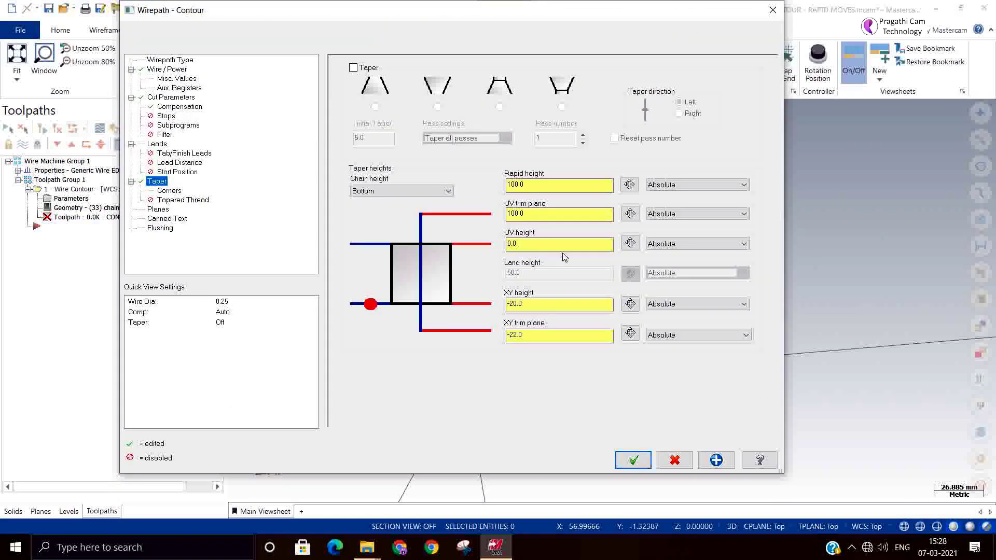
{"action": "double_click", "coordinate": [533, 214]}
{"action": "type", "text": "2"}
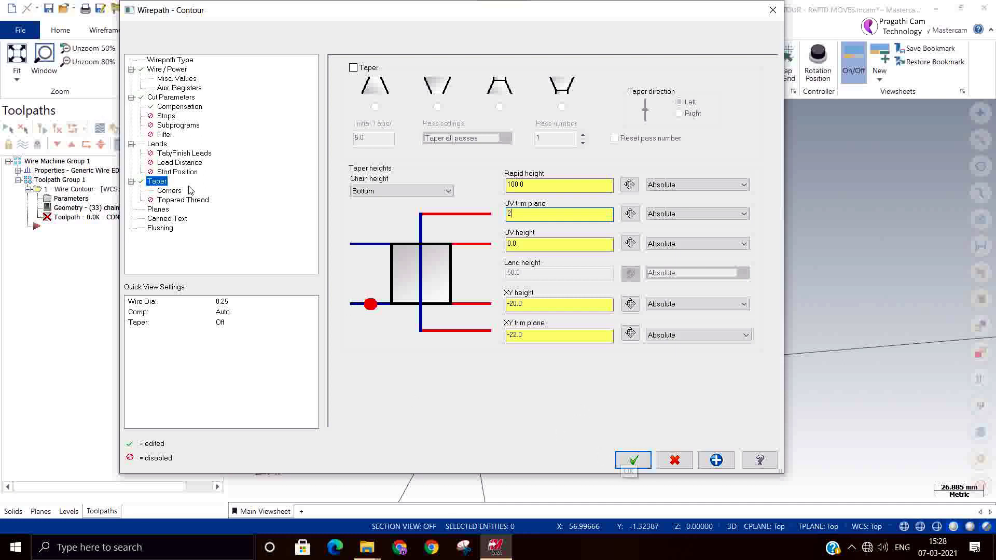
{"action": "left_click", "coordinate": [632, 461]}
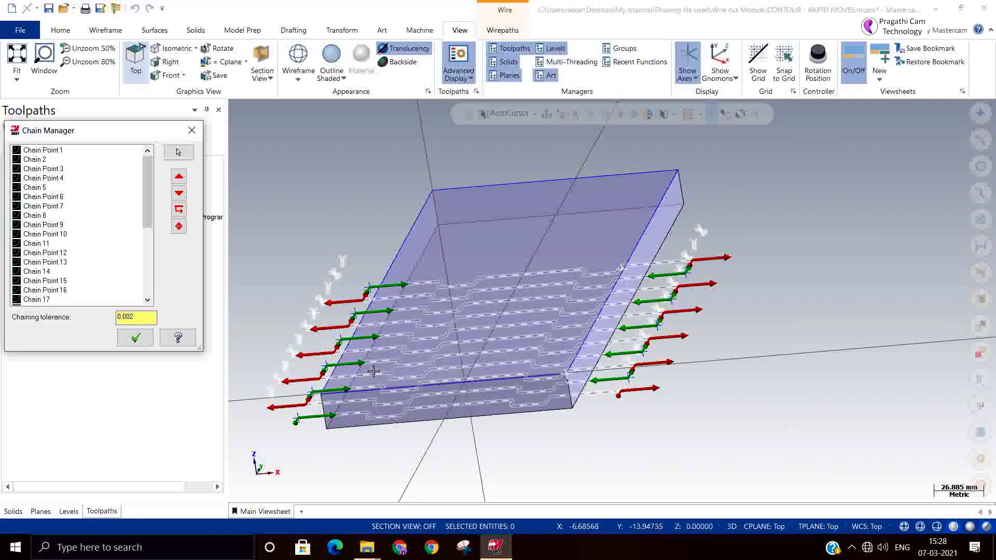
- Regenerate the toolpath from the chain list and show the plate in Isometric (WCS)
{"action": "left_click", "coordinate": [135, 339]}
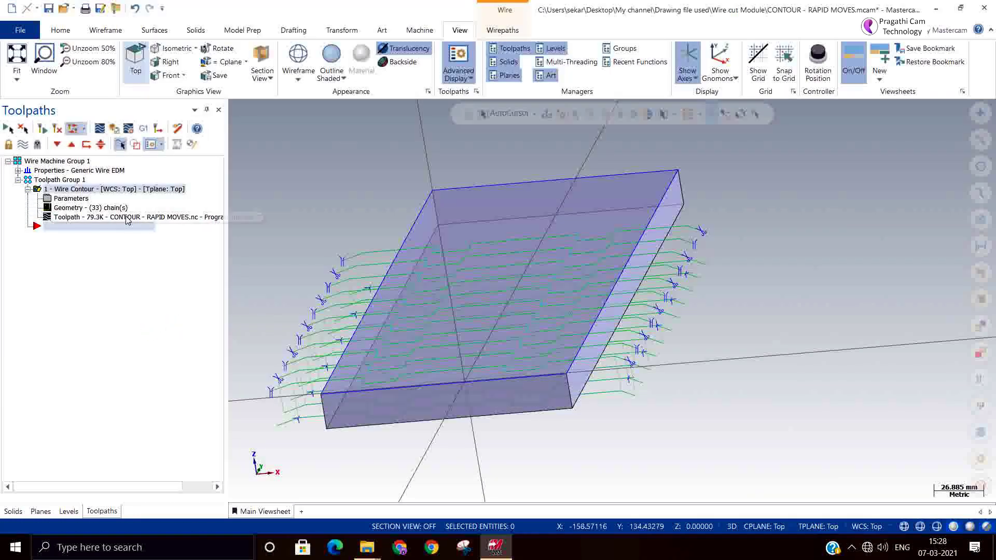
{"action": "right_click", "coordinate": [395, 181]}
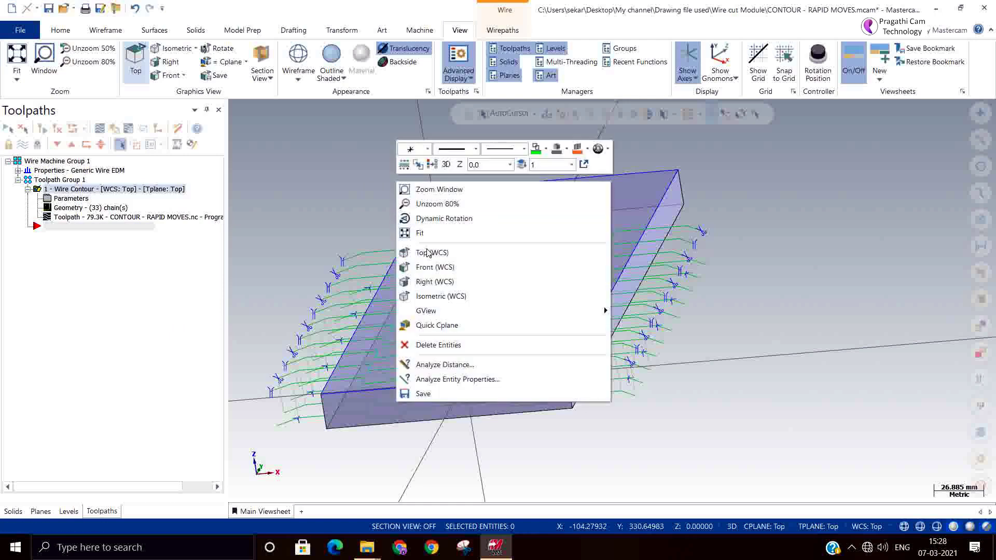
{"action": "left_click", "coordinate": [436, 294]}
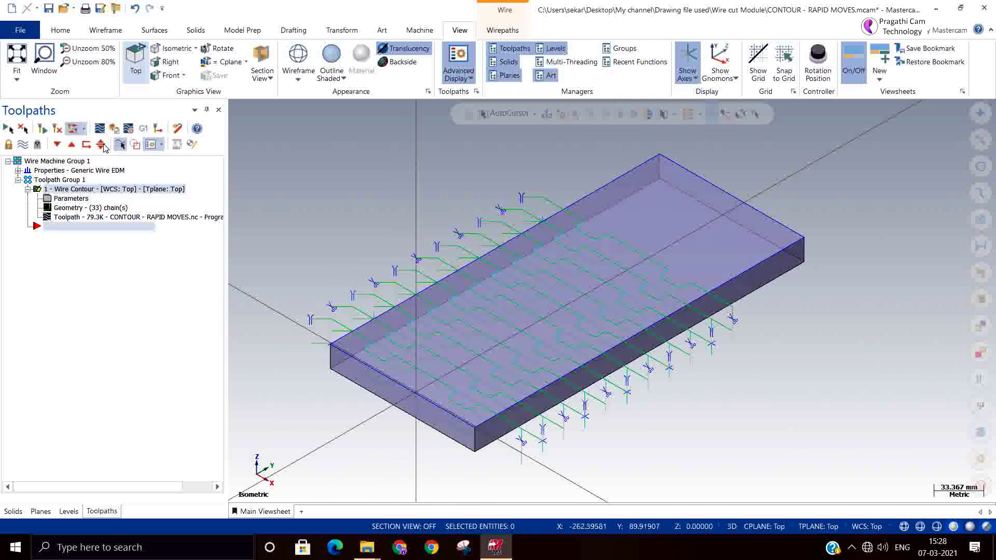
{"action": "left_click", "coordinate": [103, 145]}
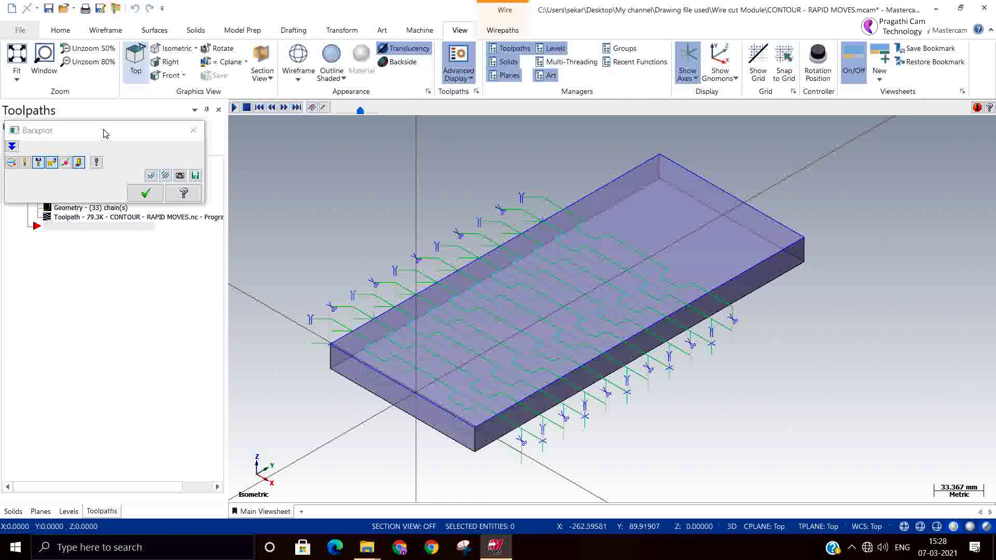
{"action": "left_click", "coordinate": [234, 108]}
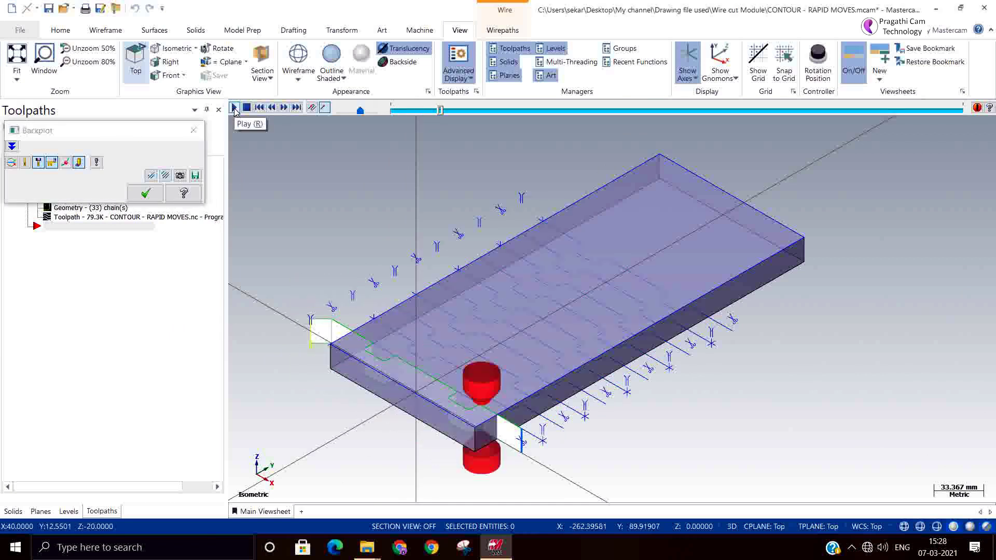
{"action": "scroll", "coordinate": [545, 257], "scroll_direction": "up", "scroll_amount": 2}
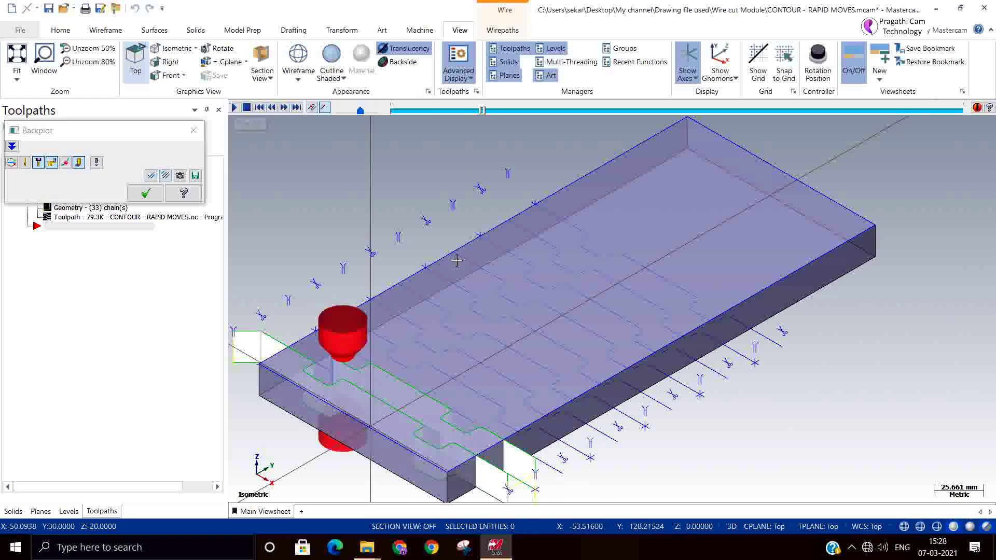
{"action": "scroll", "coordinate": [518, 418], "scroll_direction": "down", "scroll_amount": 3}
{"action": "scroll", "coordinate": [469, 411], "scroll_direction": "up", "scroll_amount": 4}
{"action": "scroll", "coordinate": [468, 393], "scroll_direction": "up", "scroll_amount": 3}
{"action": "scroll", "coordinate": [483, 370], "scroll_direction": "up", "scroll_amount": 2}
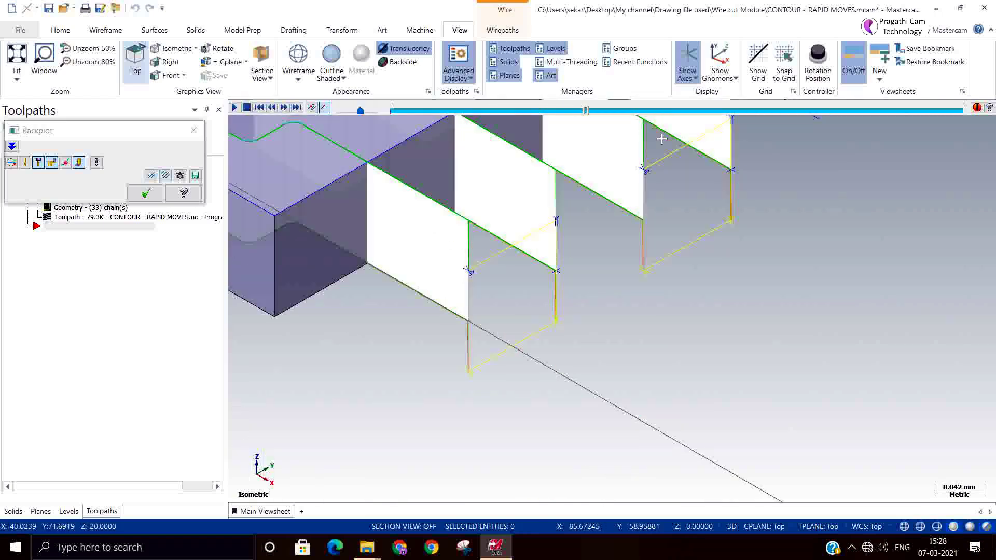
{"action": "scroll", "coordinate": [625, 438], "scroll_direction": "down", "scroll_amount": 1}
{"action": "scroll", "coordinate": [625, 438], "scroll_direction": "down", "scroll_amount": 1}
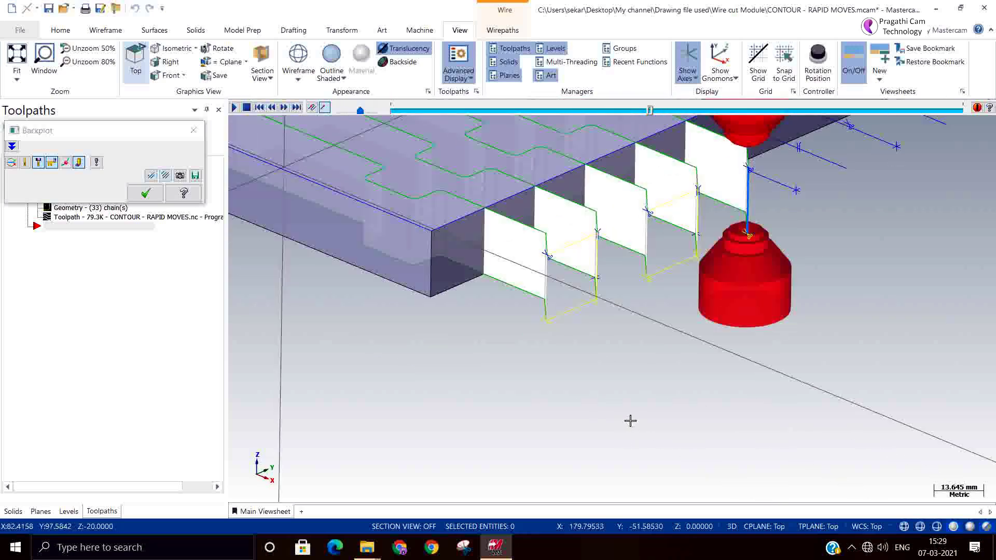
{"action": "scroll", "coordinate": [631, 423], "scroll_direction": "down", "scroll_amount": 1}
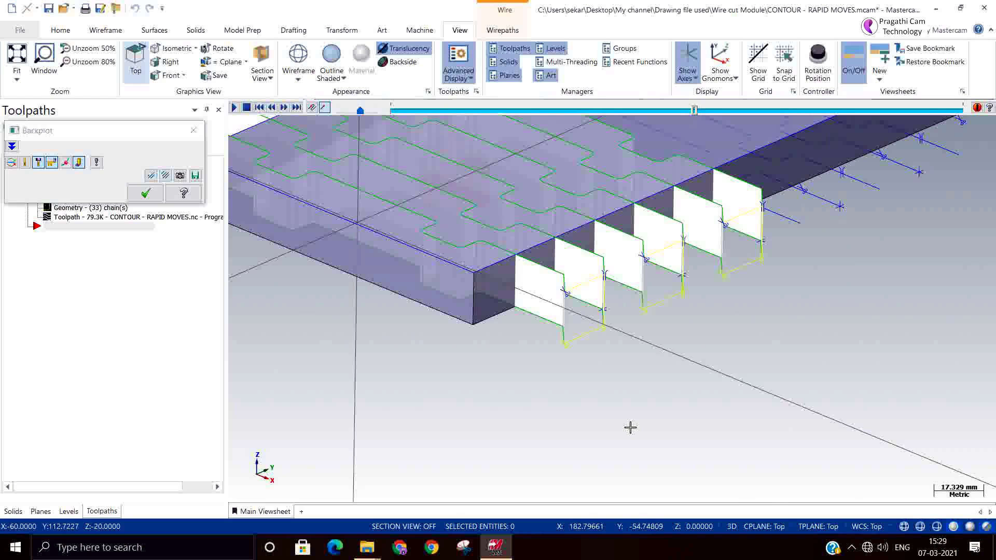
{"action": "scroll", "coordinate": [631, 428], "scroll_direction": "down", "scroll_amount": 1}
{"action": "scroll", "coordinate": [631, 427], "scroll_direction": "down", "scroll_amount": 1}
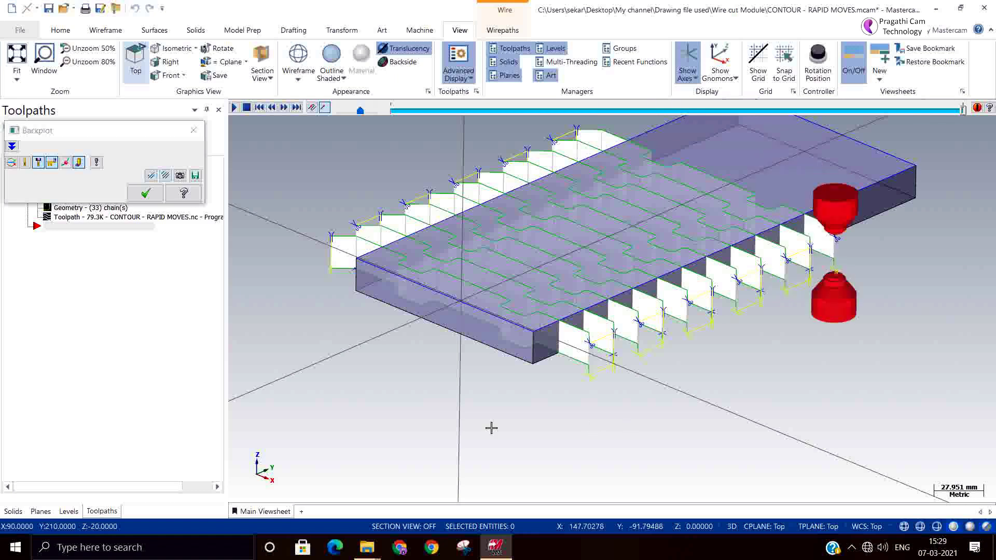
{"action": "left_click", "coordinate": [147, 193]}
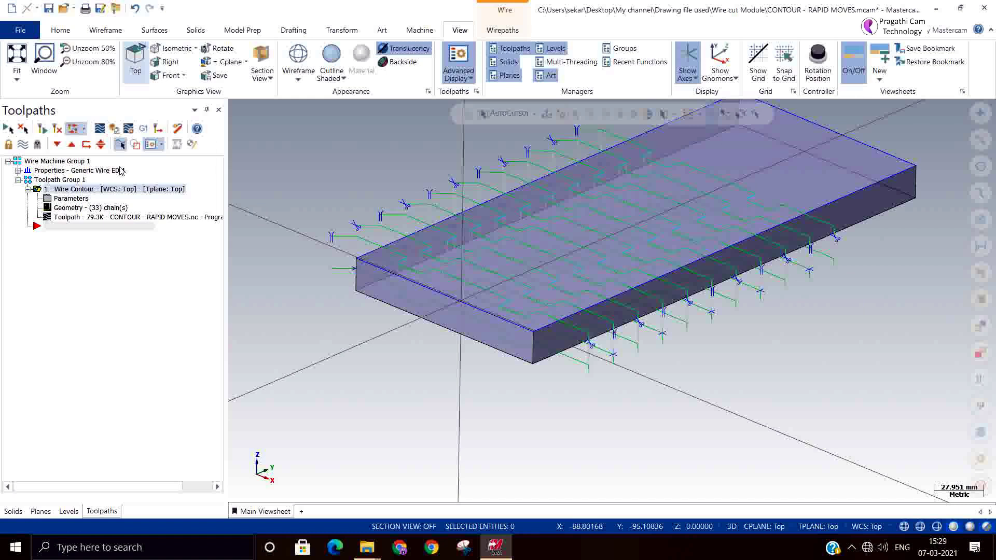
{"action": "left_click", "coordinate": [115, 129]}
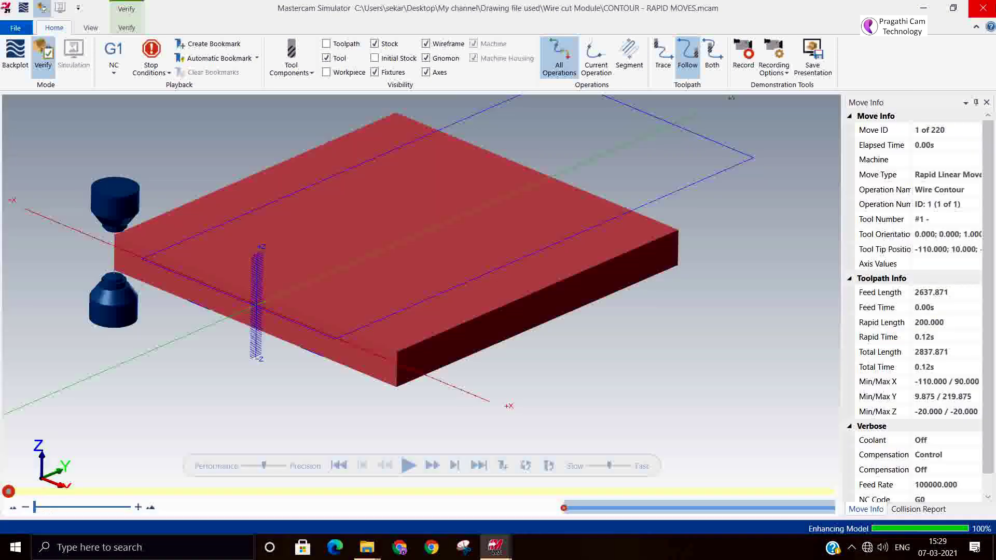
- Set the Simulator stock to Solid/Mesh using the plate solid
{"action": "left_click", "coordinate": [979, 9]}
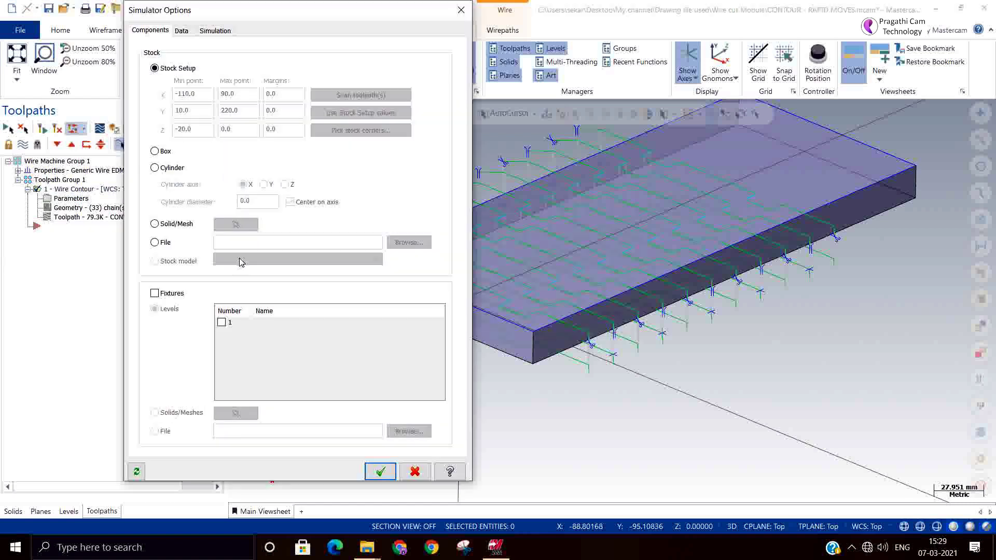
{"action": "left_click", "coordinate": [155, 223]}
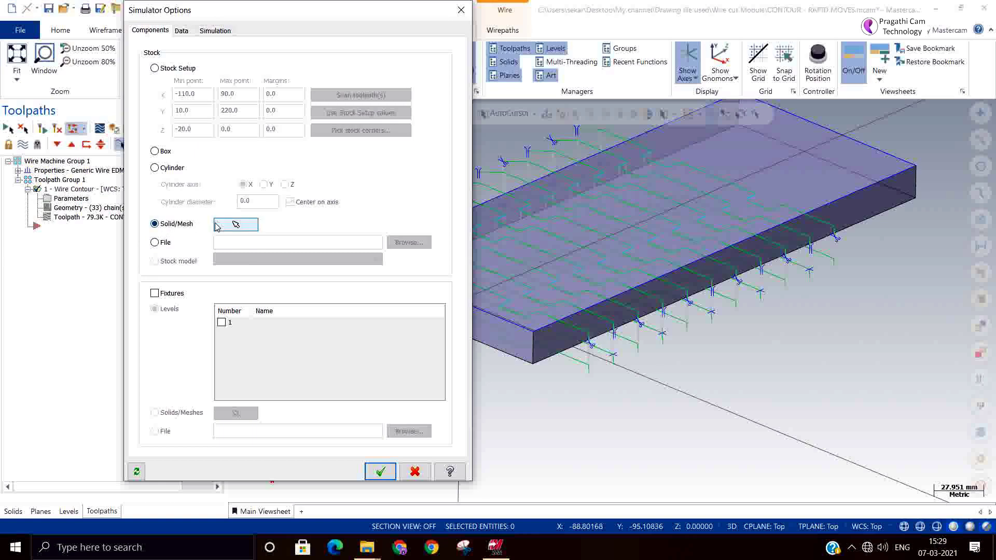
{"action": "left_click", "coordinate": [236, 224]}
{"action": "left_click", "coordinate": [442, 308]}
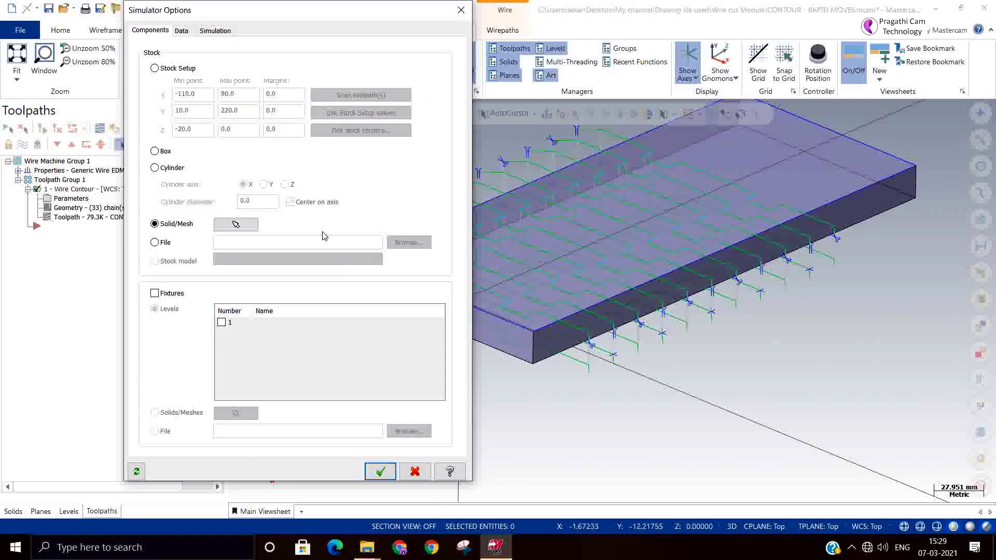
{"action": "left_click", "coordinate": [381, 472]}
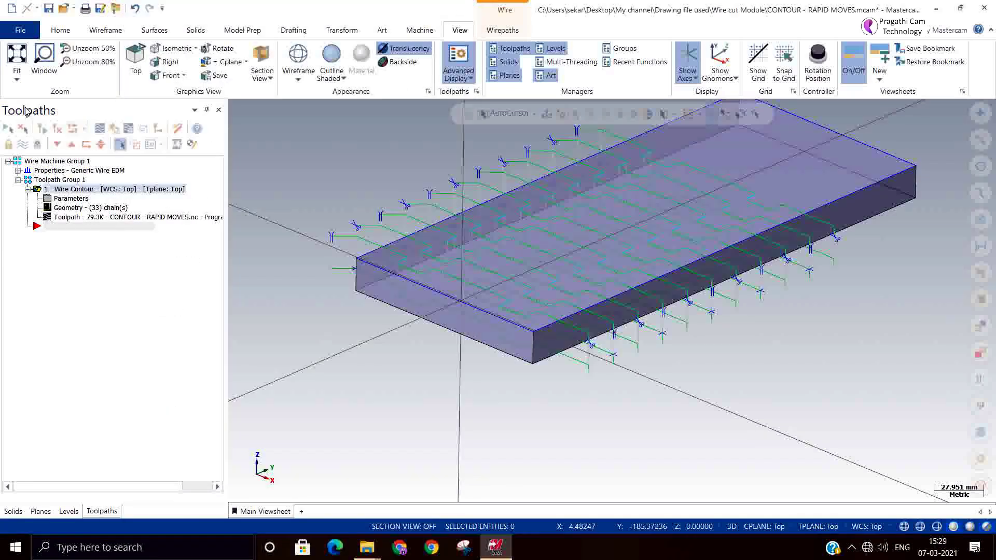
- Verify and play all 220 moves, remove the cut-out chips, and orbit to inspect the profile
{"action": "left_click", "coordinate": [114, 129]}
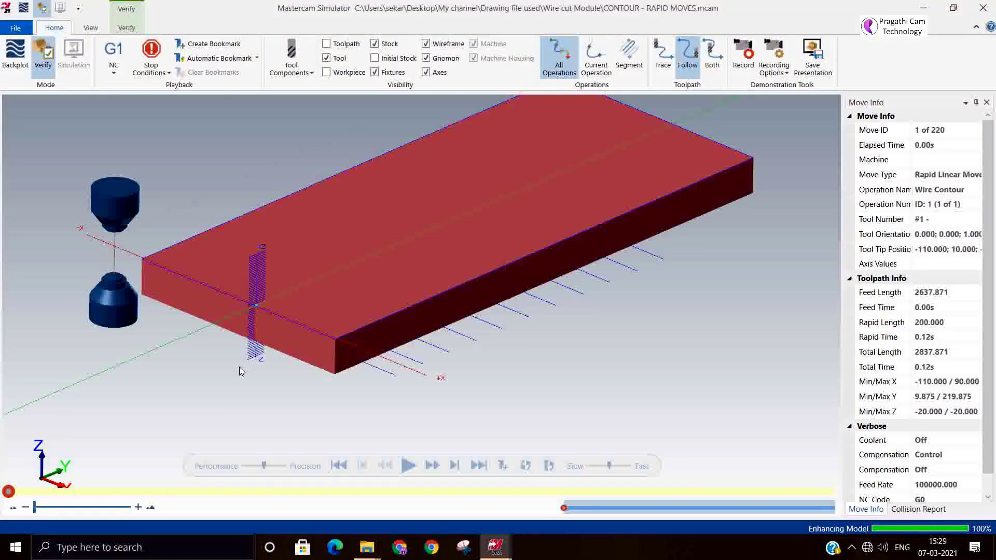
{"action": "left_click", "coordinate": [408, 466]}
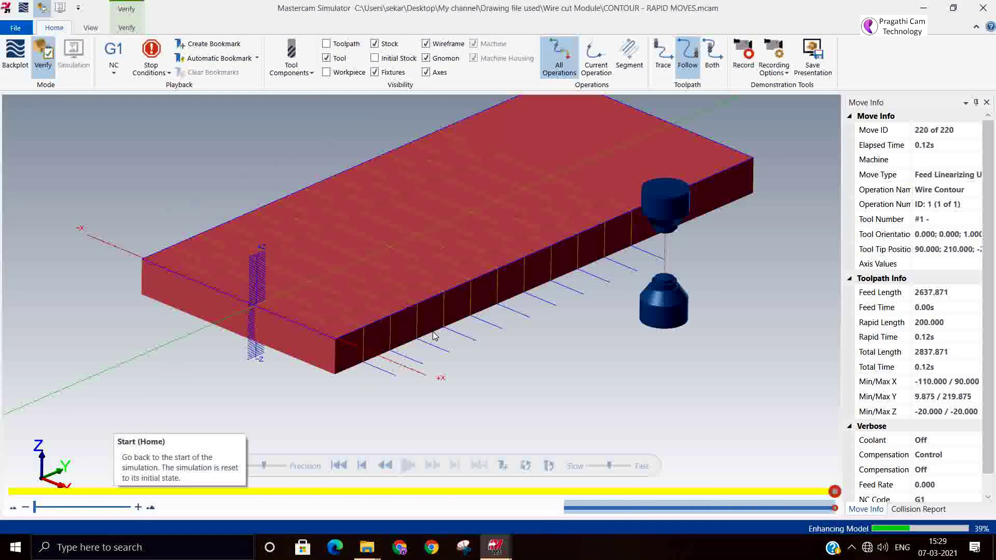
{"action": "left_click", "coordinate": [126, 27]}
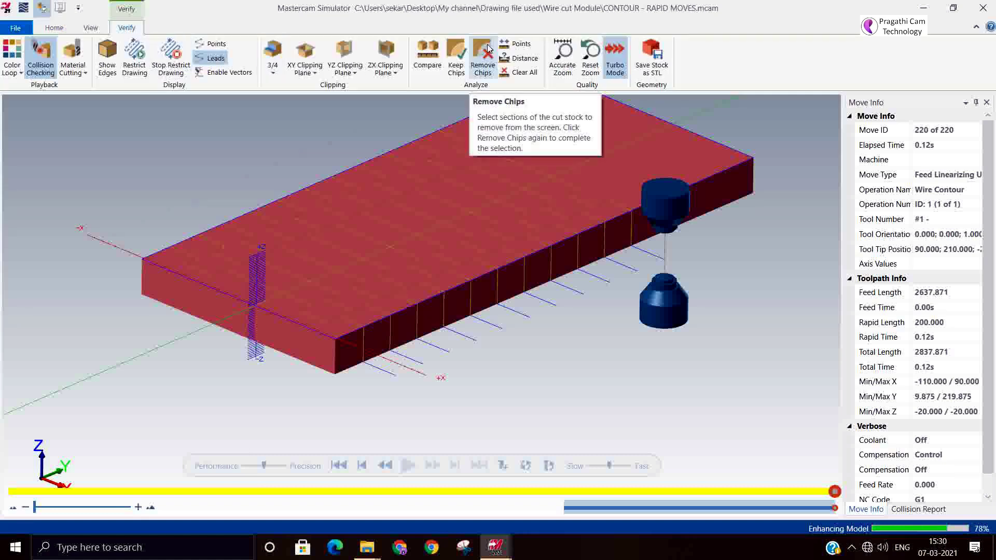
{"action": "left_click", "coordinate": [483, 63]}
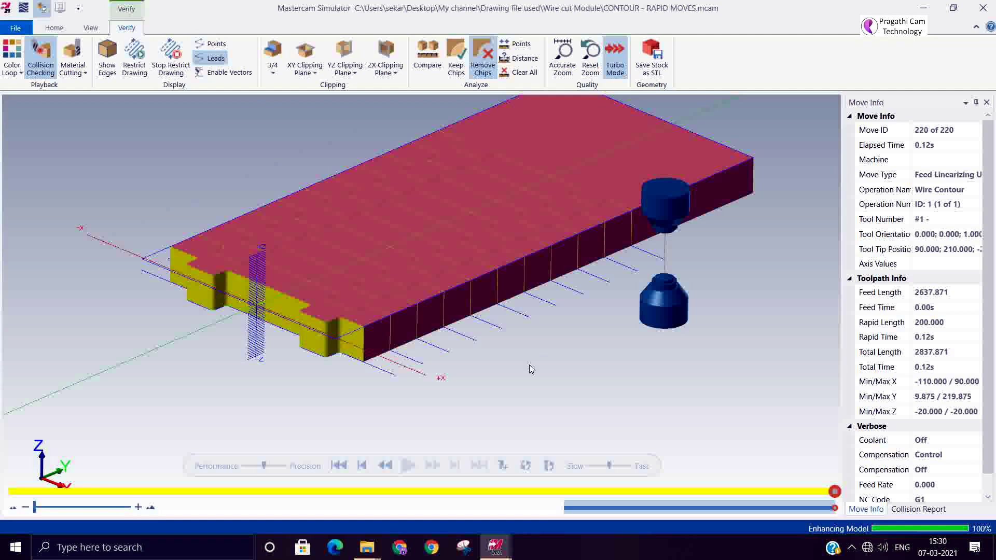
{"action": "scroll", "coordinate": [337, 344], "scroll_direction": "up", "scroll_amount": 3}
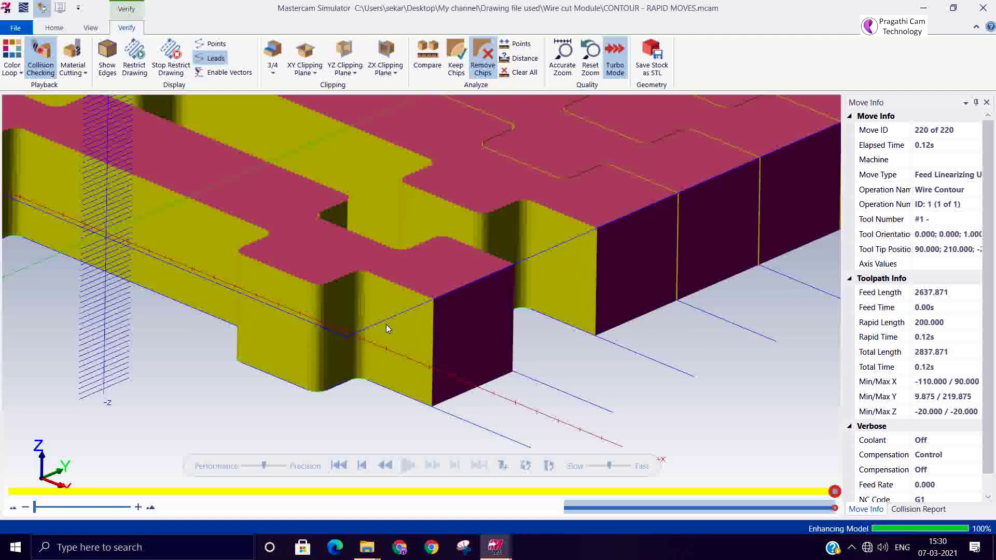
{"action": "scroll", "coordinate": [378, 336], "scroll_direction": "down", "scroll_amount": 3}
{"action": "scroll", "coordinate": [379, 345], "scroll_direction": "down", "scroll_amount": 3}
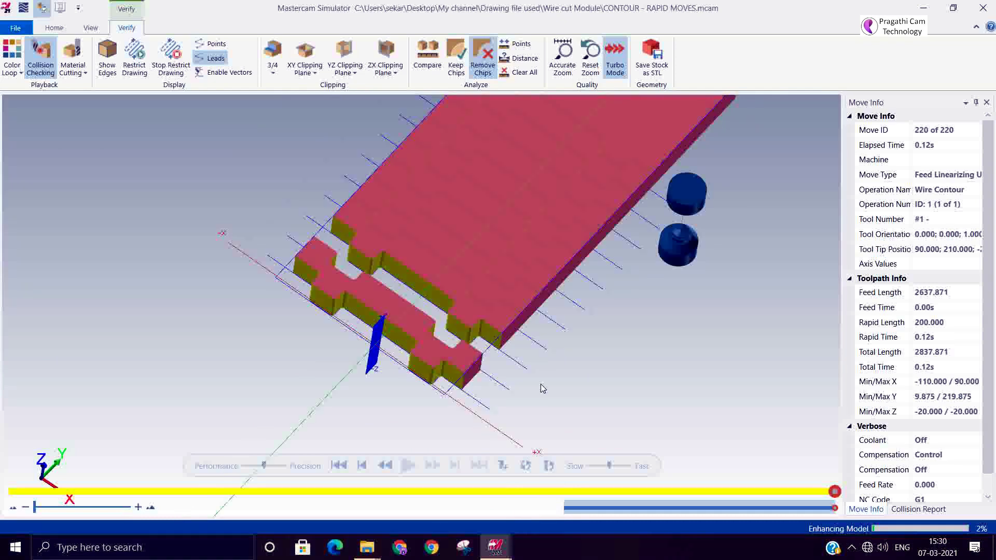
{"action": "scroll", "coordinate": [569, 362], "scroll_direction": "up", "scroll_amount": 2}
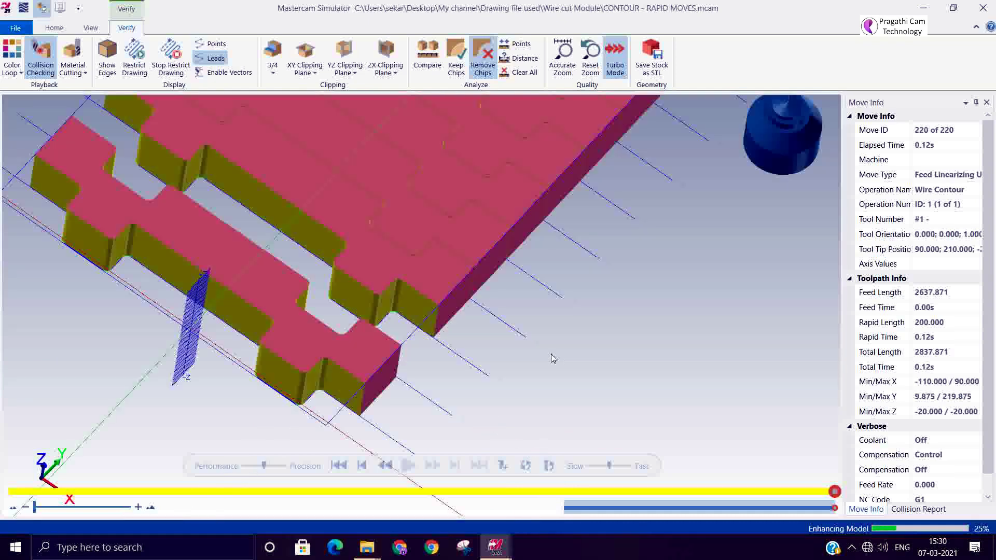
{"action": "mouse_move", "coordinate": [542, 356]}
{"action": "middle_mouse_down"}
{"action": "mouse_move", "coordinate": [527, 361]}
{"action": "mouse_move", "coordinate": [507, 318]}
{"action": "mouse_move", "coordinate": [489, 328]}
{"action": "mouse_move", "coordinate": [507, 350]}
{"action": "mouse_move", "coordinate": [527, 311]}
{"action": "mouse_move", "coordinate": [553, 338]}
{"action": "mouse_move", "coordinate": [519, 355]}
{"action": "mouse_move", "coordinate": [542, 351]}
{"action": "mouse_move", "coordinate": [541, 341]}
{"action": "middle_mouse_up"}
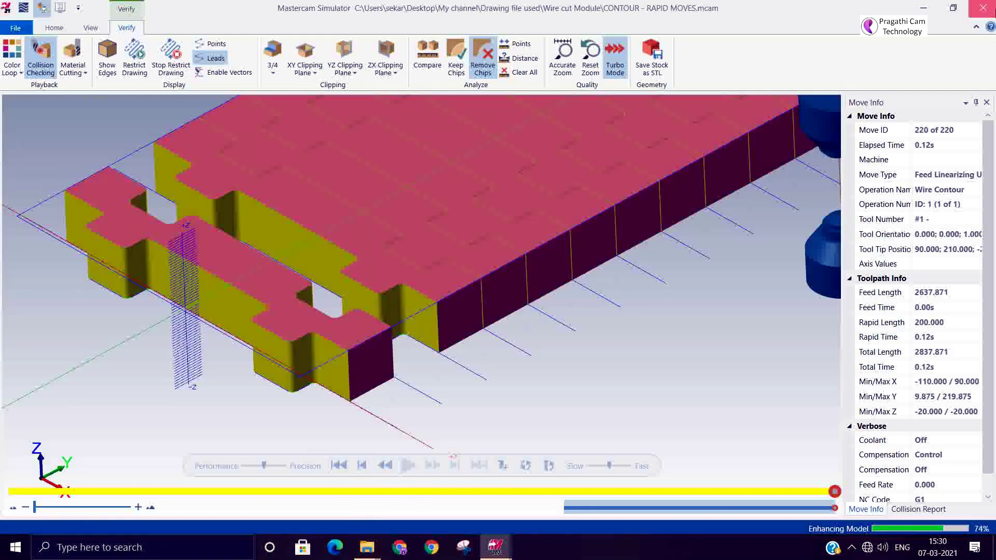
- Close the Simulator, save the contour file, and open PROJECT - GEAR.mcam
{"action": "left_click", "coordinate": [983, 7]}
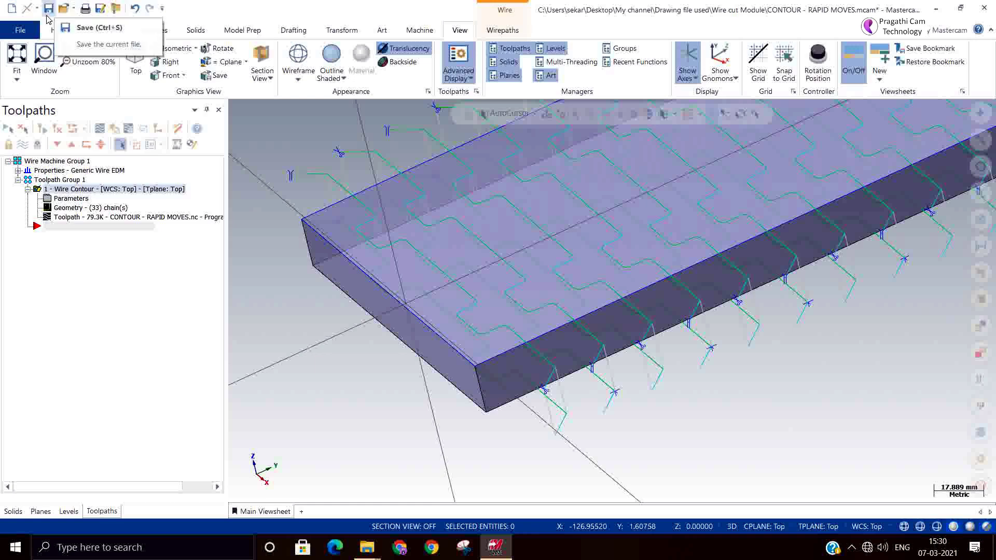
{"action": "left_click", "coordinate": [49, 13]}
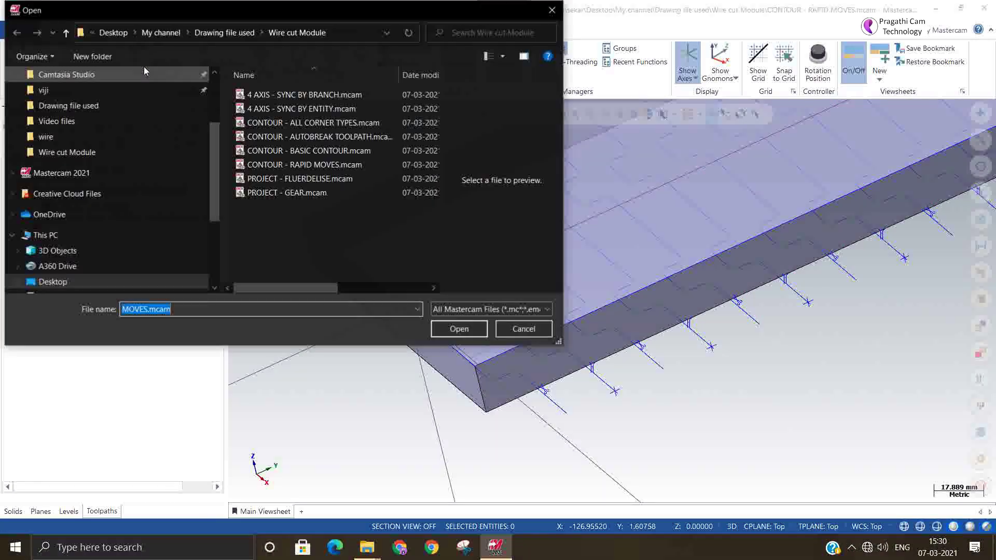
{"action": "left_click", "coordinate": [300, 193]}
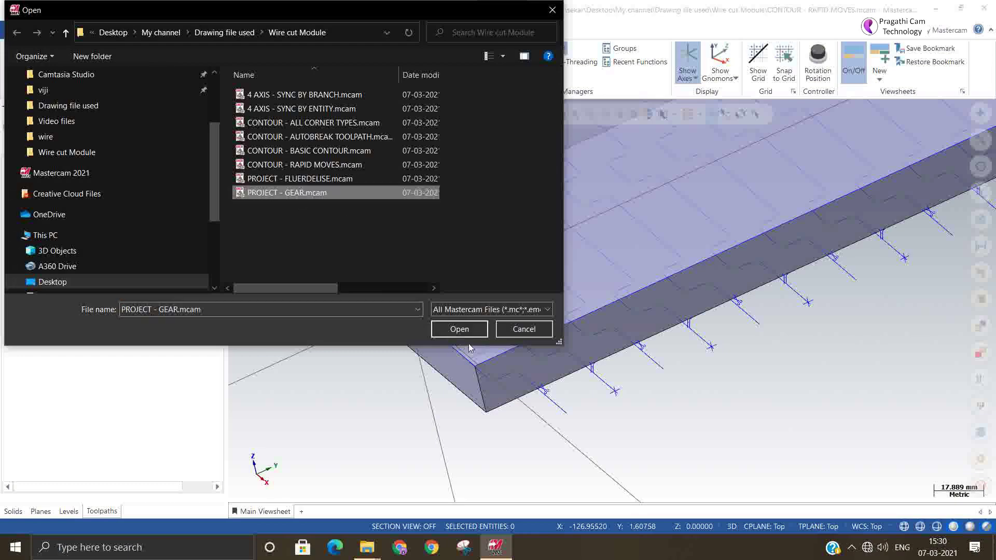
{"action": "left_click", "coordinate": [463, 330]}
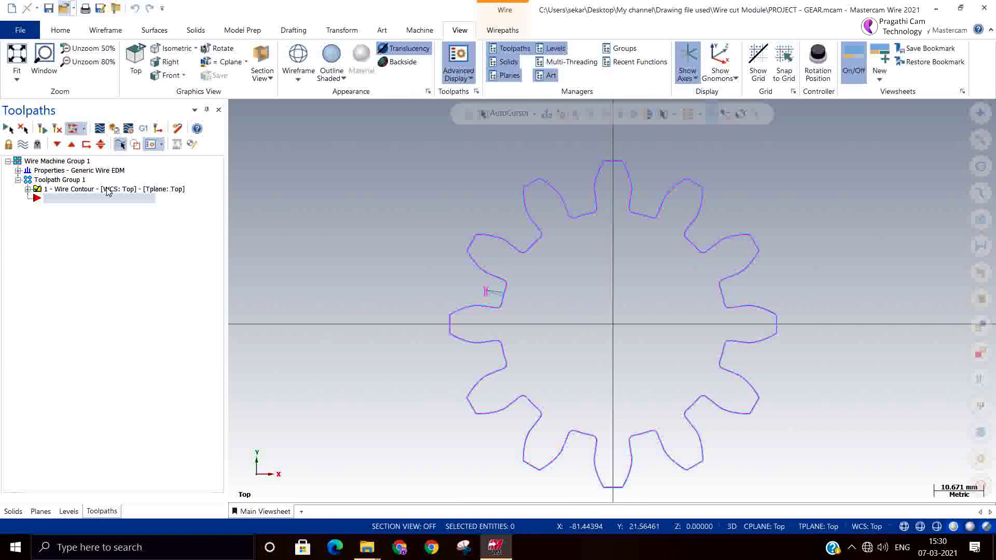
- Delete the gear's existing wire contour operation and view the gear from the Right
{"action": "left_click", "coordinate": [69, 181]}
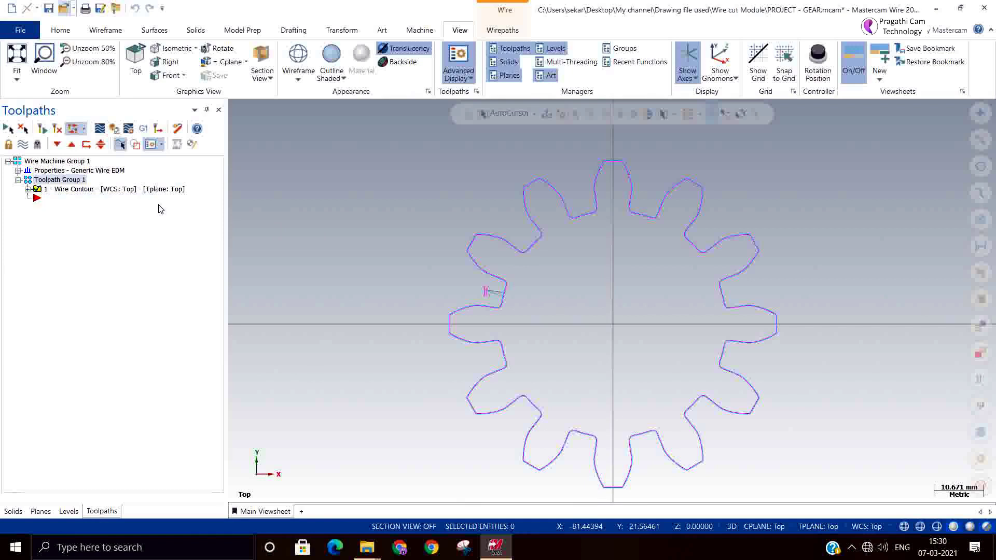
{"action": "key", "text": "Delete"}
{"action": "left_click", "coordinate": [527, 327]}
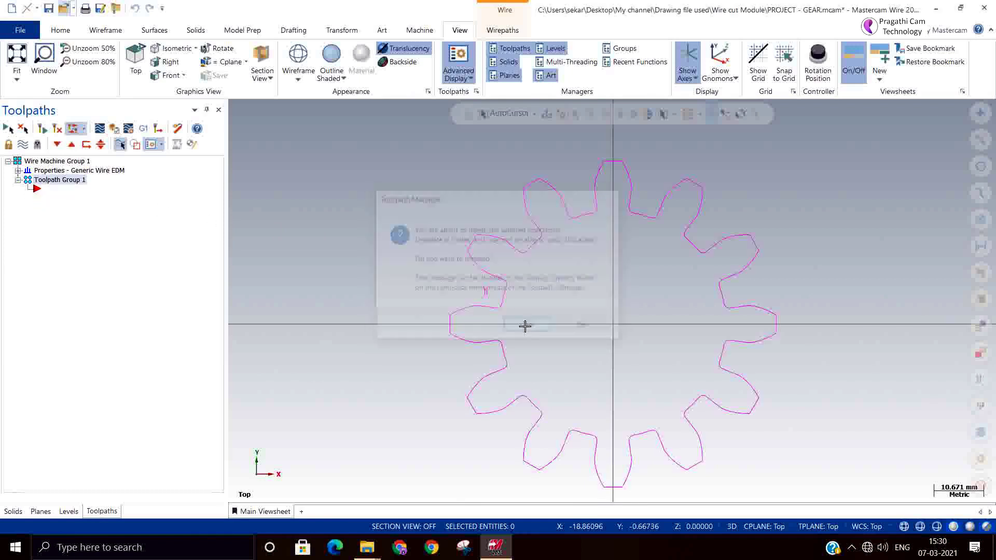
{"action": "right_click", "coordinate": [381, 246]}
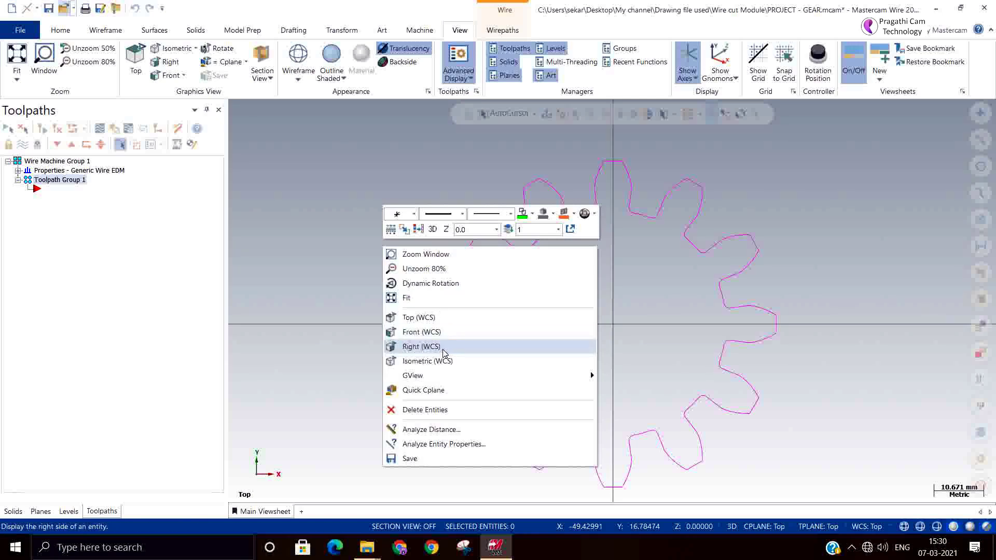
{"action": "left_click", "coordinate": [444, 347]}
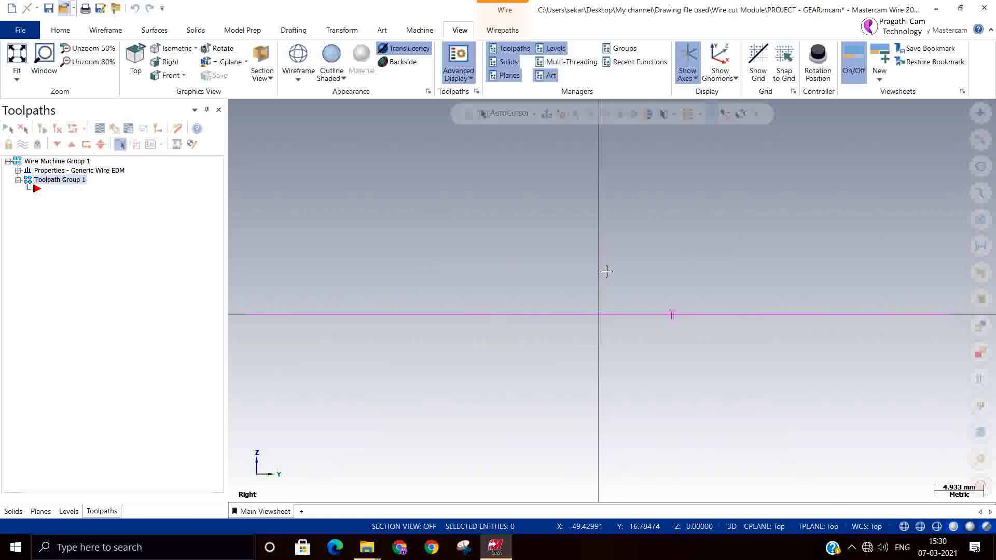
- Switch the gear to isometric view and start a new Wire Contour toolpath
{"action": "right_click", "coordinate": [718, 253]}
{"action": "left_click", "coordinate": [752, 369]}
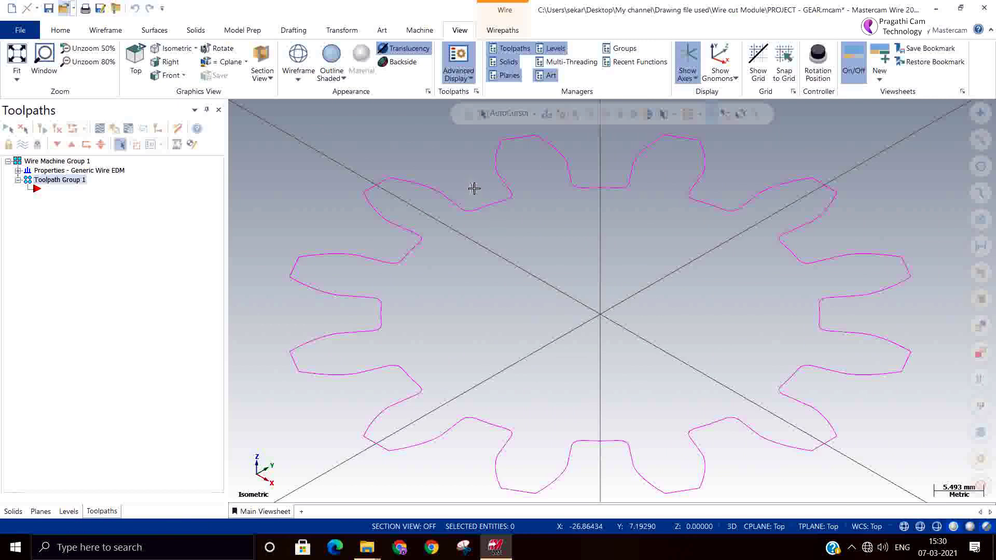
{"action": "scroll", "coordinate": [547, 320], "scroll_direction": "down", "scroll_amount": 1}
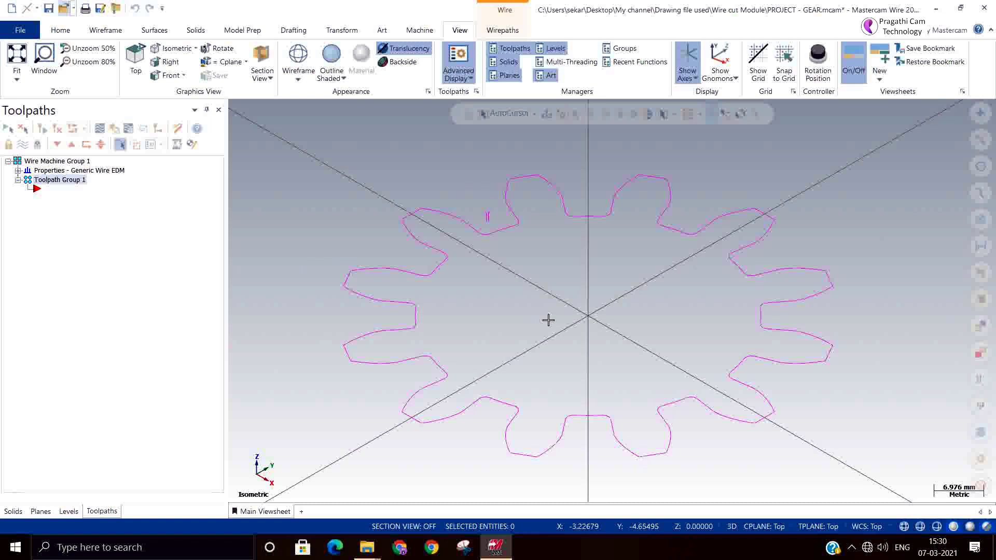
{"action": "right_click", "coordinate": [66, 225]}
{"action": "mouse_move", "coordinate": [110, 243]}
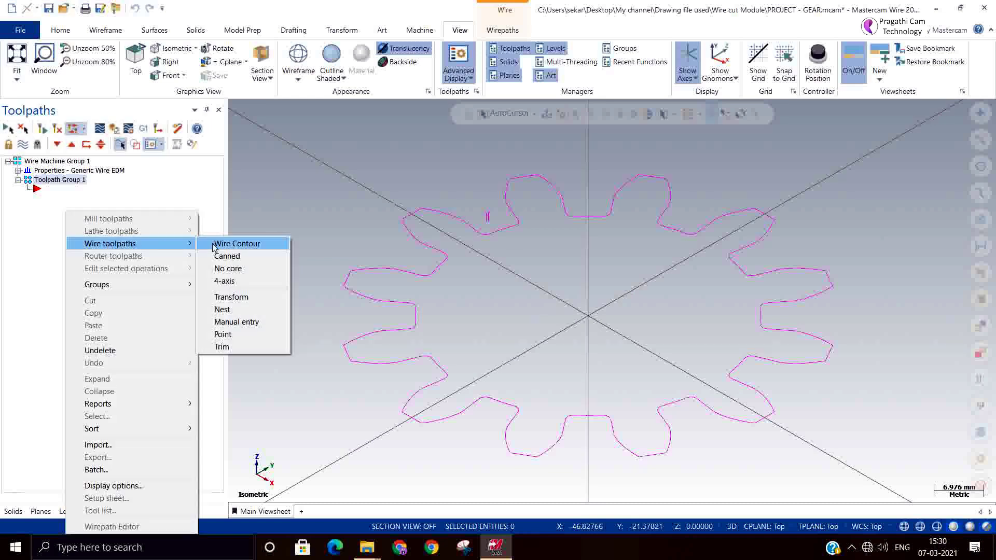
{"action": "left_click", "coordinate": [218, 248]}
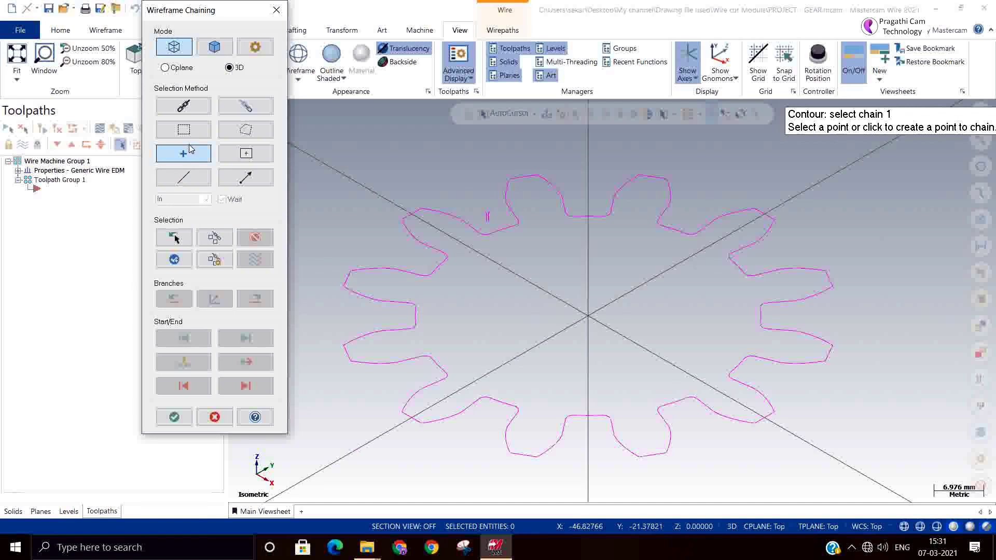
- Pick the thread point at the gear's upper left, then chain the whole gear outline
{"action": "left_click", "coordinate": [489, 219]}
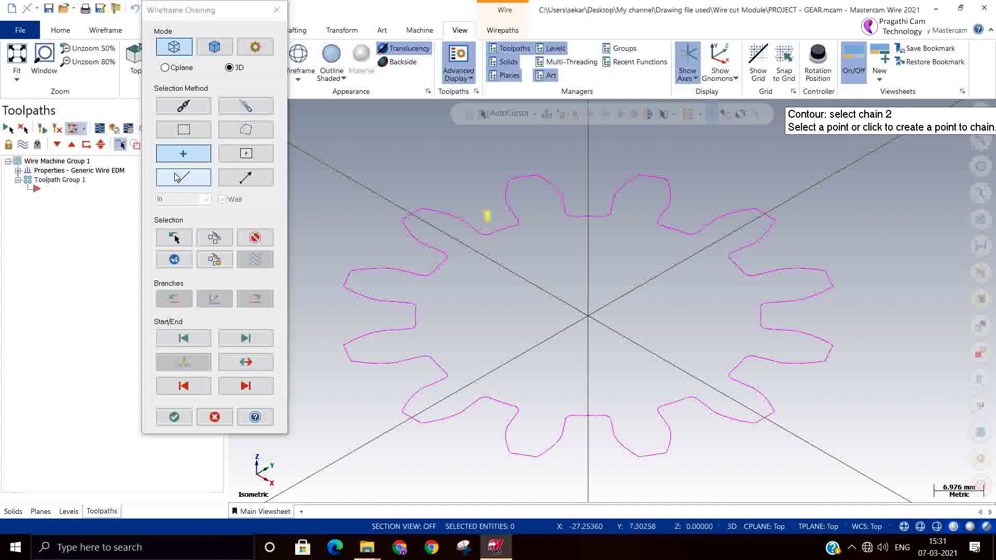
{"action": "left_click", "coordinate": [183, 106]}
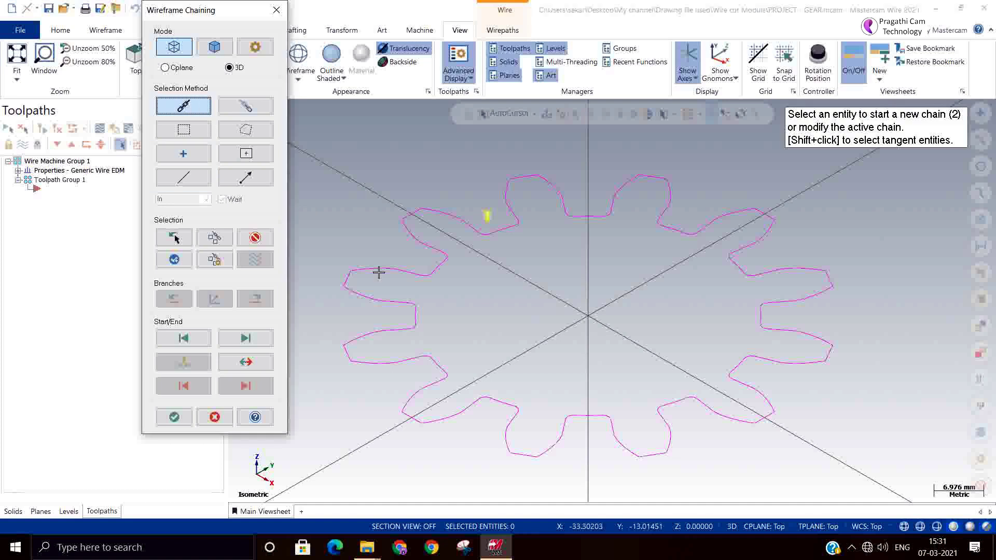
{"action": "left_click", "coordinate": [506, 229]}
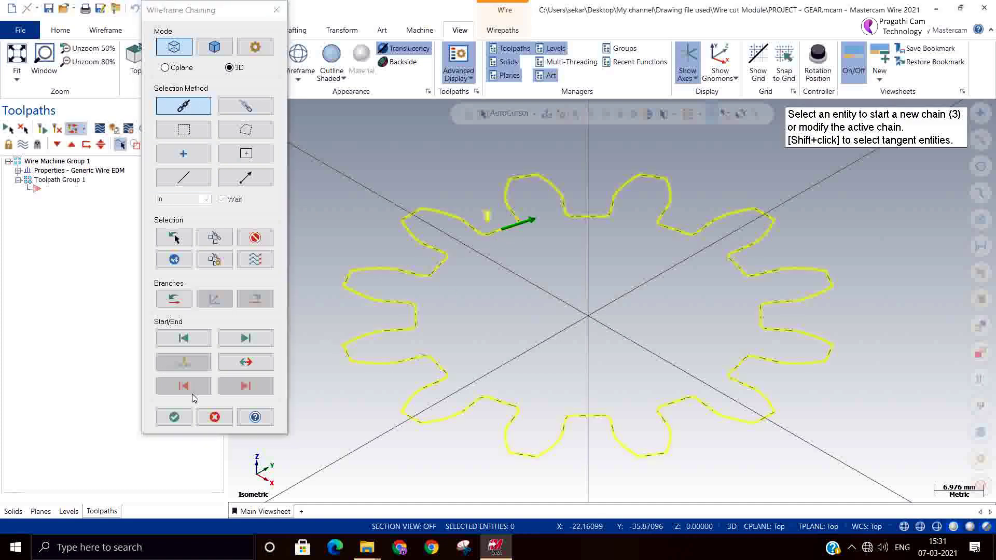
{"action": "left_click", "coordinate": [174, 418]}
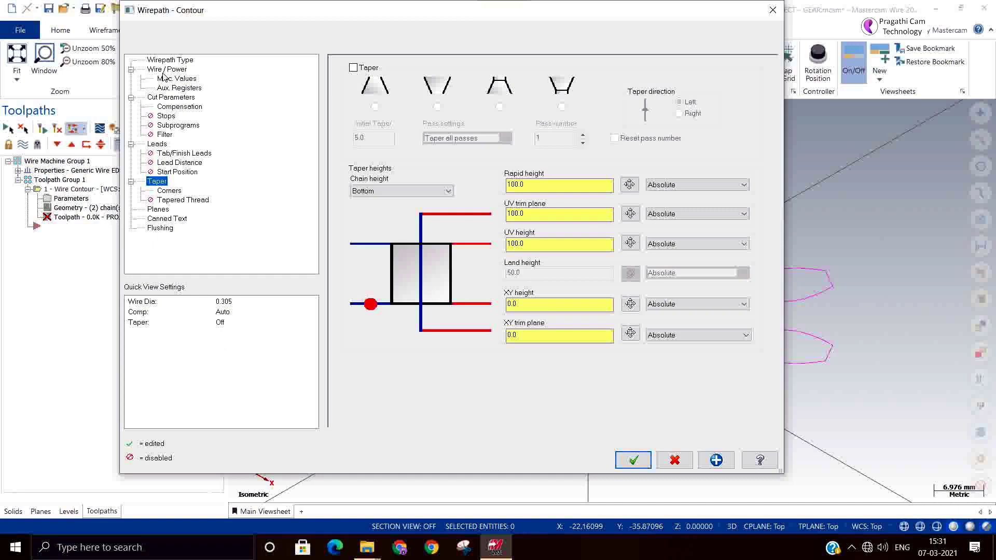
- Set the wire diameter to 0.25 on the Wire/Power page
{"action": "left_click", "coordinate": [160, 72]}
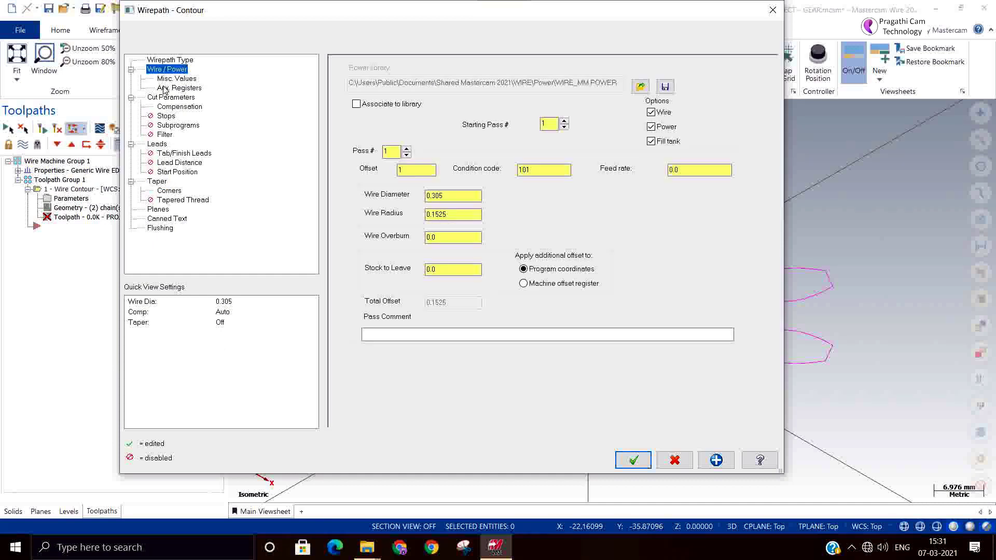
{"action": "double_click", "coordinate": [438, 194]}
{"action": "type", "text": "0"}
{"action": "key", "text": "Return"}
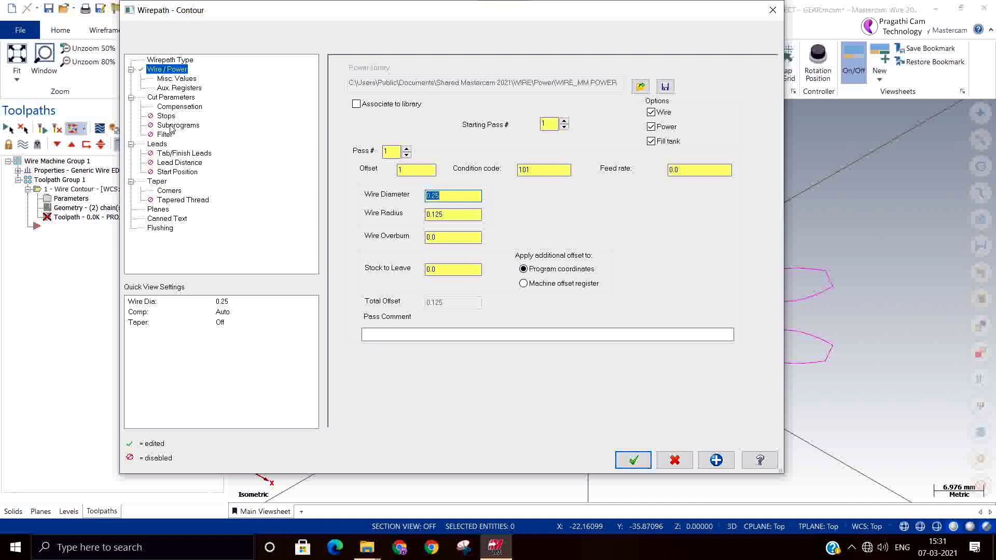
- Set taper heights XY -20, UV 0, UV trim 2, XY trim -22, then accept
{"action": "left_click", "coordinate": [158, 144]}
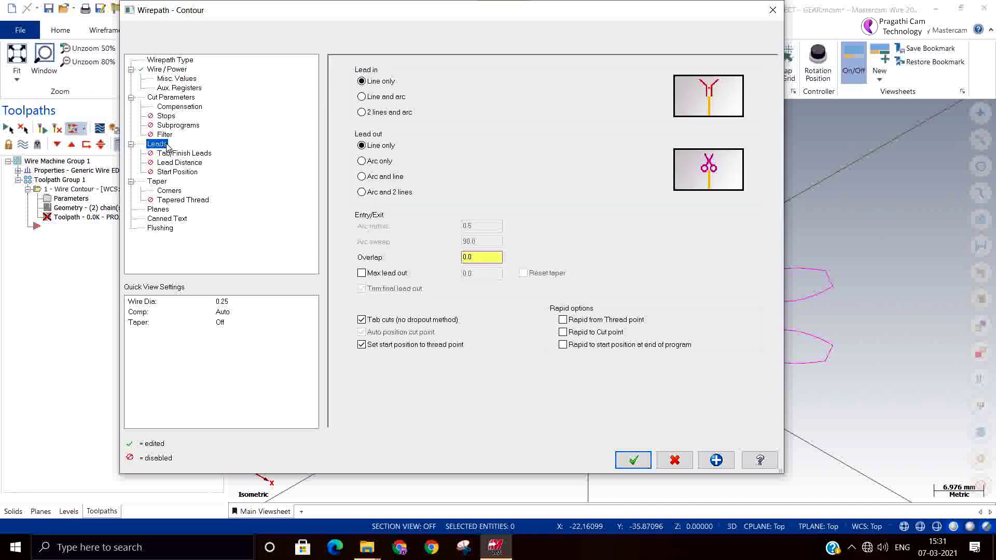
{"action": "left_click", "coordinate": [160, 182]}
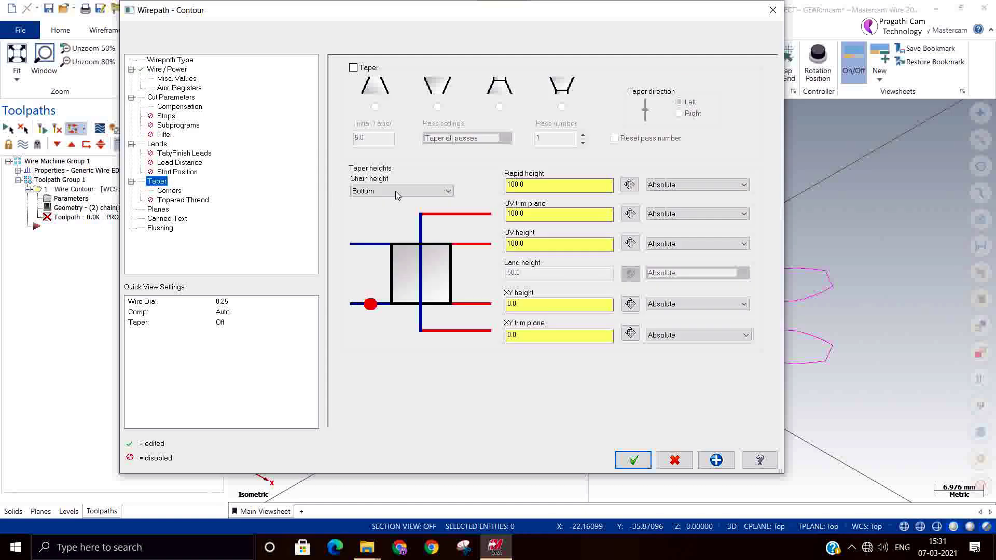
{"action": "double_click", "coordinate": [527, 304]}
{"action": "type", "text": "-20"}
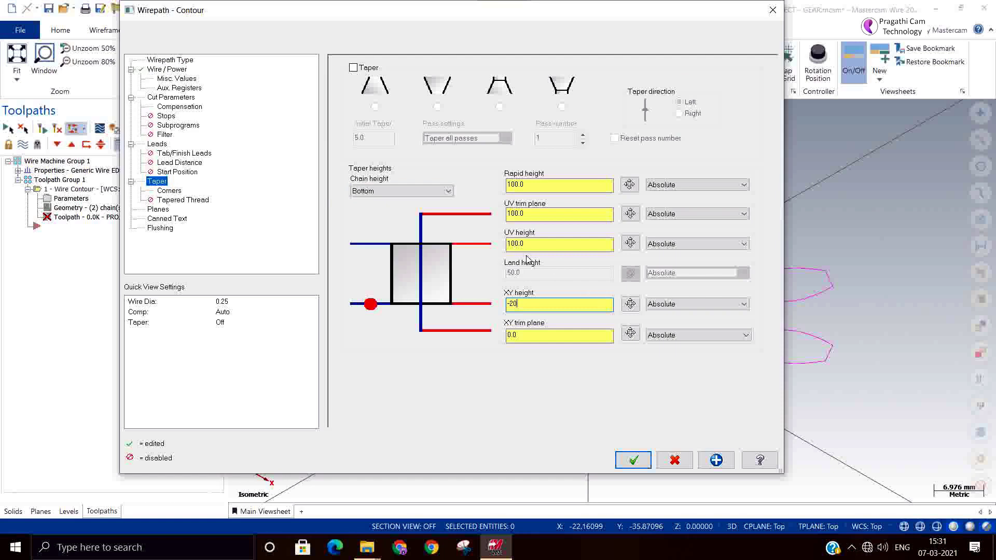
{"action": "double_click", "coordinate": [527, 244]}
{"action": "type", "text": "0"}
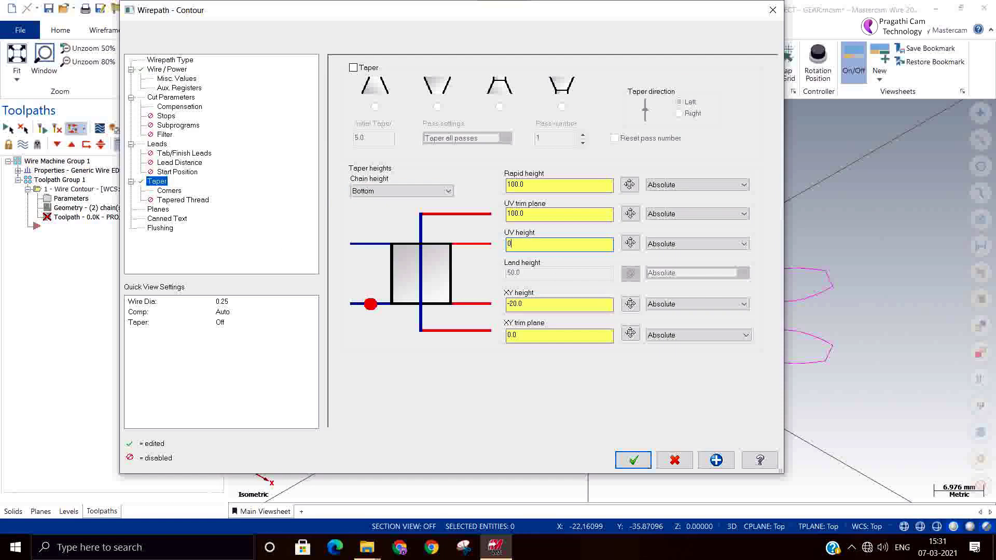
{"action": "double_click", "coordinate": [535, 215]}
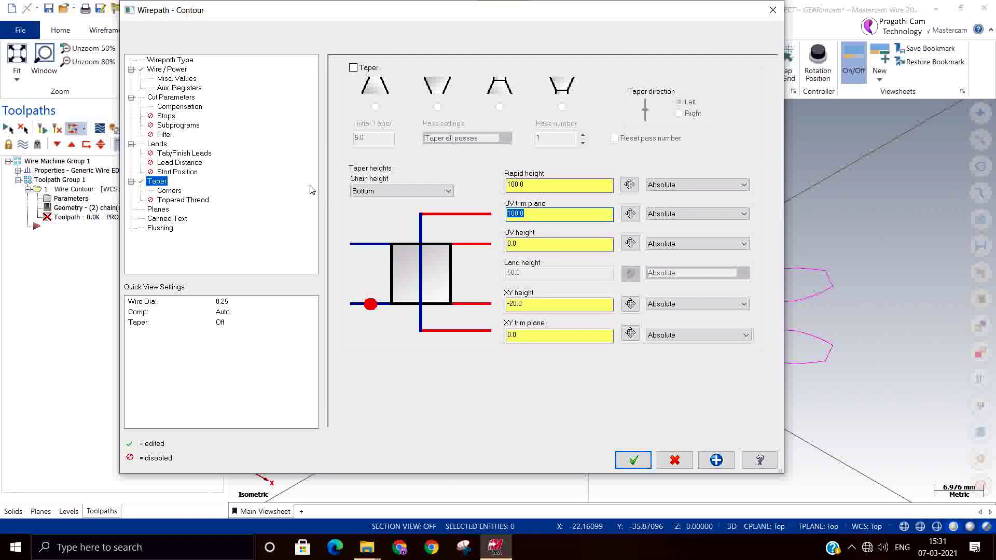
{"action": "type", "text": "2"}
{"action": "double_click", "coordinate": [536, 334]}
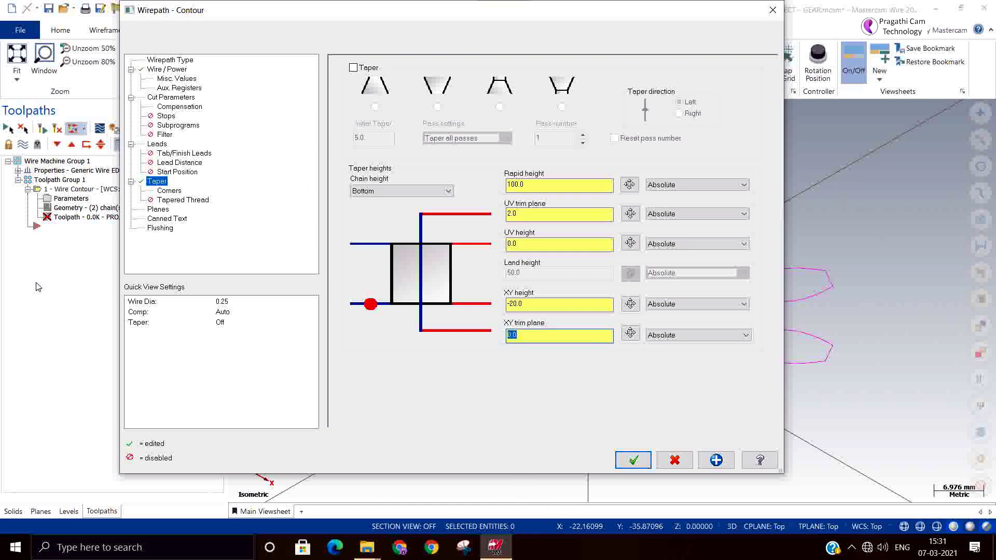
{"action": "type", "text": "-22"}
{"action": "left_click", "coordinate": [625, 464]}
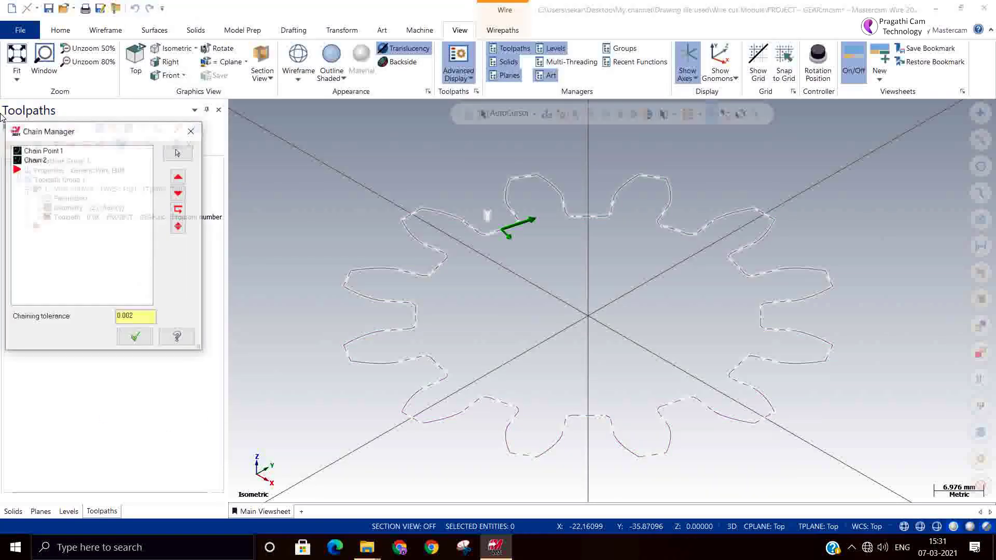
- Accept the chains to generate the gear toolpath, then open the machine group's Stock setup
{"action": "left_click", "coordinate": [135, 337]}
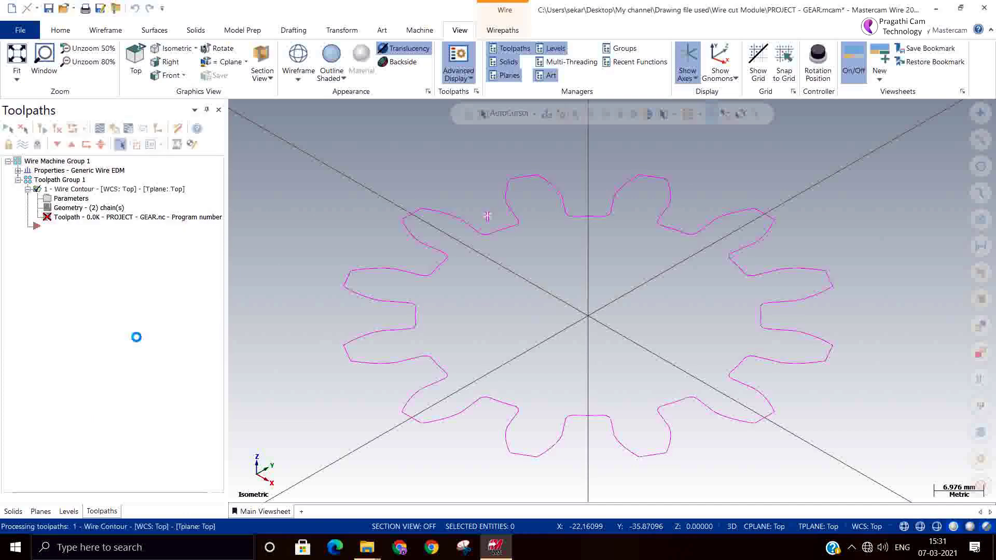
{"action": "scroll", "coordinate": [426, 287], "scroll_direction": "down", "scroll_amount": 2}
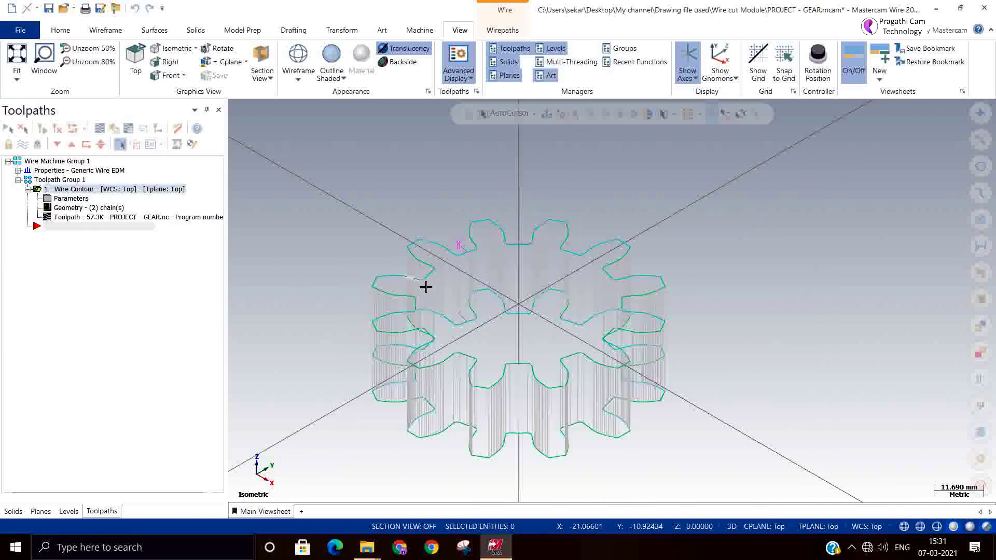
{"action": "mouse_move", "coordinate": [856, 438]}
{"action": "middle_mouse_down"}
{"action": "mouse_move", "coordinate": [838, 398]}
{"action": "mouse_move", "coordinate": [863, 454]}
{"action": "middle_mouse_up"}
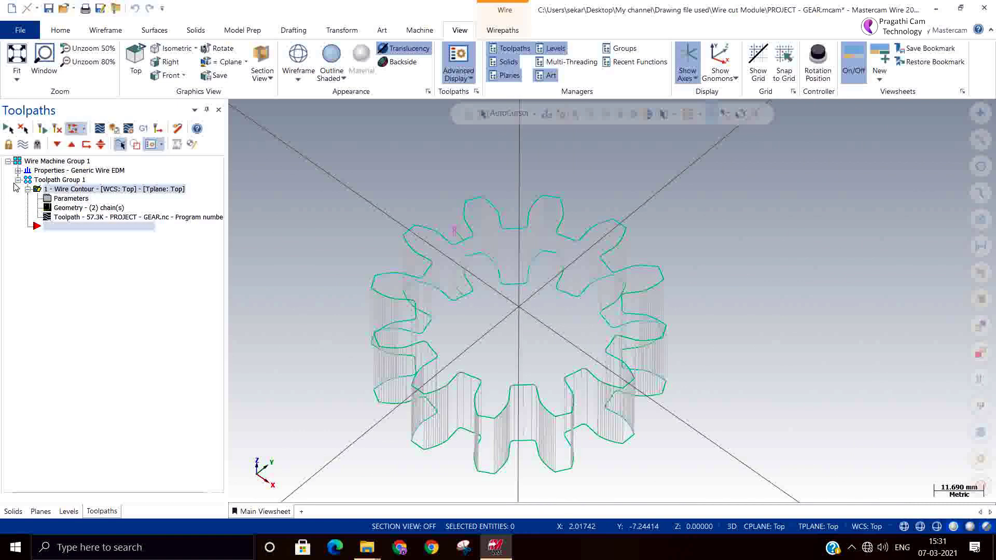
{"action": "left_click", "coordinate": [18, 170]}
{"action": "left_click", "coordinate": [40, 201]}
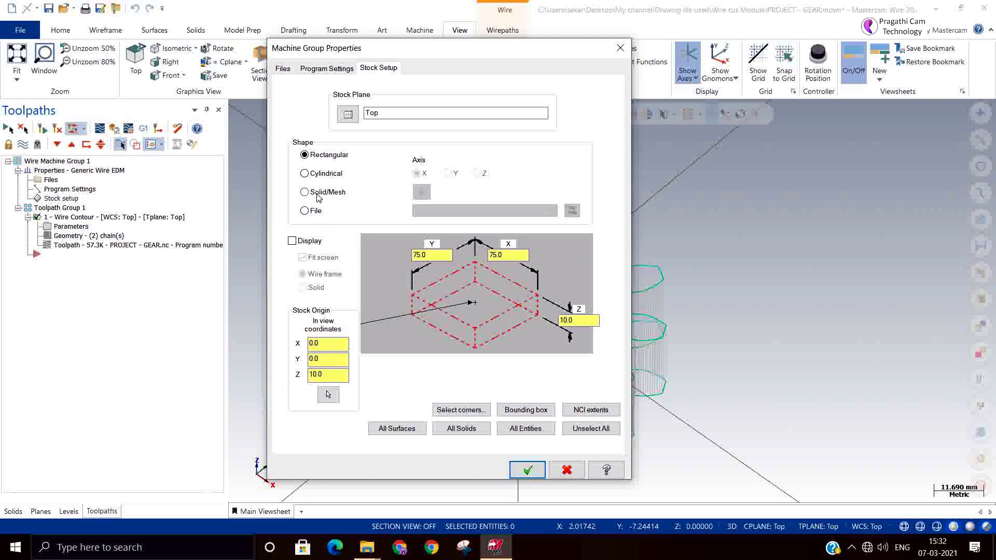
- Make the stock a Z-axis cylinder bounding all gear geometry, with radius 40
{"action": "left_click", "coordinate": [306, 174]}
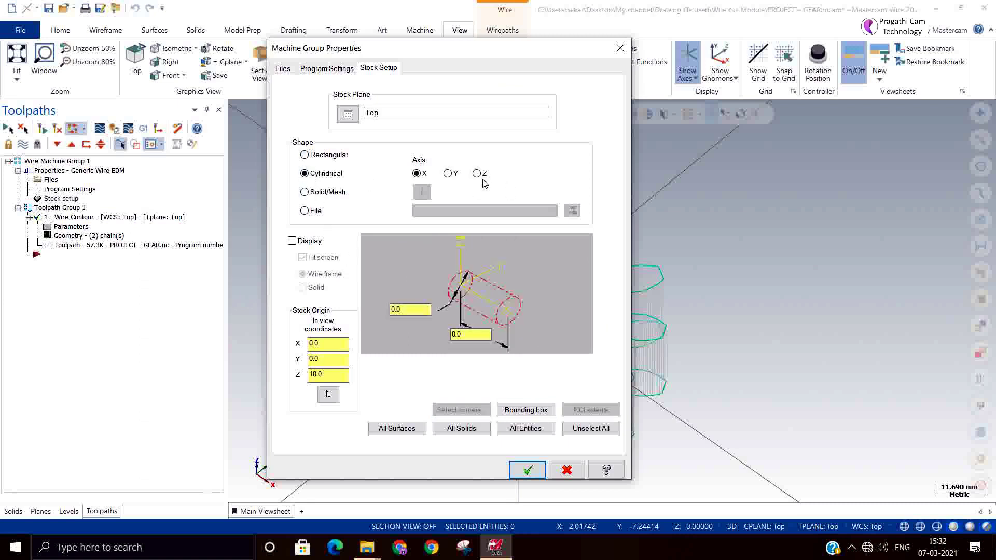
{"action": "left_click", "coordinate": [478, 174]}
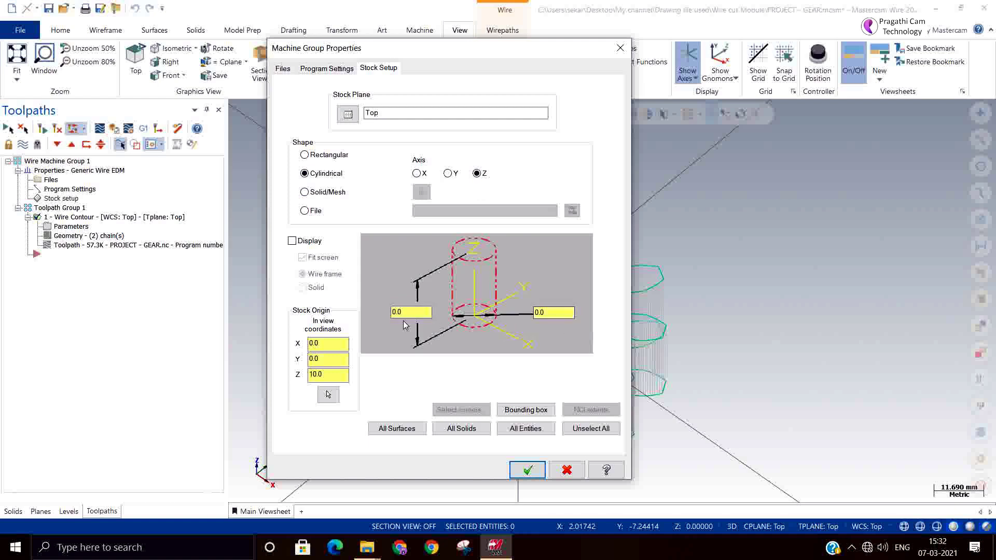
{"action": "left_click", "coordinate": [526, 410]}
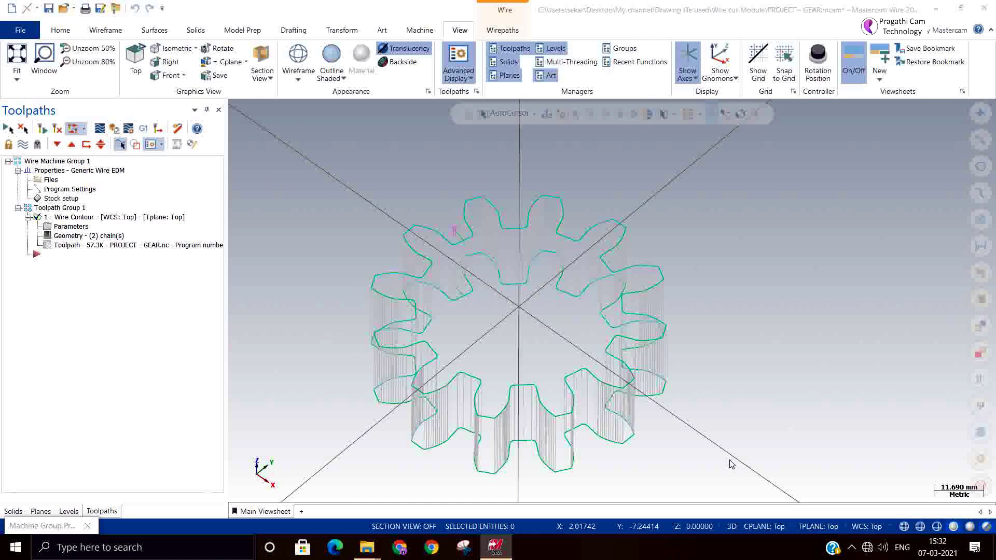
{"action": "key", "text": "ctrl+a"}
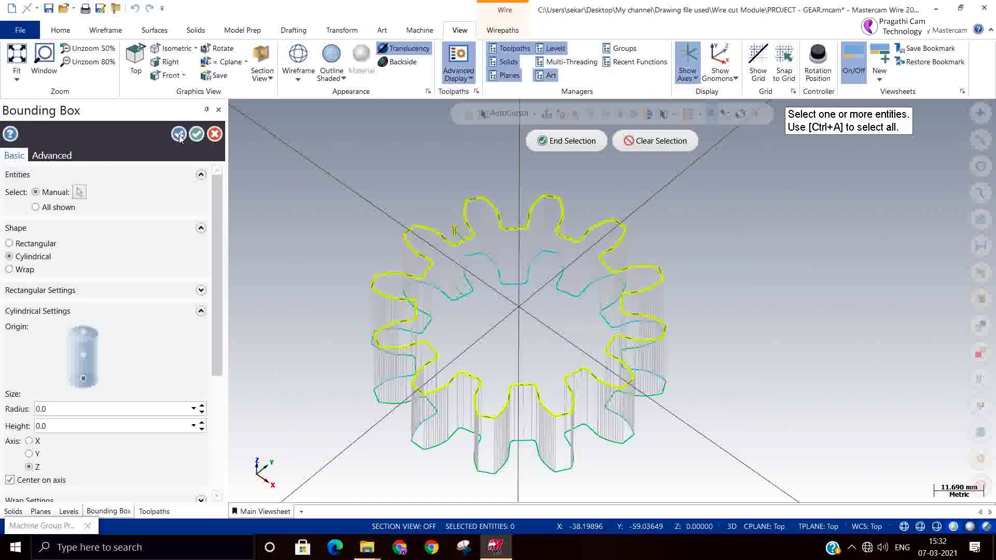
{"action": "left_click", "coordinate": [550, 141]}
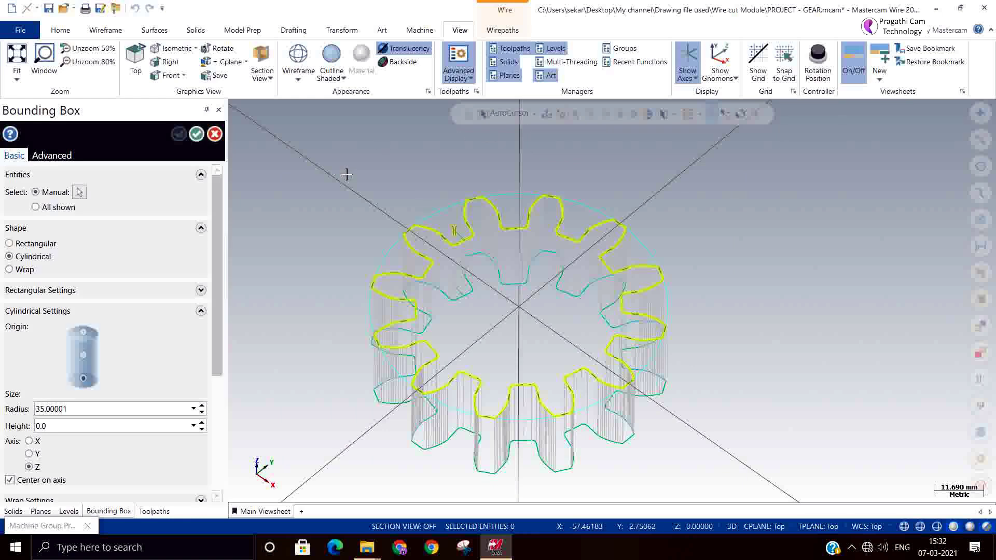
{"action": "left_click", "coordinate": [80, 411]}
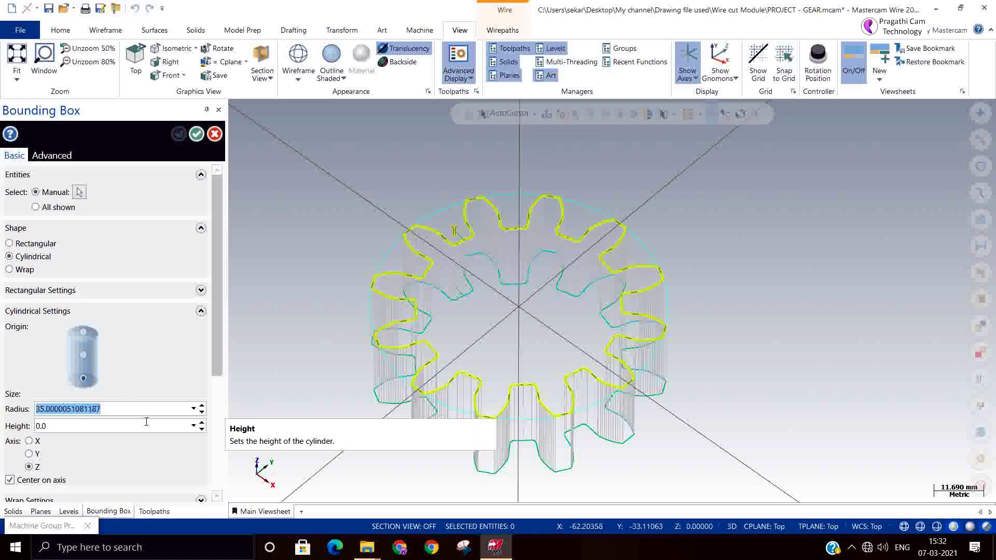
{"action": "type", "text": "4"}
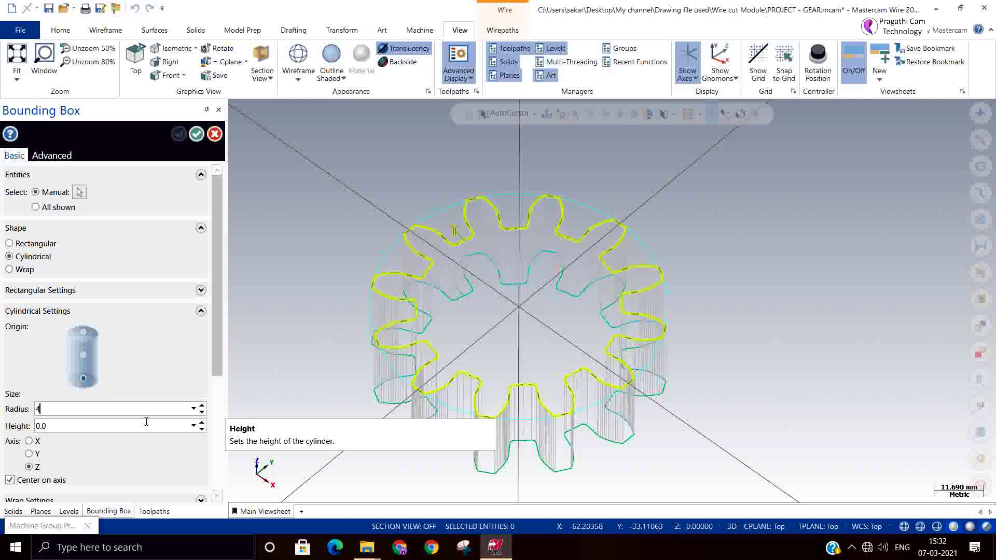
{"action": "type", "text": "0"}
{"action": "key", "text": "Return"}
{"action": "left_click", "coordinate": [196, 134]}
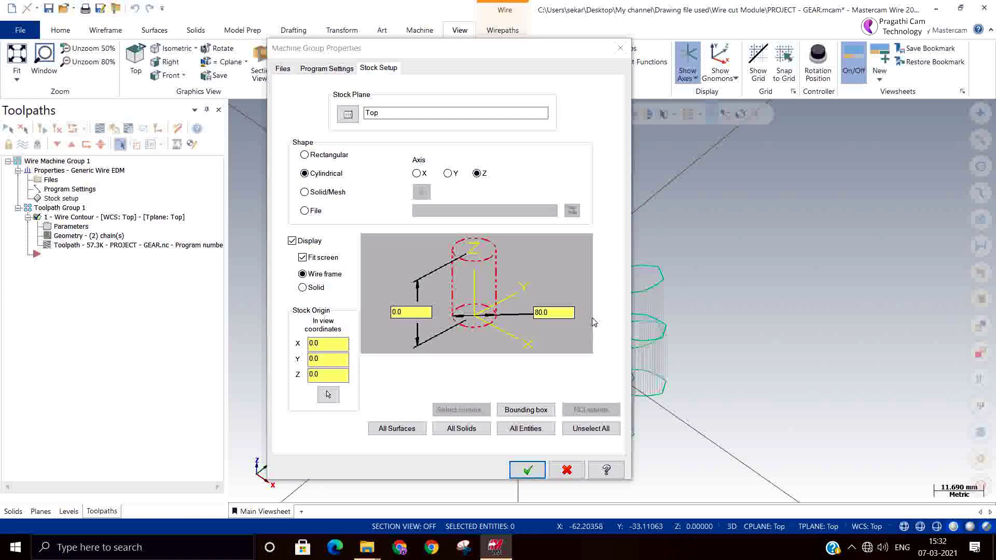
- Set the stock height to 20 and origin Z to -20, then confirm
{"action": "left_click_drag", "start_coordinate": [572, 312], "coordinate": [539, 312]}
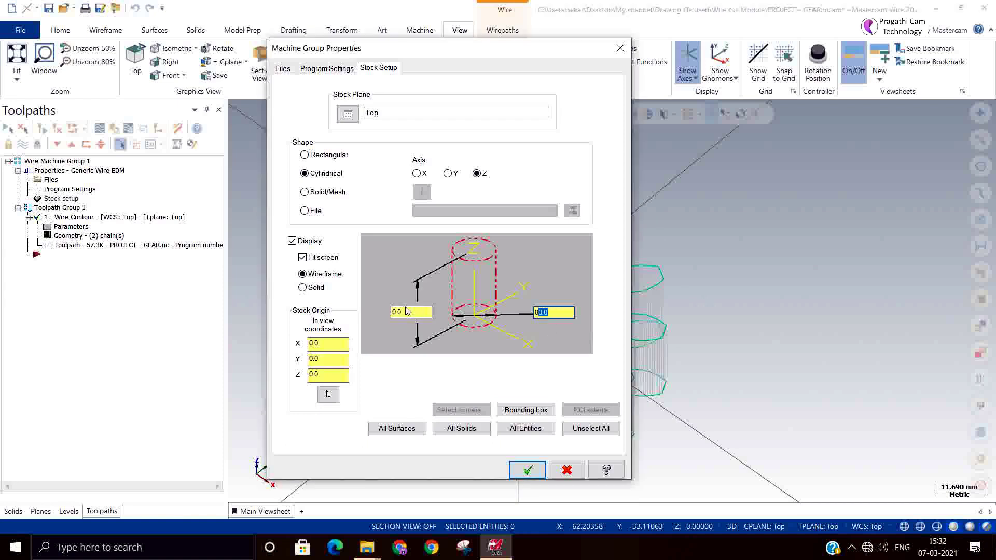
{"action": "left_click_drag", "start_coordinate": [410, 312], "coordinate": [393, 312]}
{"action": "type", "text": "20"}
{"action": "key", "text": "Tab"}
{"action": "type", "text": "-20"}
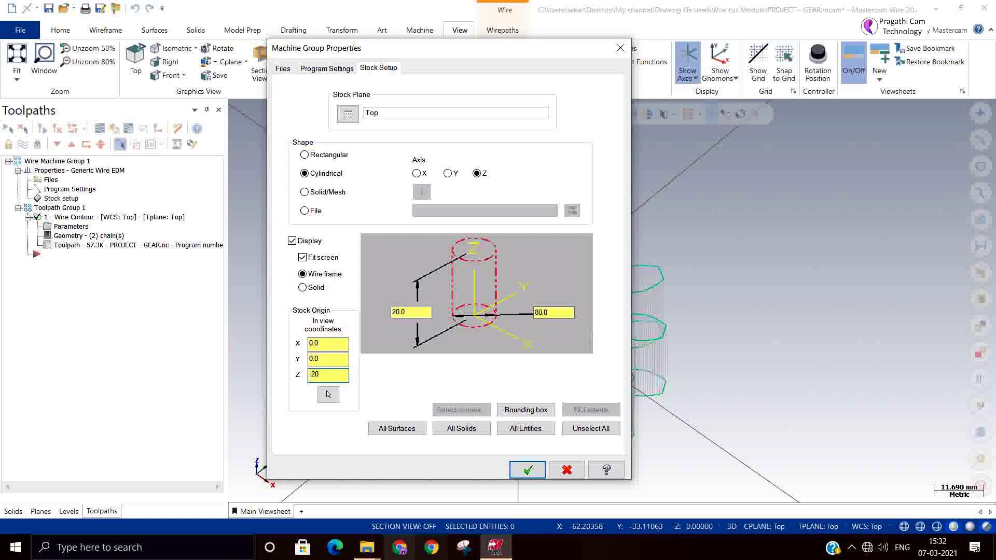
{"action": "left_click", "coordinate": [529, 472]}
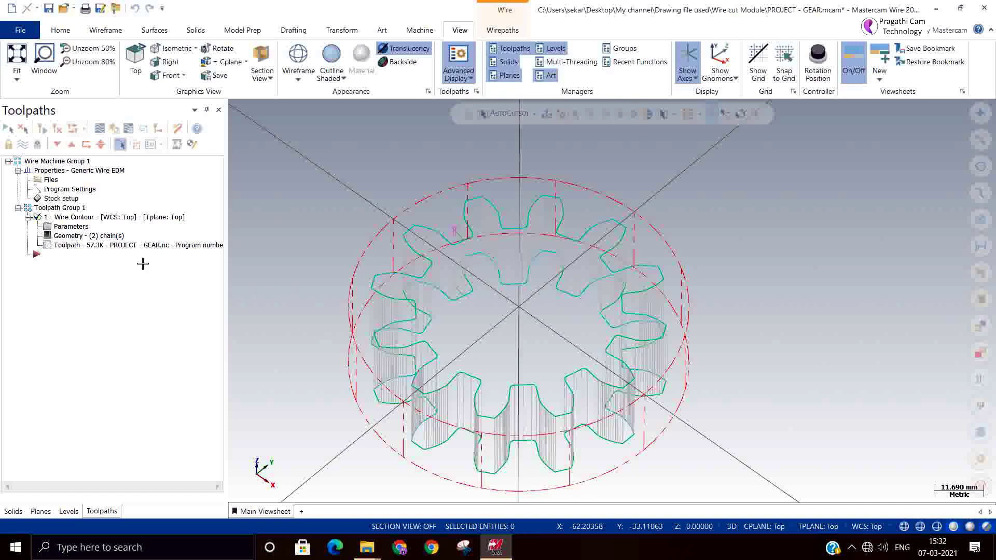
{"action": "mouse_move", "coordinate": [329, 221]}
{"action": "middle_mouse_down"}
{"action": "mouse_move", "coordinate": [317, 289]}
{"action": "mouse_move", "coordinate": [314, 245]}
{"action": "mouse_move", "coordinate": [462, 251]}
{"action": "middle_mouse_up"}
{"action": "scroll", "coordinate": [462, 252], "scroll_direction": "up", "scroll_amount": 1}
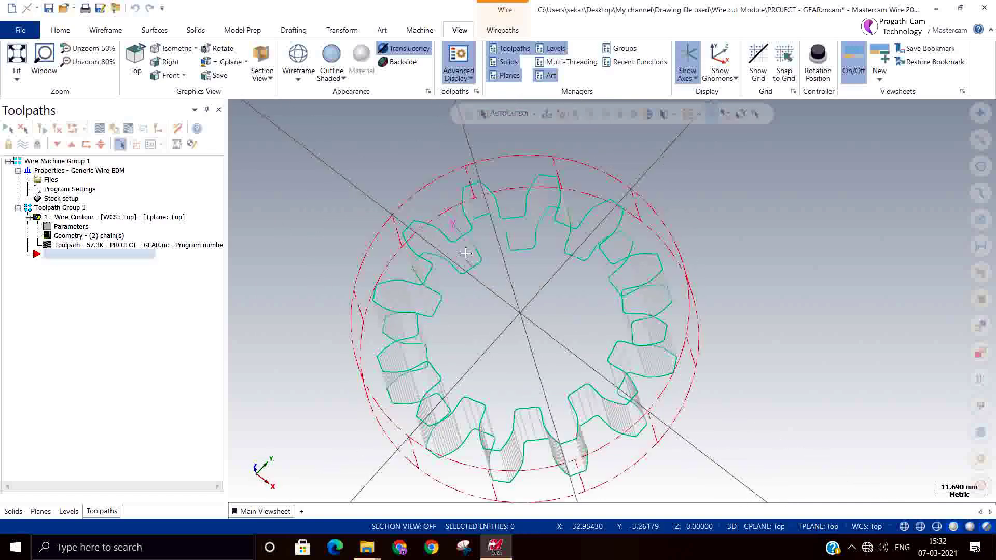
{"action": "scroll", "coordinate": [443, 220], "scroll_direction": "up", "scroll_amount": 1}
{"action": "scroll", "coordinate": [443, 220], "scroll_direction": "up", "scroll_amount": 1}
{"action": "scroll", "coordinate": [442, 221], "scroll_direction": "up", "scroll_amount": 1}
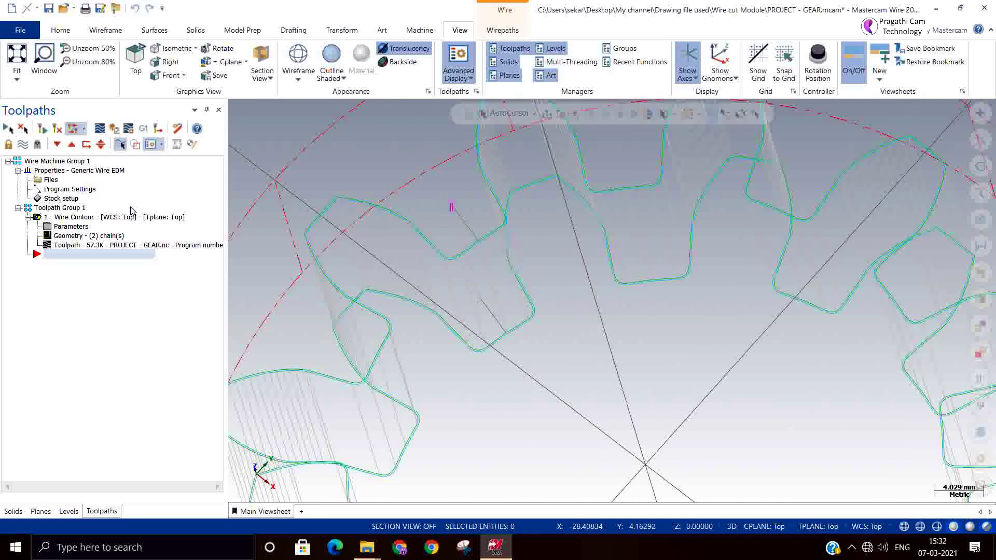
{"action": "mouse_move", "coordinate": [441, 316]}
{"action": "middle_mouse_down"}
{"action": "mouse_move", "coordinate": [471, 339]}
{"action": "mouse_move", "coordinate": [449, 314]}
{"action": "mouse_move", "coordinate": [233, 258]}
{"action": "middle_mouse_up"}
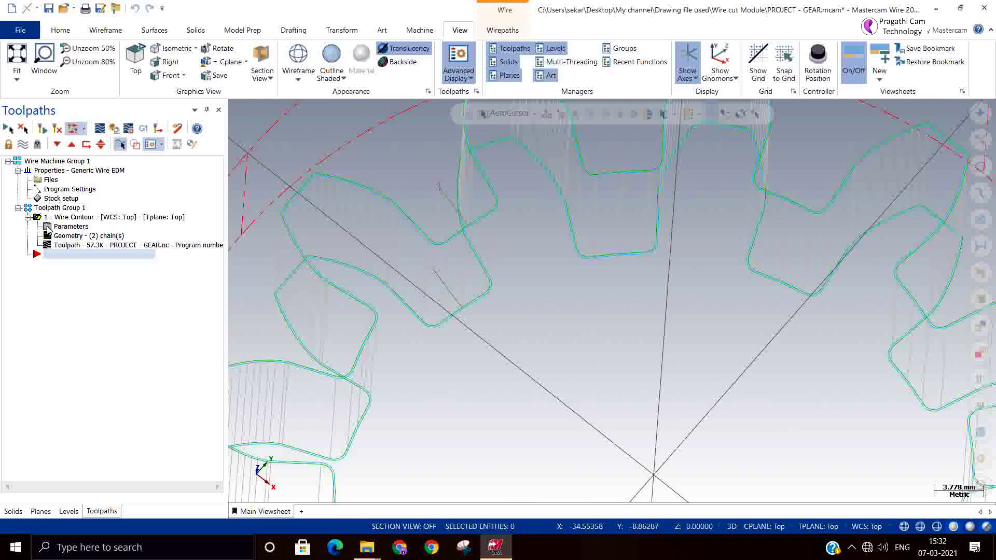
{"action": "scroll", "coordinate": [467, 215], "scroll_direction": "up", "scroll_amount": 2}
{"action": "scroll", "coordinate": [474, 222], "scroll_direction": "up", "scroll_amount": 2}
{"action": "scroll", "coordinate": [470, 241], "scroll_direction": "up", "scroll_amount": 2}
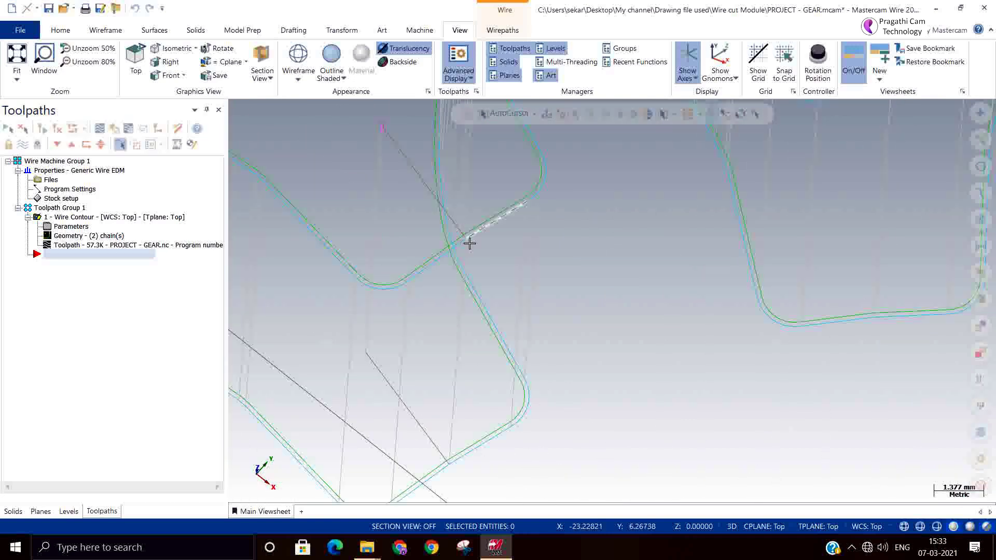
{"action": "scroll", "coordinate": [459, 243], "scroll_direction": "up", "scroll_amount": 1}
{"action": "scroll", "coordinate": [460, 243], "scroll_direction": "down", "scroll_amount": 1}
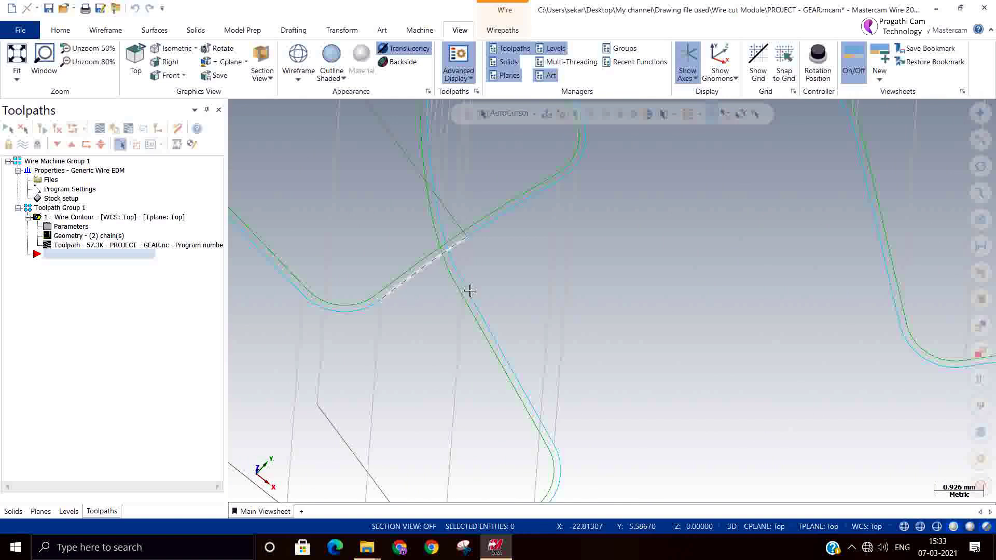
{"action": "scroll", "coordinate": [469, 289], "scroll_direction": "down", "scroll_amount": 1}
{"action": "scroll", "coordinate": [475, 303], "scroll_direction": "down", "scroll_amount": 1}
- Reopen the Parameters of operation 1 - Wire Contour
{"action": "left_click", "coordinate": [58, 218]}
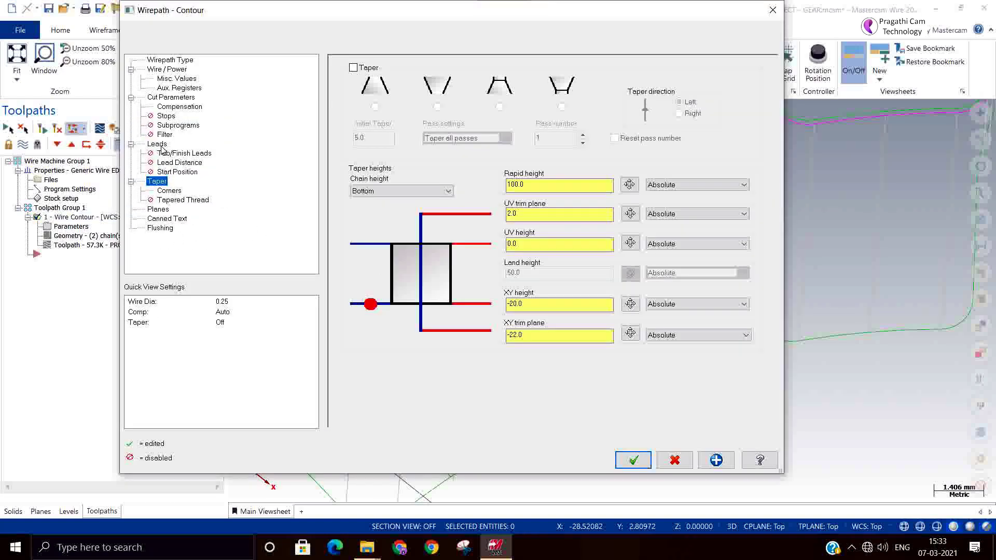
- On the Leads page choose Line and arc lead-in, Arc only lead-out, overlap 1
{"action": "left_click", "coordinate": [158, 145]}
{"action": "left_click", "coordinate": [381, 98]}
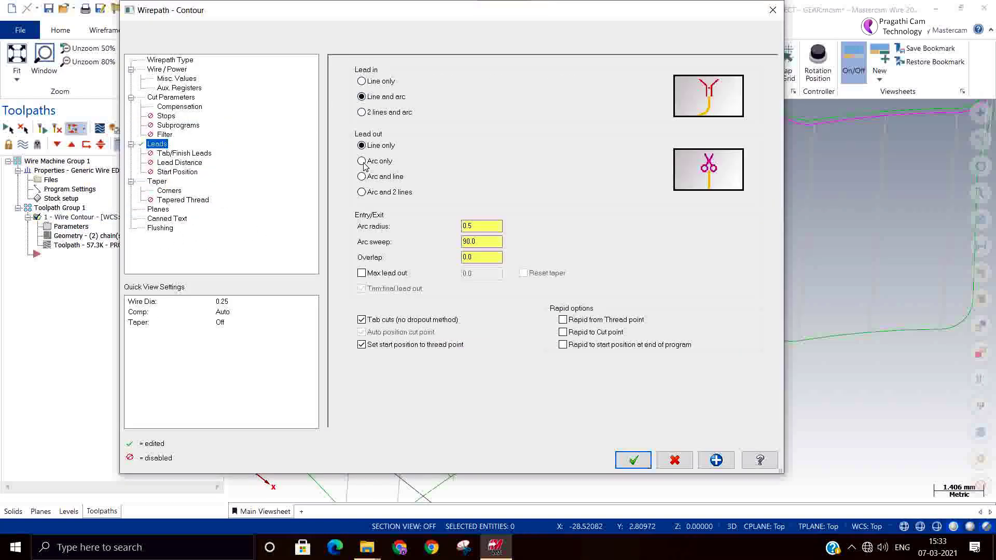
{"action": "left_click", "coordinate": [363, 162]}
{"action": "key", "text": "Tab"}
{"action": "key", "text": "Tab"}
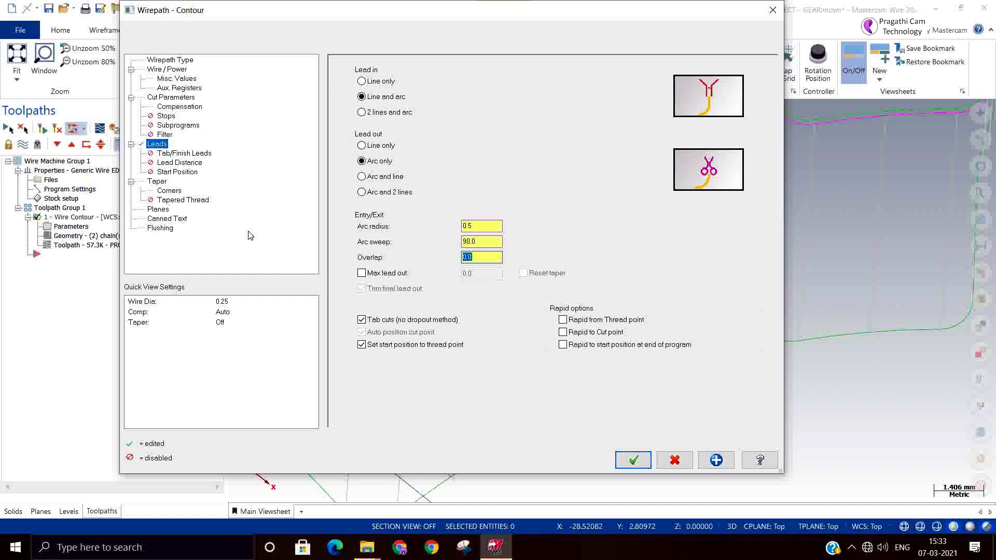
{"action": "left_click", "coordinate": [633, 460]}
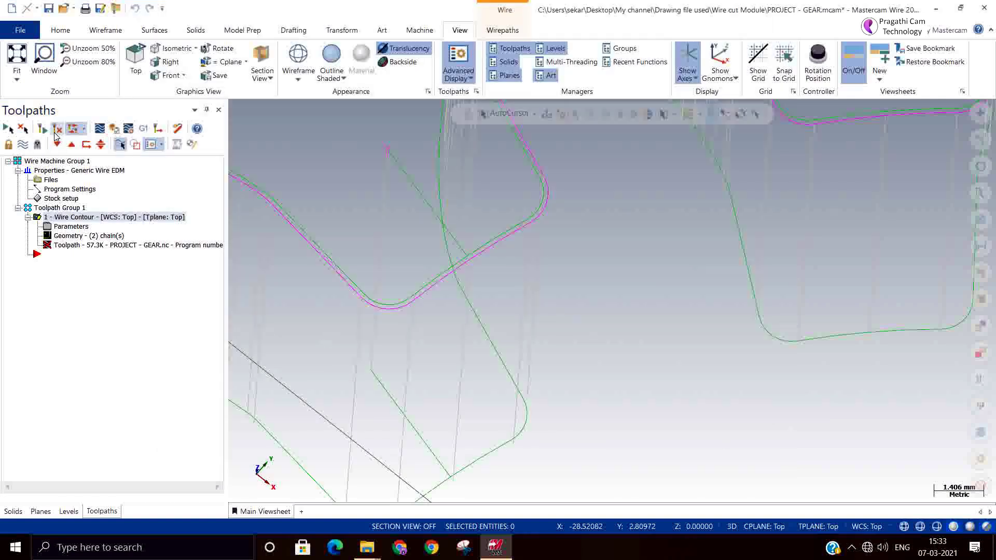
- Regenerate the dirty wire contour, tilt to inspect the wire lines, and launch Verify
{"action": "left_click", "coordinate": [57, 130]}
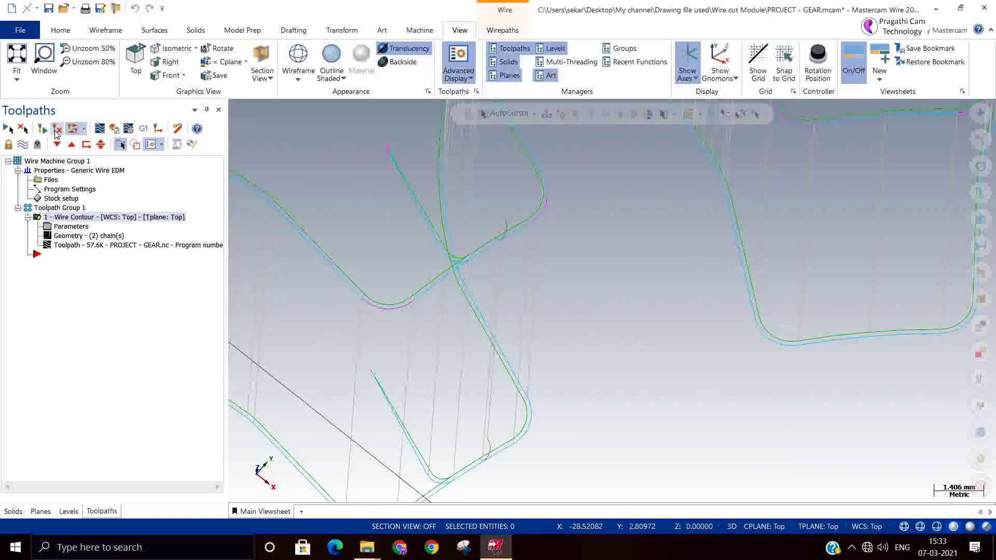
{"action": "scroll", "coordinate": [467, 345], "scroll_direction": "down", "scroll_amount": 2}
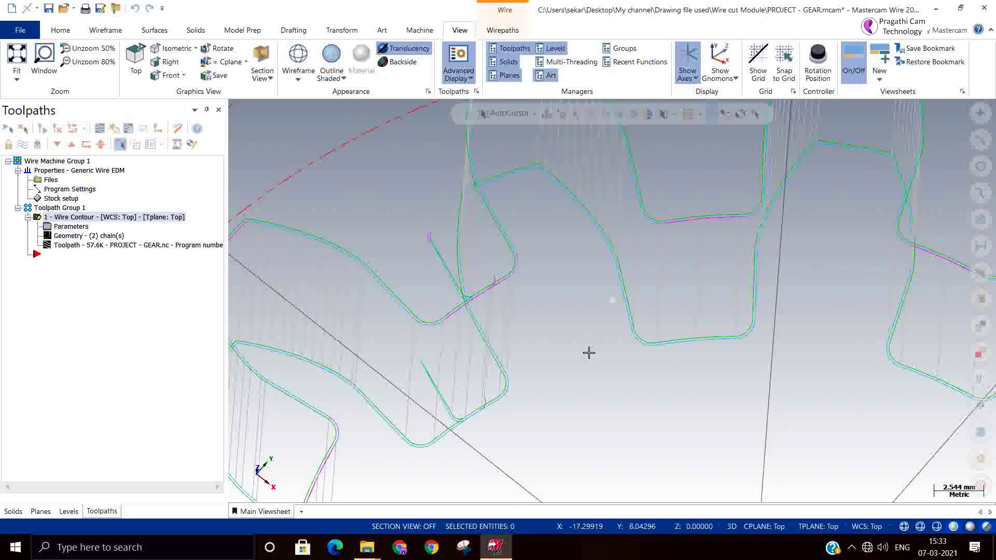
{"action": "scroll", "coordinate": [589, 354], "scroll_direction": "down", "scroll_amount": 2}
{"action": "mouse_move", "coordinate": [588, 364]}
{"action": "middle_mouse_down"}
{"action": "mouse_move", "coordinate": [584, 347]}
{"action": "mouse_move", "coordinate": [467, 311]}
{"action": "middle_mouse_up"}
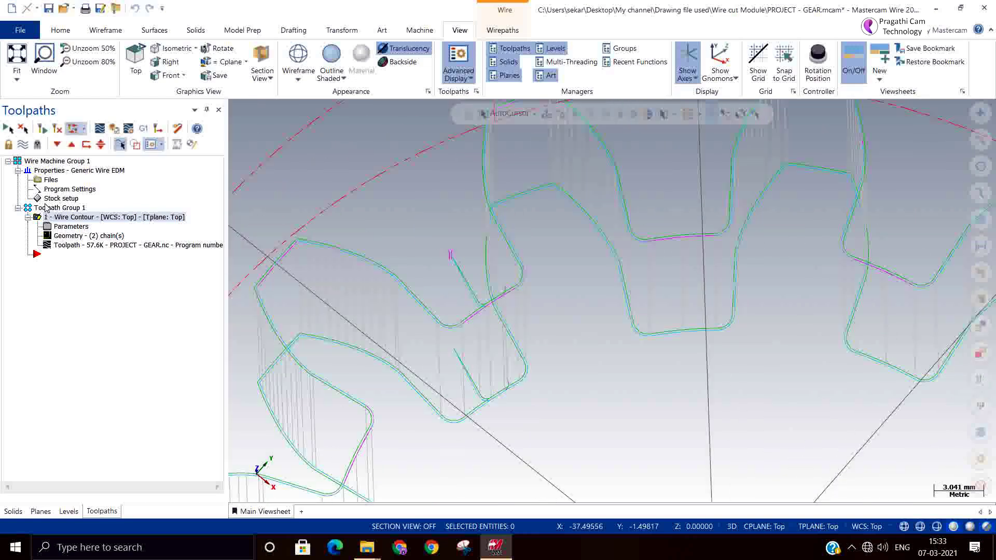
{"action": "left_click", "coordinate": [113, 129]}
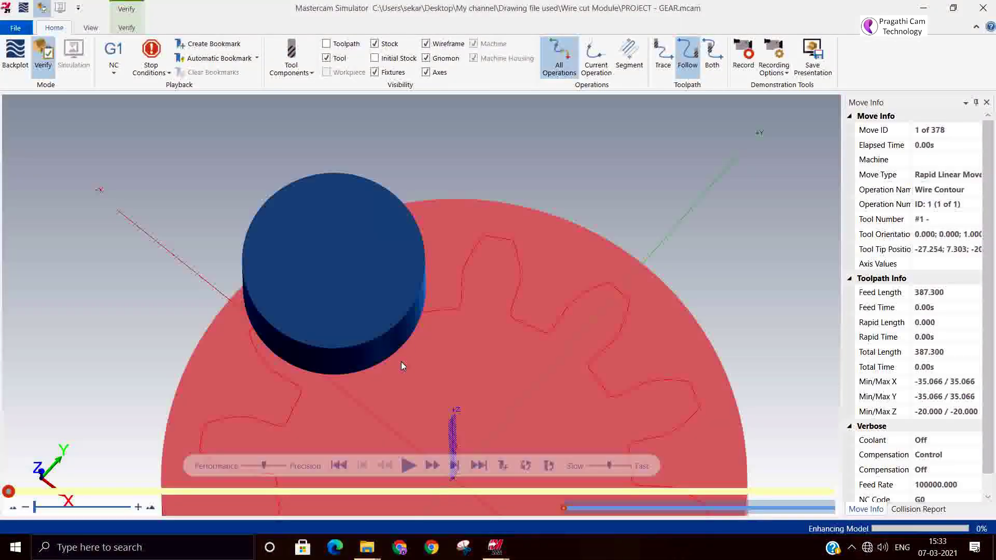
- Play the full wire cut simulation, then remove chips to reveal the gear
{"action": "middle_click_drag", "start_coordinate": [401, 366], "coordinate": [406, 328]}
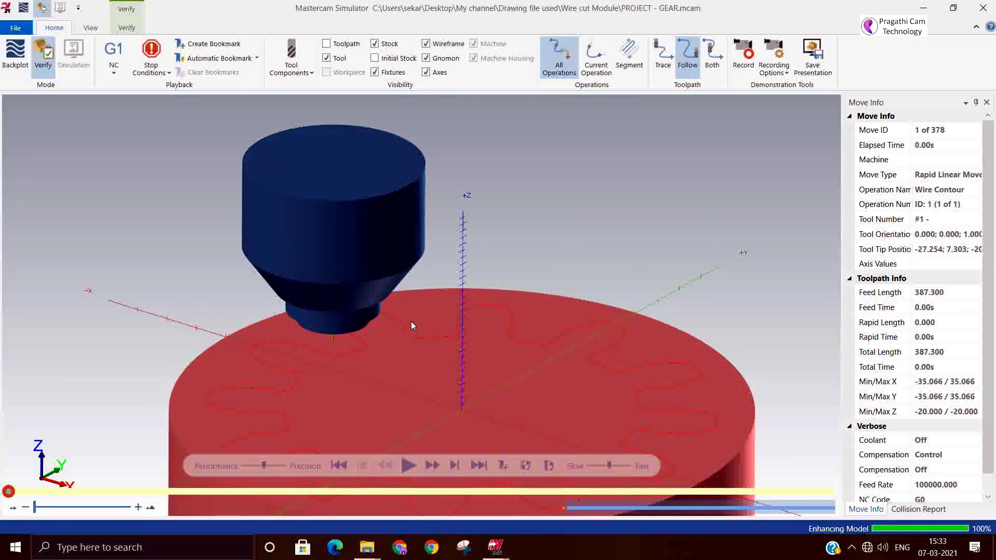
{"action": "scroll", "coordinate": [411, 321], "scroll_direction": "down", "scroll_amount": 5}
{"action": "middle_click_drag", "start_coordinate": [300, 272], "coordinate": [354, 406]}
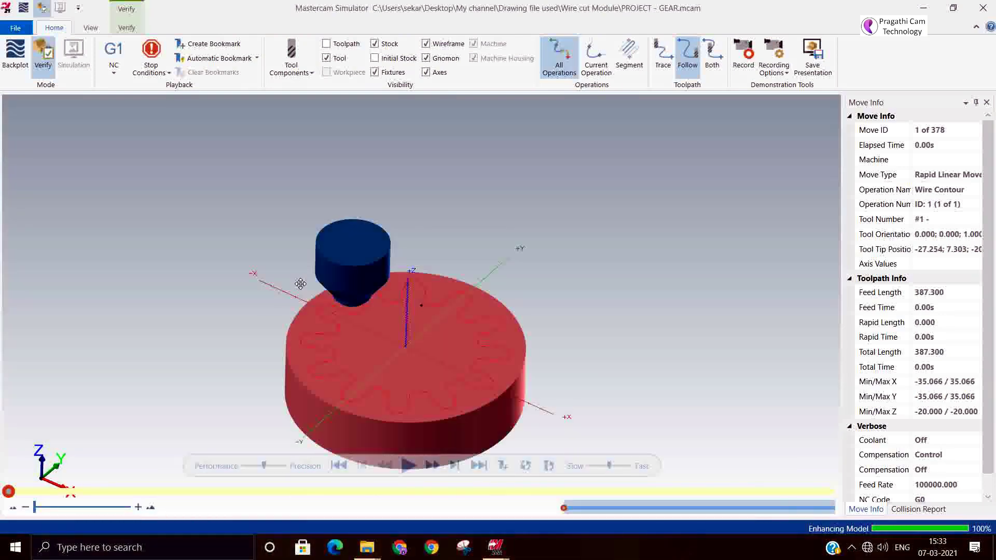
{"action": "left_click", "coordinate": [407, 466]}
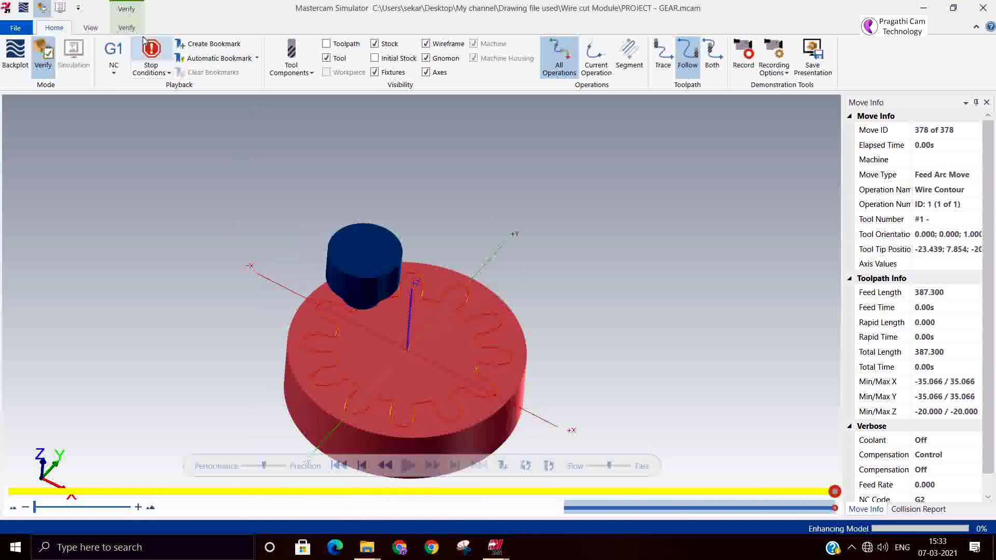
{"action": "left_click", "coordinate": [126, 27]}
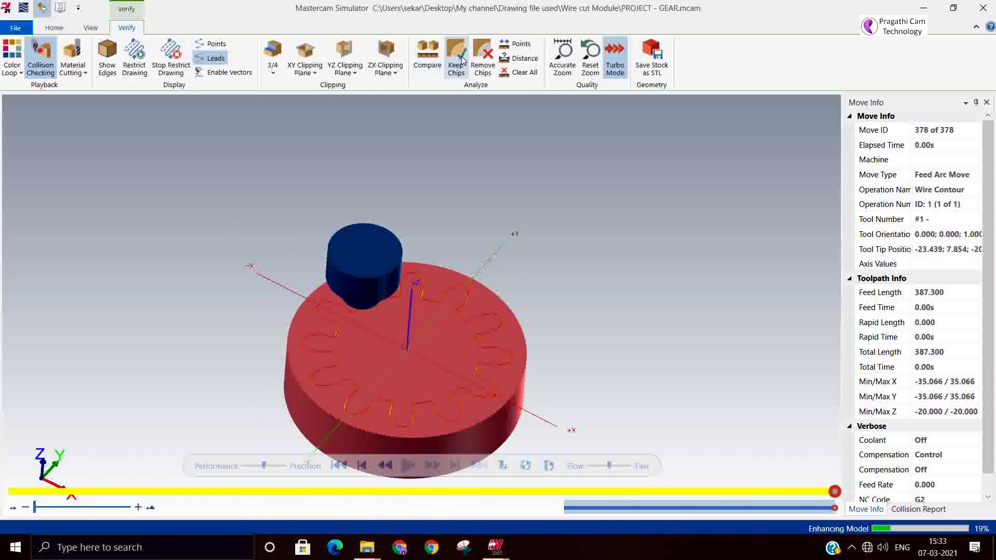
{"action": "left_click", "coordinate": [483, 63]}
{"action": "scroll", "coordinate": [527, 323], "scroll_direction": "up", "scroll_amount": 3}
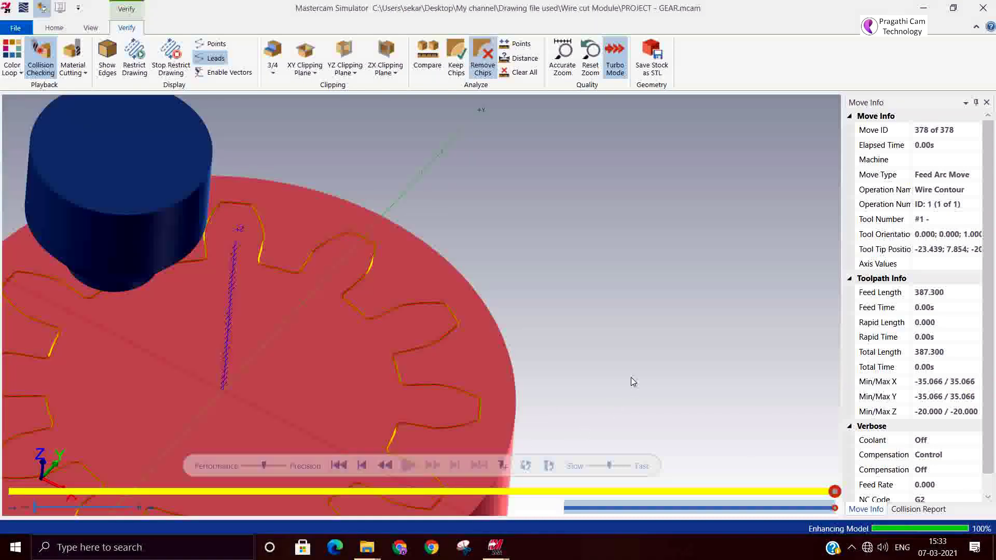
- Orbit and pan around the cut gear in isometric view to inspect the tooth faces
{"action": "key", "text": "alt+7"}
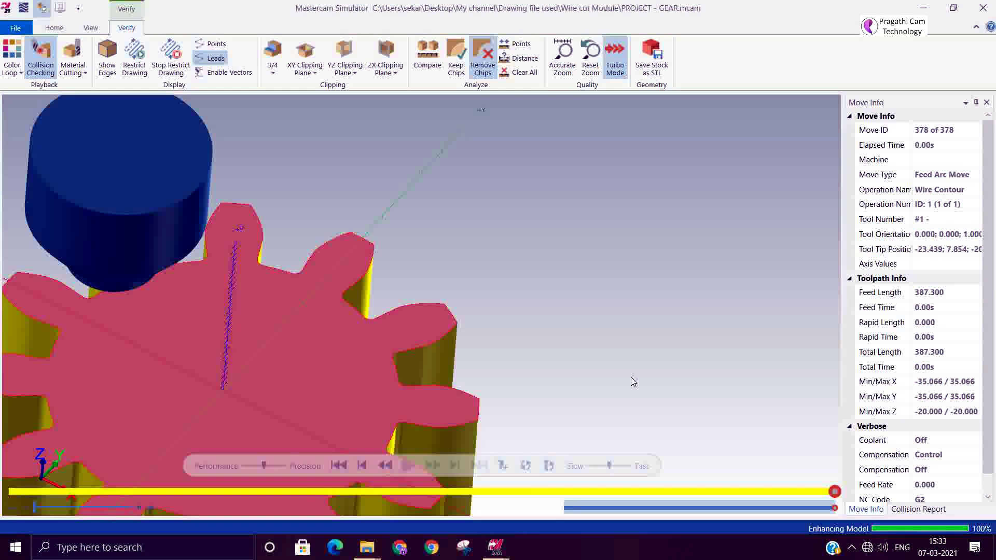
{"action": "middle_click_drag", "start_coordinate": [379, 430], "coordinate": [218, 332]}
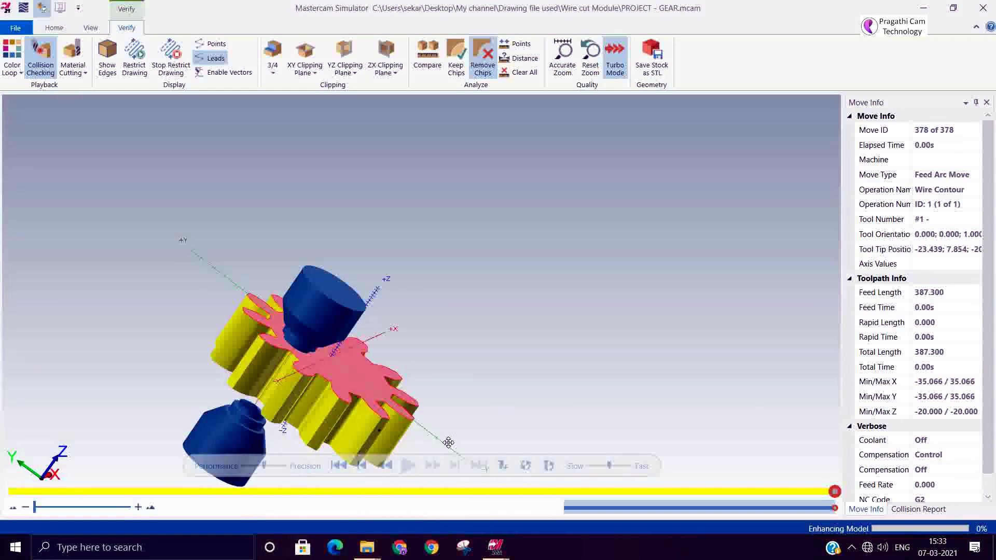
{"action": "scroll", "coordinate": [319, 384], "scroll_direction": "up", "scroll_amount": 3}
{"action": "mouse_move", "coordinate": [318, 384]}
{"action": "middle_mouse_down"}
{"action": "mouse_move", "coordinate": [403, 401]}
{"action": "mouse_move", "coordinate": [378, 361]}
{"action": "mouse_move", "coordinate": [453, 366]}
{"action": "middle_mouse_up"}
{"action": "scroll", "coordinate": [414, 387], "scroll_direction": "up", "scroll_amount": 3}
{"action": "scroll", "coordinate": [413, 379], "scroll_direction": "up", "scroll_amount": 2}
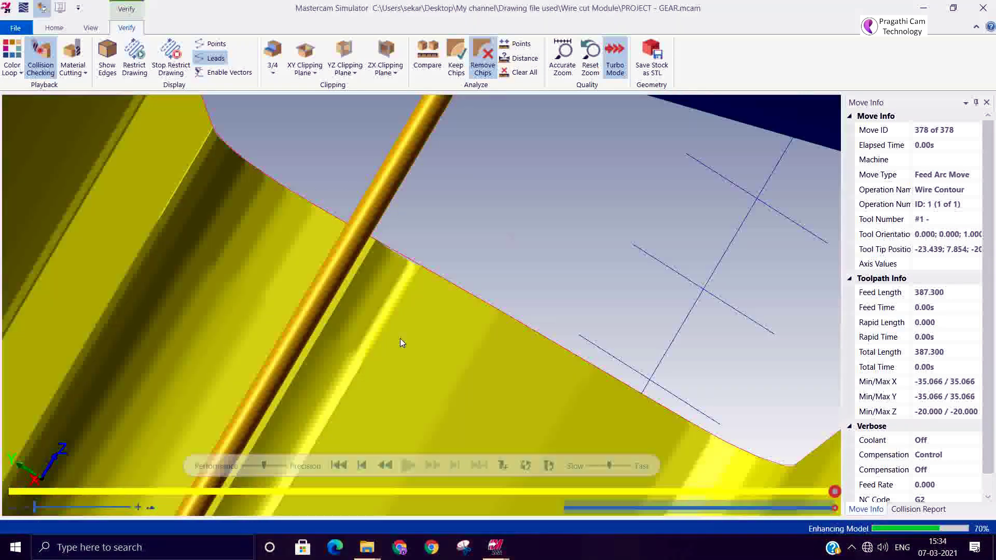
{"action": "mouse_move", "coordinate": [403, 333]}
{"action": "middle_mouse_down"}
{"action": "mouse_move", "coordinate": [404, 296]}
{"action": "mouse_move", "coordinate": [420, 280]}
{"action": "mouse_move", "coordinate": [397, 328]}
{"action": "mouse_move", "coordinate": [345, 330]}
{"action": "middle_mouse_up"}
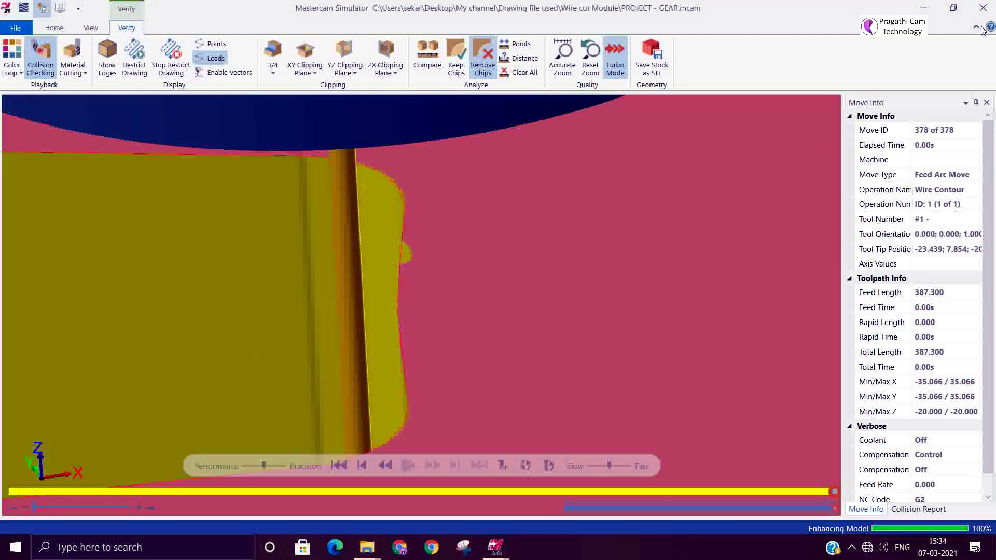
- Close the Simulator, return the gear to Top view, and select the Wire Contour operation
{"action": "left_click", "coordinate": [983, 7]}
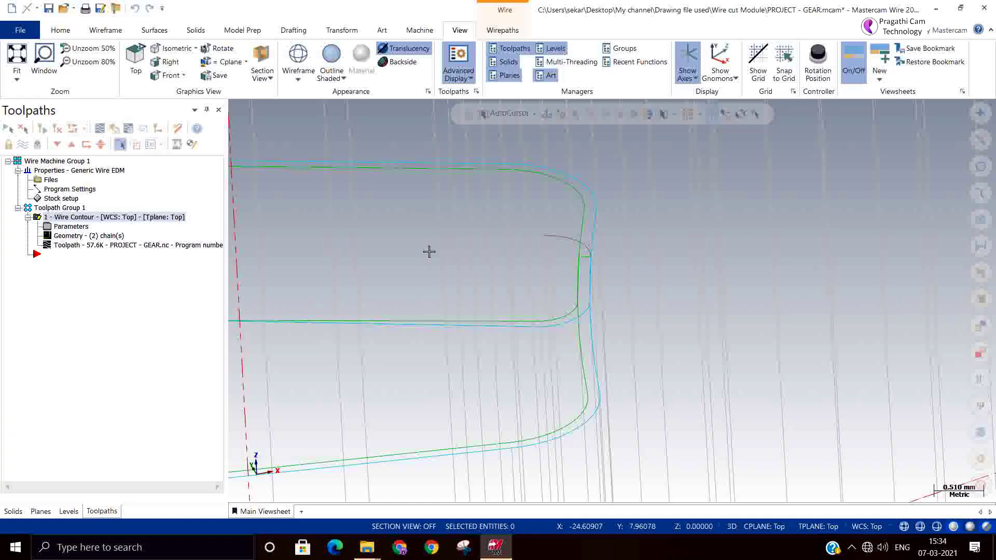
{"action": "mouse_move", "coordinate": [428, 252]}
{"action": "middle_mouse_down"}
{"action": "mouse_move", "coordinate": [612, 249]}
{"action": "mouse_move", "coordinate": [618, 325]}
{"action": "mouse_move", "coordinate": [346, 234]}
{"action": "middle_mouse_up"}
{"action": "right_click", "coordinate": [344, 233]}
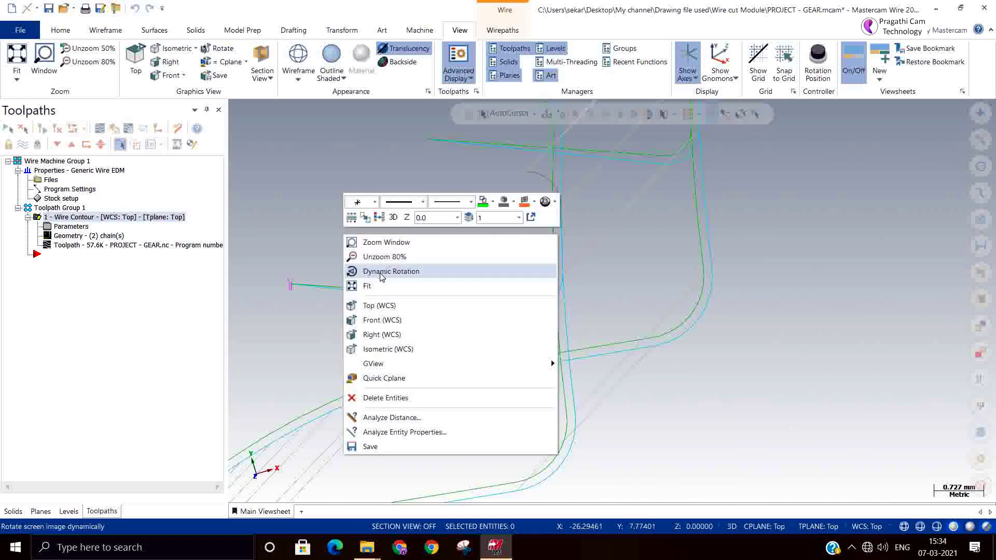
{"action": "left_click", "coordinate": [379, 305]}
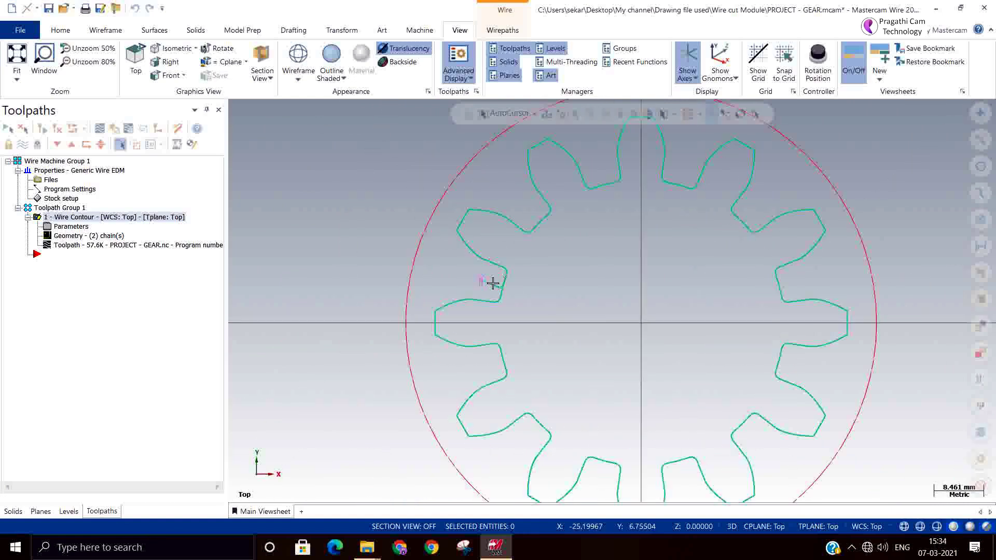
{"action": "scroll", "coordinate": [522, 283], "scroll_direction": "up", "scroll_amount": 2}
{"action": "scroll", "coordinate": [522, 282], "scroll_direction": "up", "scroll_amount": 2}
{"action": "scroll", "coordinate": [522, 282], "scroll_direction": "up", "scroll_amount": 2}
{"action": "scroll", "coordinate": [522, 282], "scroll_direction": "up", "scroll_amount": 1}
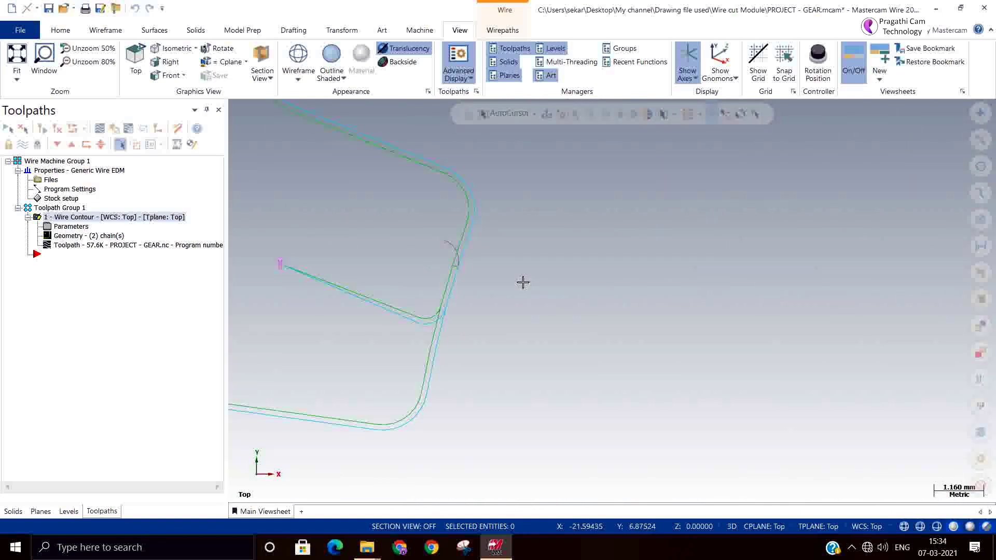
{"action": "scroll", "coordinate": [523, 282], "scroll_direction": "up", "scroll_amount": 2}
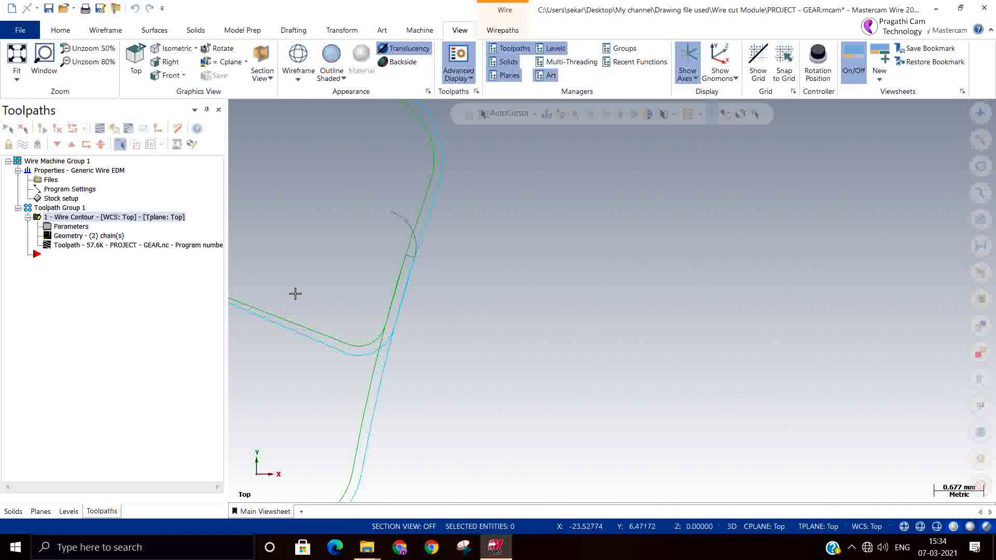
{"action": "left_click", "coordinate": [110, 232]}
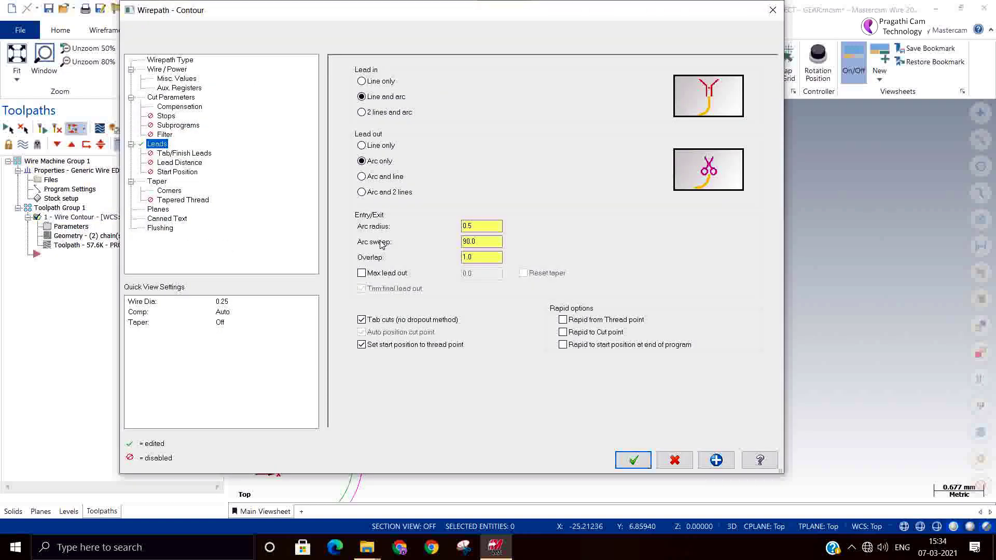
- Change the lead arc sweep from 90 to 45 and the overlap from 1.0 to 0.5
{"action": "key", "text": "shift+Tab"}
{"action": "key", "text": "shift+Tab"}
{"action": "type", "text": "45"}
{"action": "key", "text": "Tab"}
- Accept the 45° leads, regenerate the gear contour, inspect the lead-in, and reopen its parameters
{"action": "left_click", "coordinate": [633, 461]}
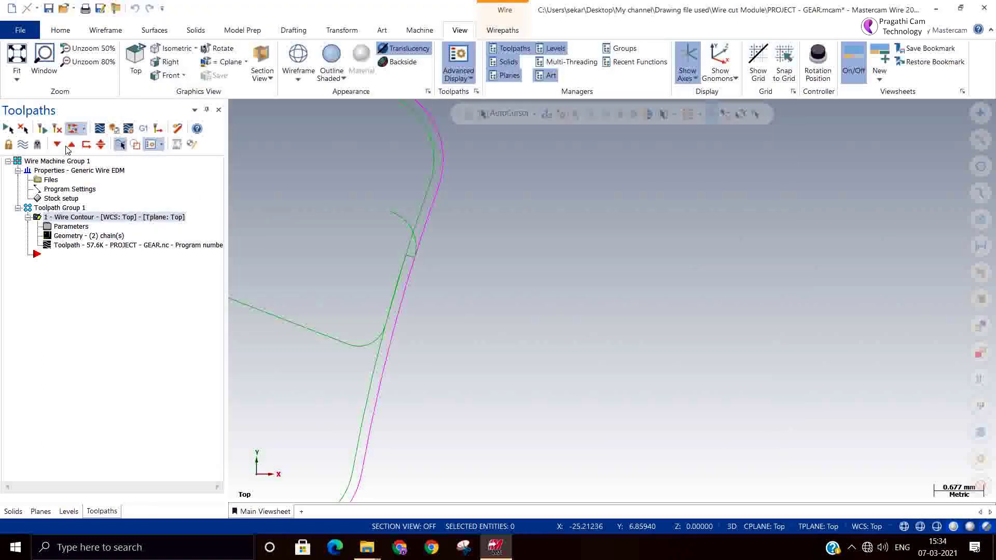
{"action": "left_click", "coordinate": [57, 129]}
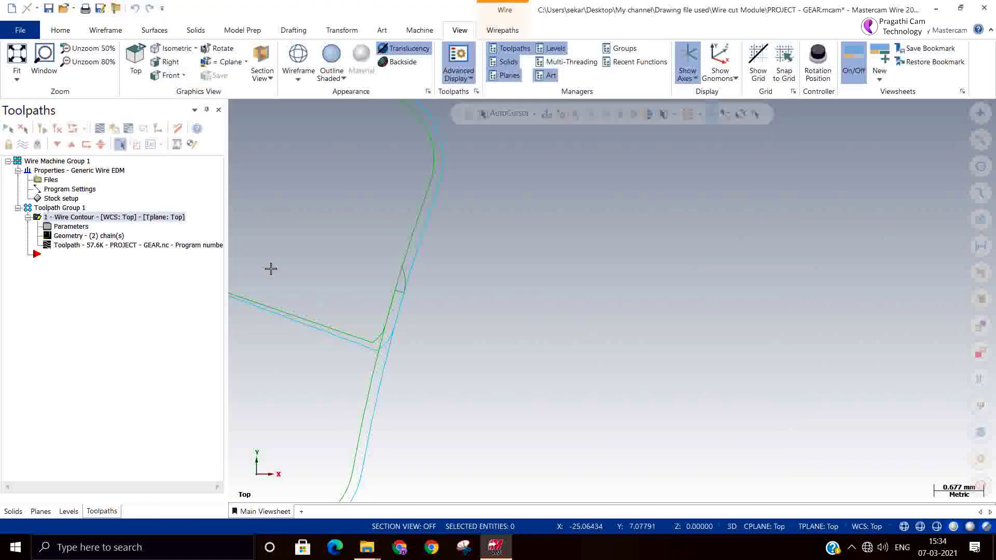
{"action": "scroll", "coordinate": [327, 305], "scroll_direction": "up", "scroll_amount": 2}
{"action": "mouse_move", "coordinate": [503, 398]}
{"action": "middle_mouse_down"}
{"action": "mouse_move", "coordinate": [481, 363]}
{"action": "mouse_move", "coordinate": [545, 363]}
{"action": "mouse_move", "coordinate": [560, 403]}
{"action": "mouse_move", "coordinate": [551, 417]}
{"action": "mouse_move", "coordinate": [513, 391]}
{"action": "mouse_move", "coordinate": [501, 358]}
{"action": "mouse_move", "coordinate": [529, 382]}
{"action": "mouse_move", "coordinate": [538, 417]}
{"action": "mouse_move", "coordinate": [522, 391]}
{"action": "middle_mouse_up"}
{"action": "scroll", "coordinate": [515, 371], "scroll_direction": "down", "scroll_amount": 3}
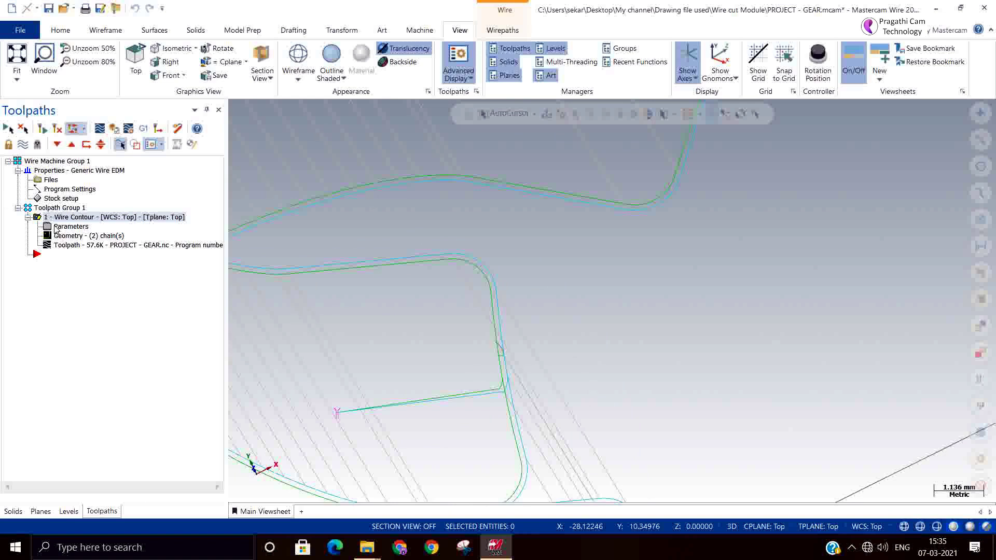
{"action": "left_click", "coordinate": [215, 248]}
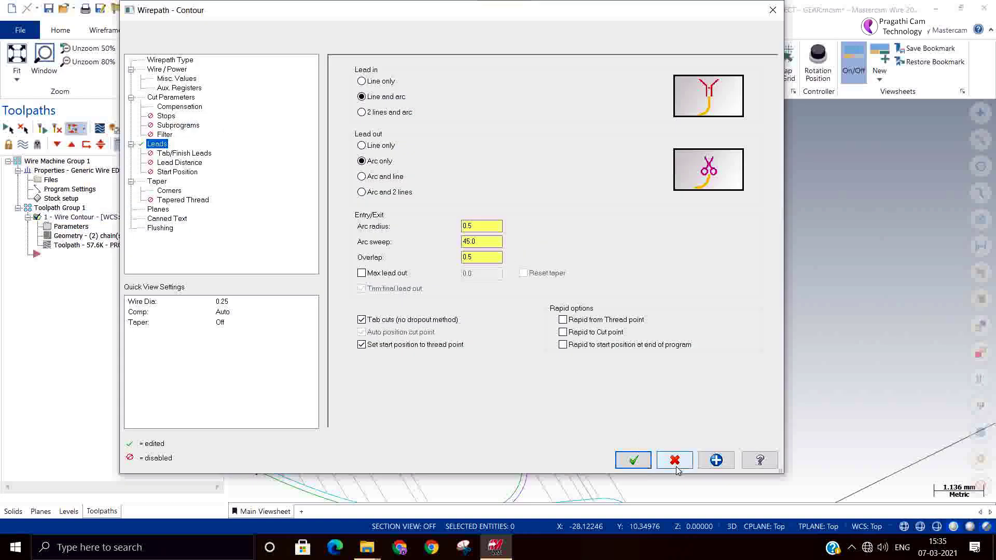
- Close the contour parameters and return the graphics view to Top (WCS)
{"action": "left_click", "coordinate": [633, 460]}
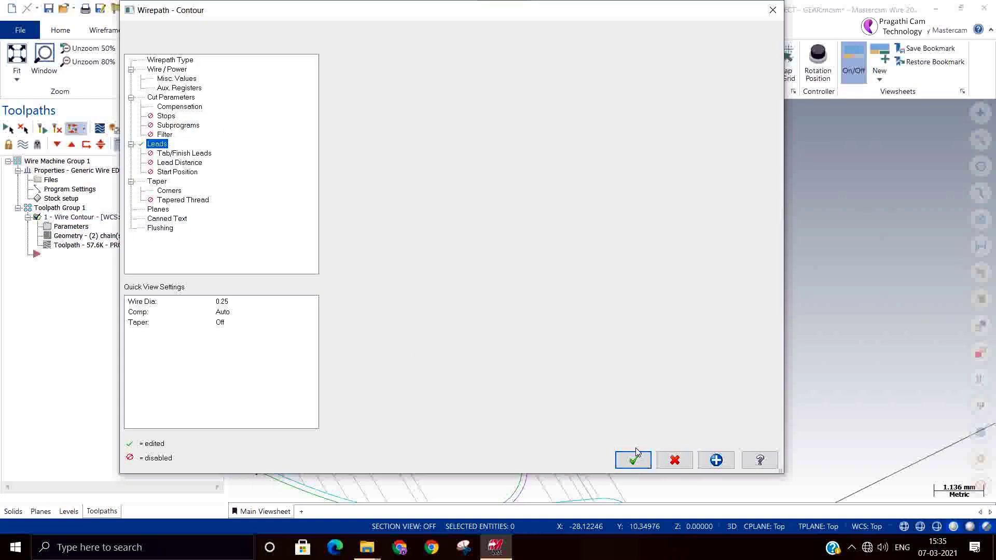
{"action": "right_click", "coordinate": [538, 349]}
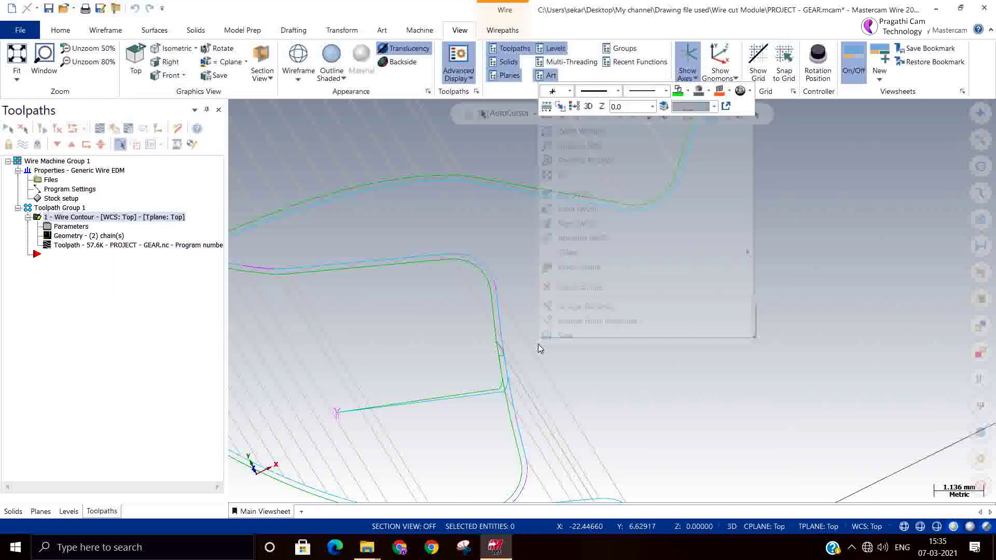
{"action": "left_click", "coordinate": [573, 195]}
{"action": "scroll", "coordinate": [724, 451], "scroll_direction": "down", "scroll_amount": 3}
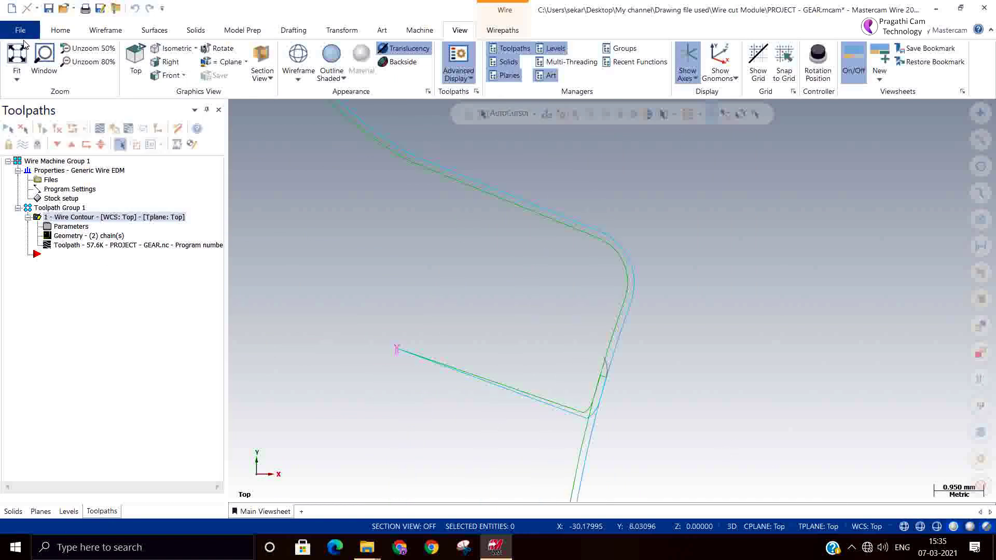
{"action": "left_click", "coordinate": [111, 32]}
- Place a Cut point type Point Position just above the lead-in's starting point
{"action": "left_click", "coordinate": [34, 80]}
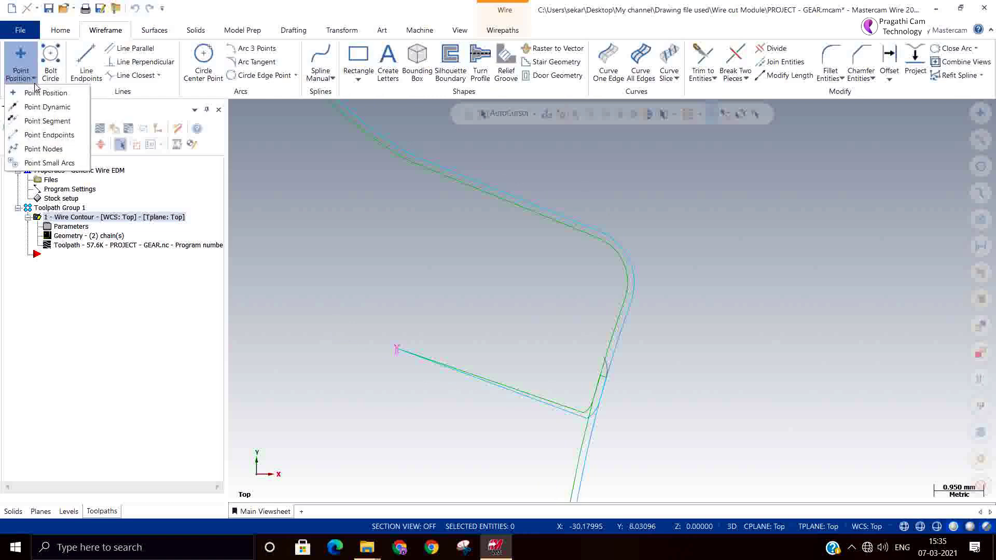
{"action": "left_click", "coordinate": [44, 93]}
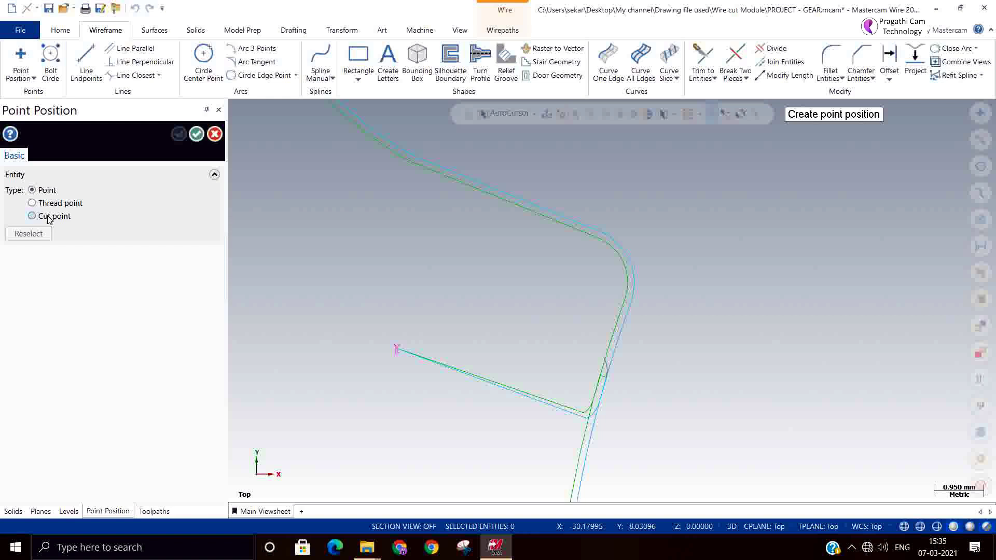
{"action": "left_click", "coordinate": [49, 217]}
{"action": "left_click", "coordinate": [402, 325]}
{"action": "left_click", "coordinate": [196, 134]}
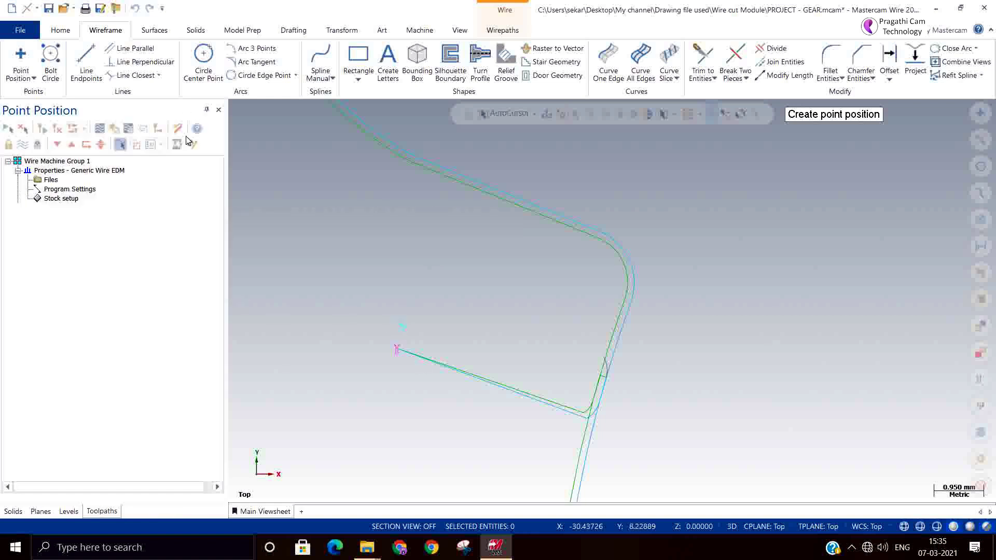
- Add the new cut point as Chain Point 3 and regenerate the contour
{"action": "left_click", "coordinate": [105, 239]}
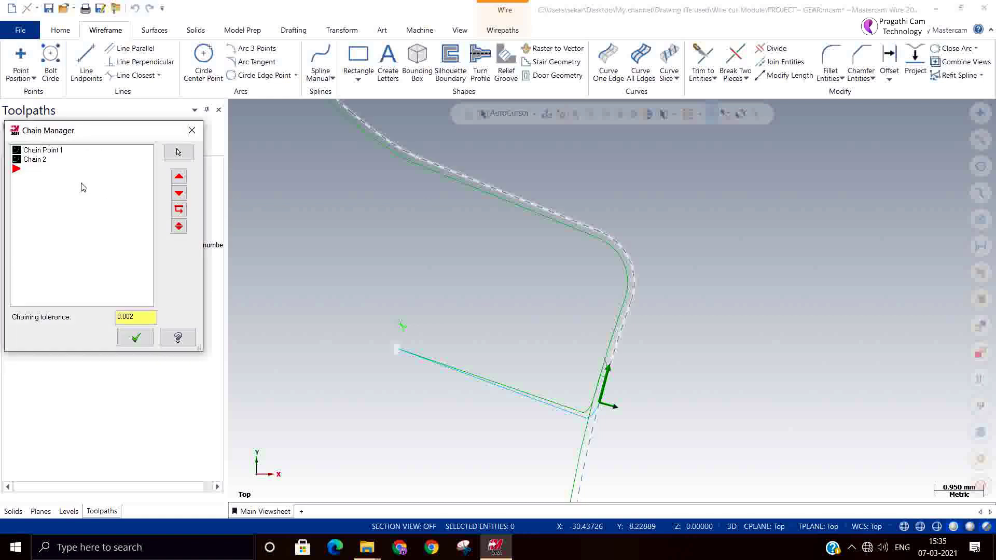
{"action": "right_click", "coordinate": [62, 188]}
{"action": "left_click", "coordinate": [75, 193]}
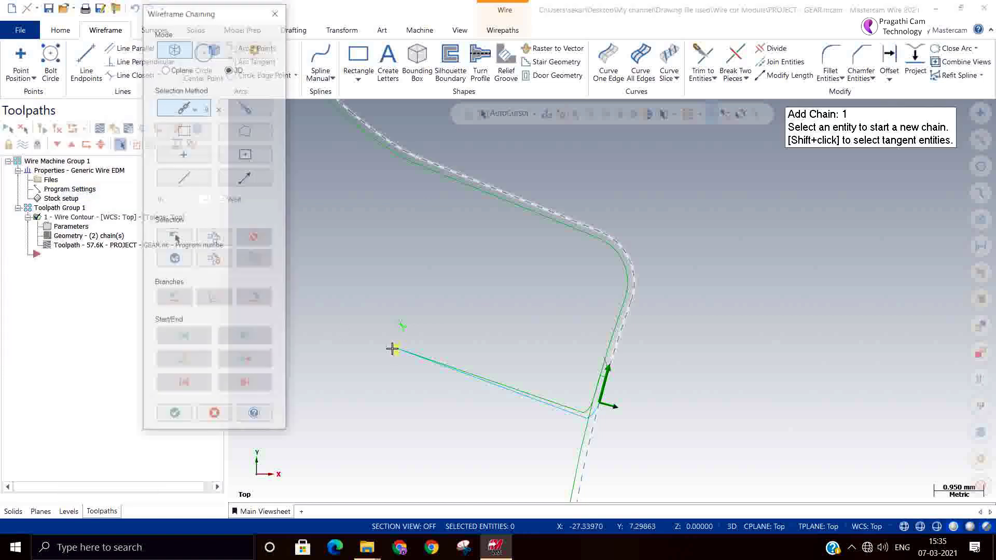
{"action": "left_click", "coordinate": [398, 327]}
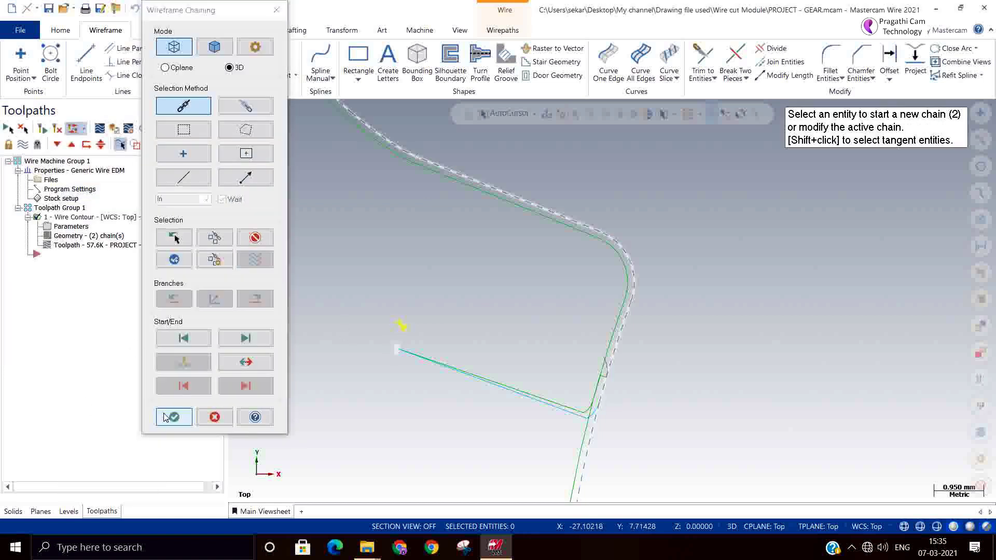
{"action": "left_click", "coordinate": [175, 418]}
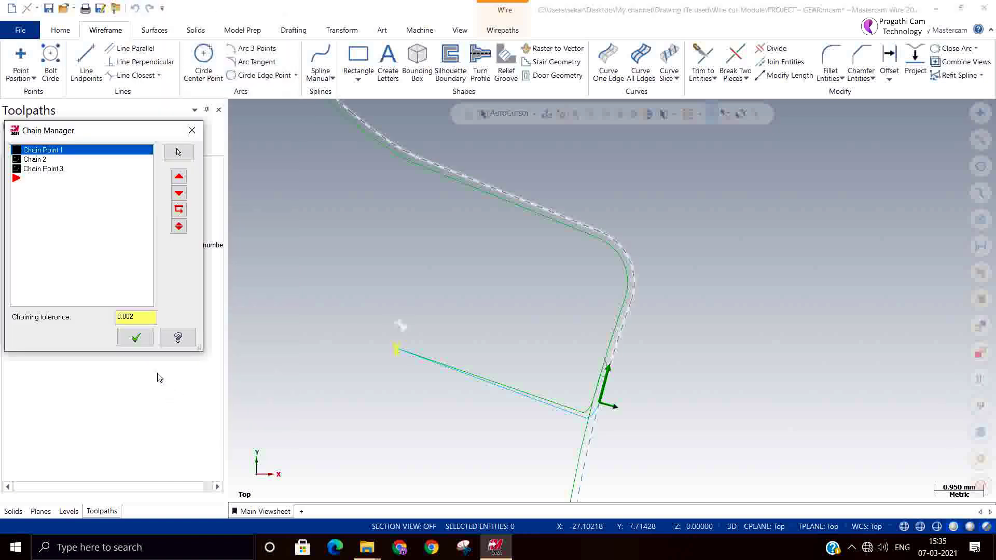
{"action": "left_click", "coordinate": [135, 338]}
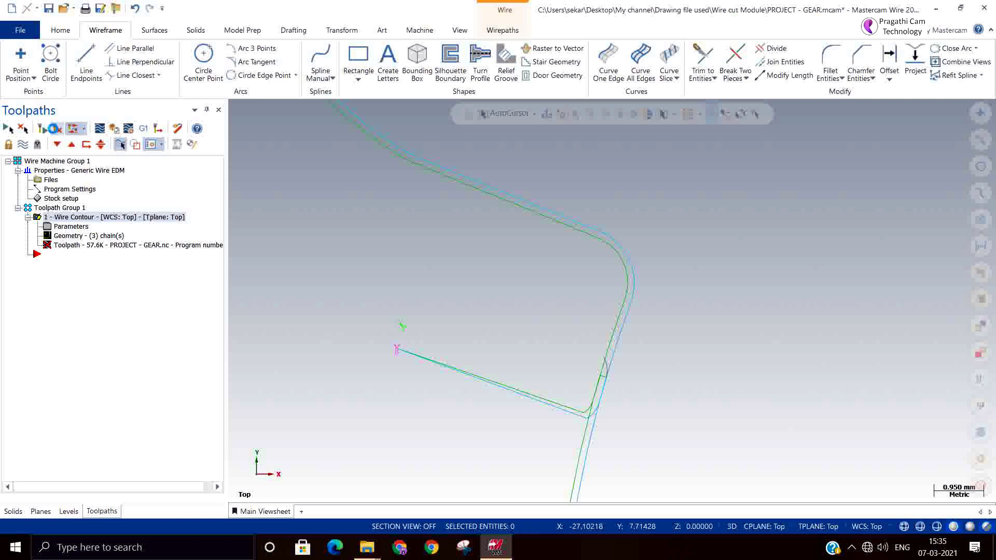
{"action": "left_click", "coordinate": [56, 131]}
- Review Chain Point 1, Chain 2 and Chain Point 3, then delete the chains
{"action": "left_click", "coordinate": [65, 237]}
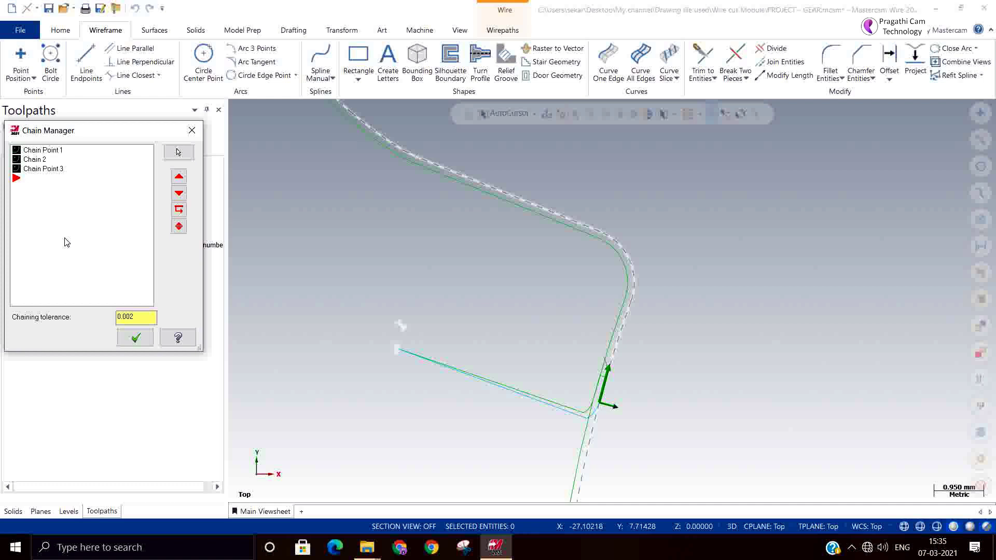
{"action": "left_click", "coordinate": [38, 152]}
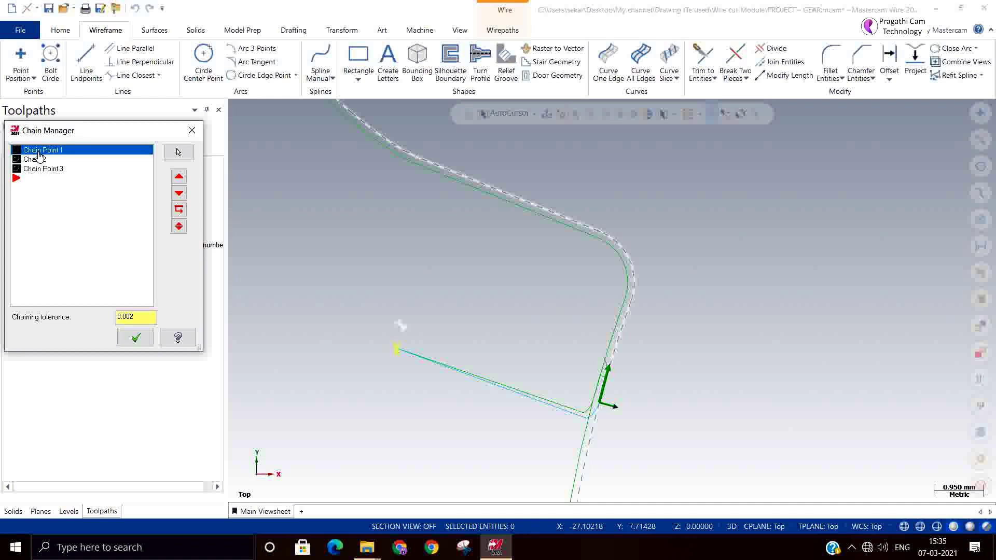
{"action": "left_click", "coordinate": [36, 162]}
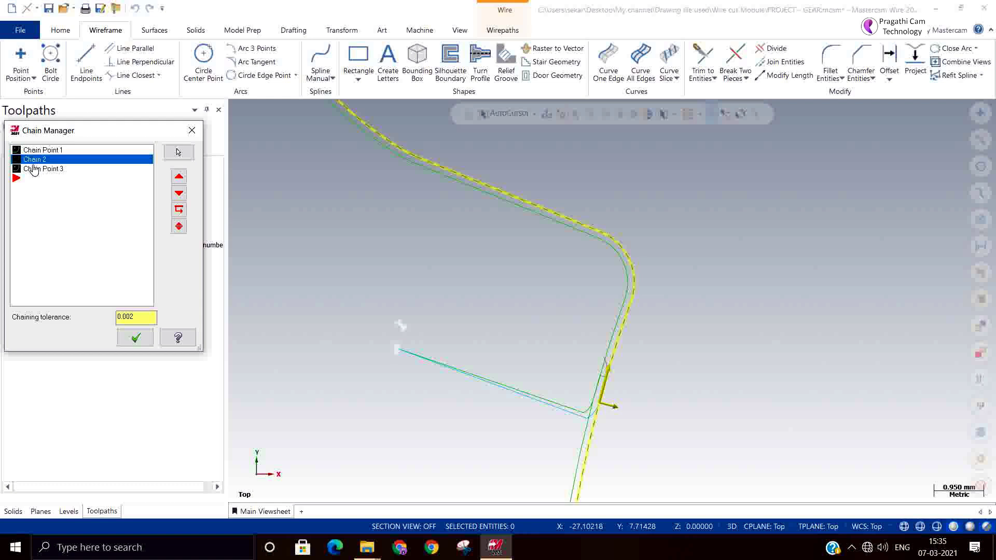
{"action": "left_click", "coordinate": [32, 171]}
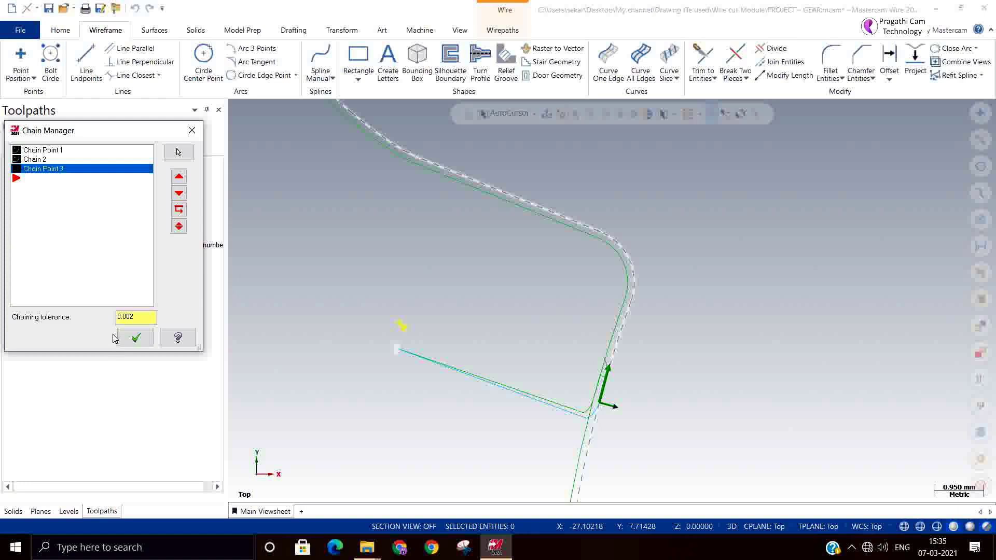
{"action": "left_click", "coordinate": [134, 338]}
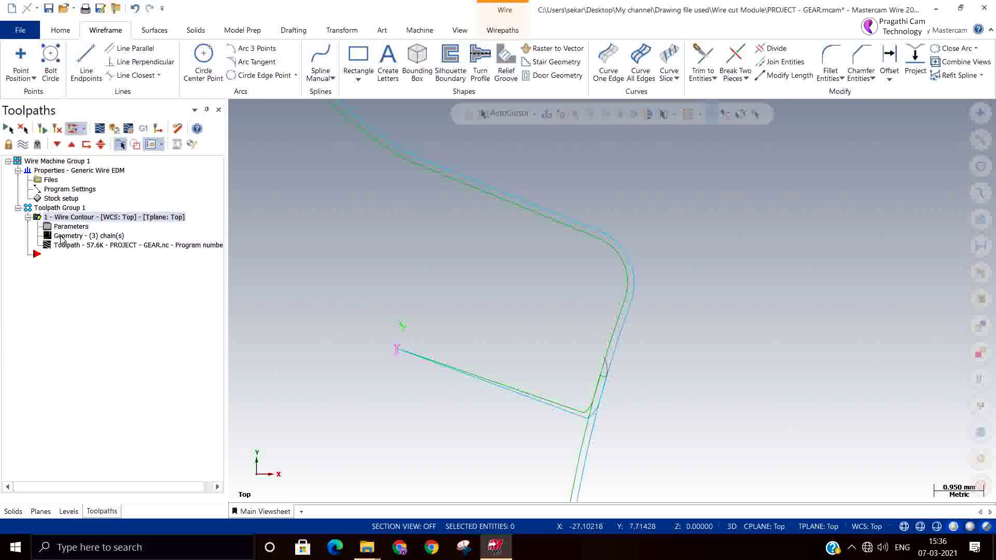
{"action": "left_click", "coordinate": [62, 236]}
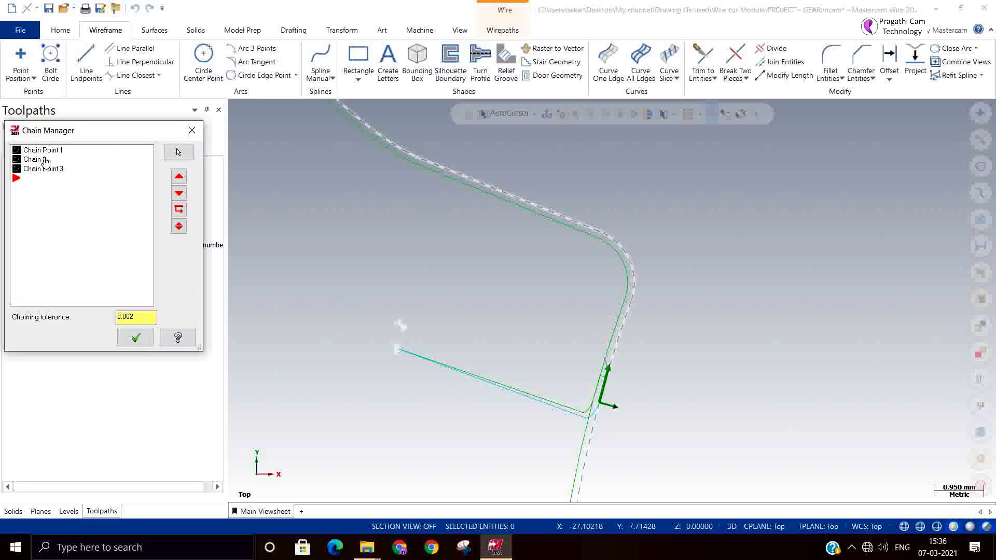
{"action": "left_click", "coordinate": [43, 154]}
{"action": "left_click", "coordinate": [45, 160]}
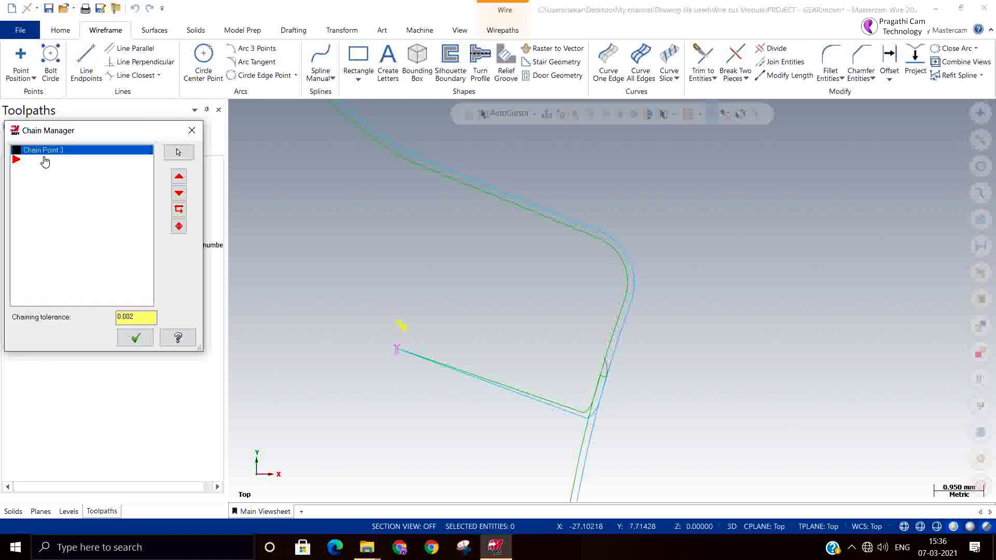
- Chain the lead-in start point, the gear tooth profile, and the wire start point
{"action": "right_click", "coordinate": [44, 160]}
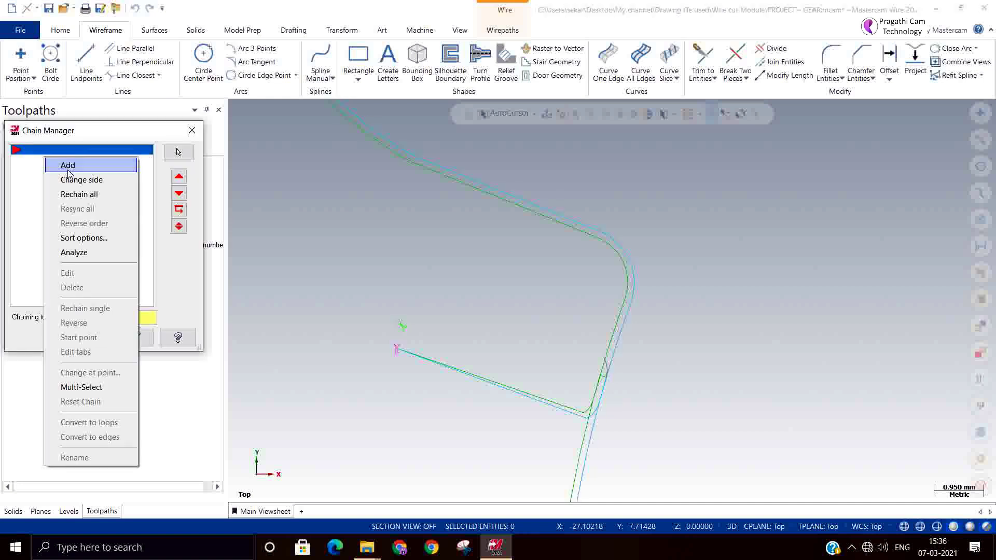
{"action": "left_click", "coordinate": [69, 166]}
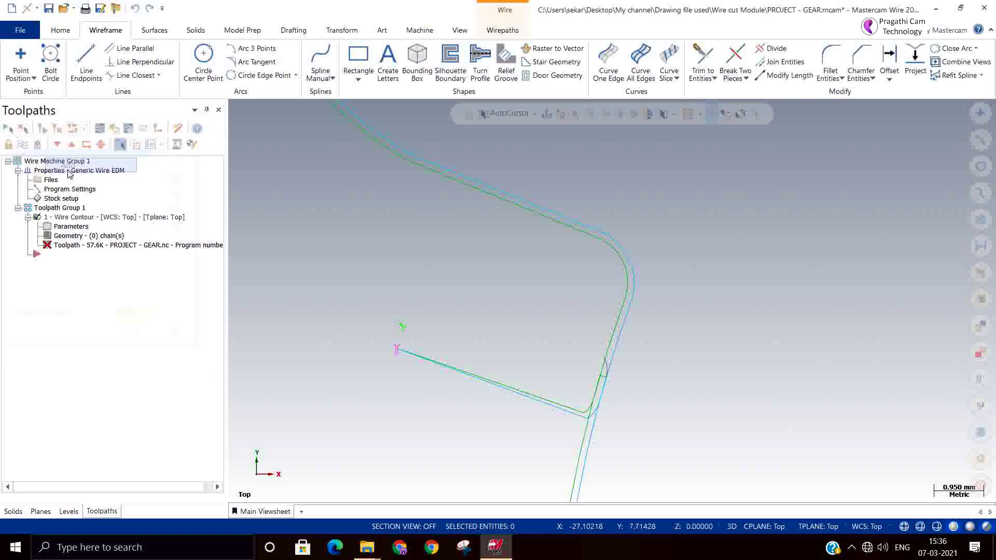
{"action": "left_click", "coordinate": [183, 157]}
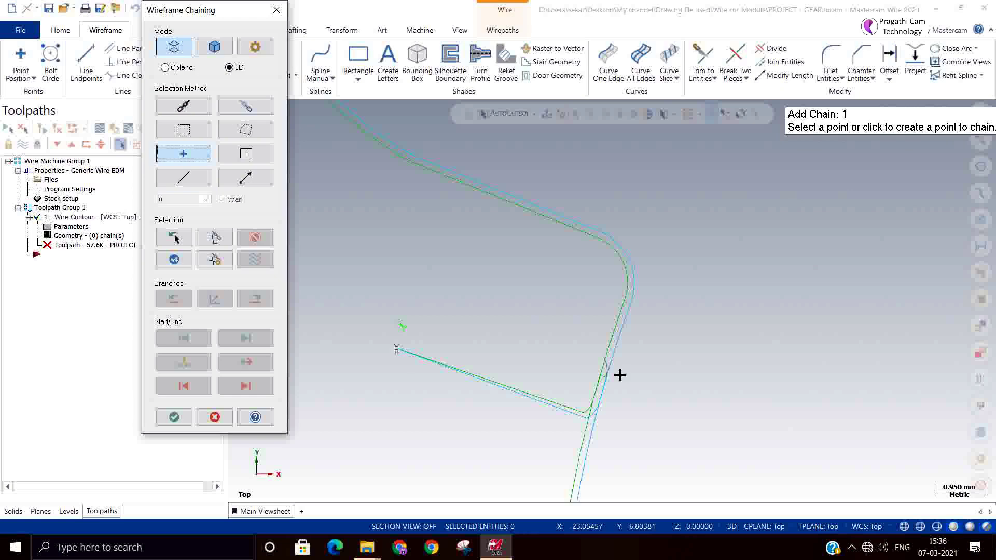
{"action": "middle_click_drag", "start_coordinate": [616, 356], "coordinate": [478, 338]}
{"action": "left_click", "coordinate": [400, 305]}
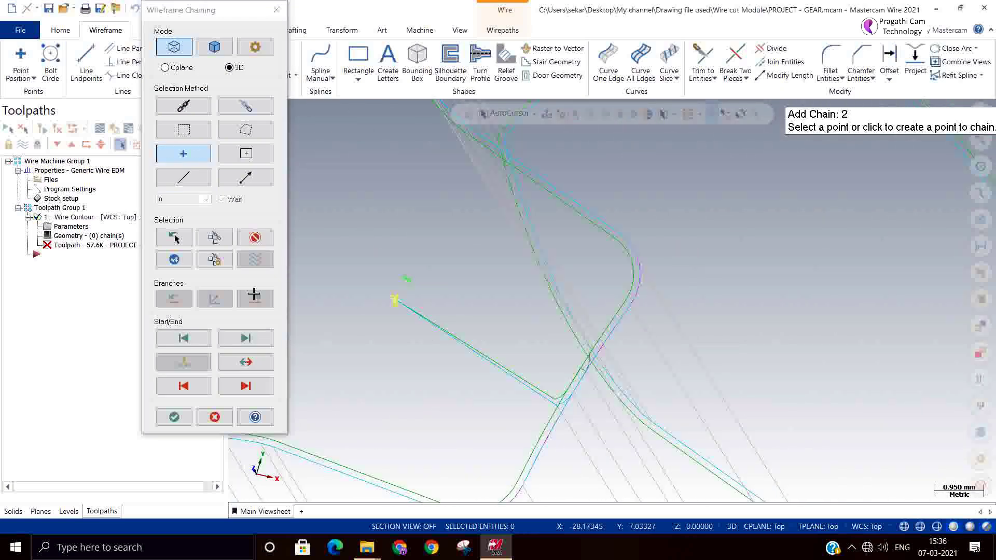
{"action": "left_click", "coordinate": [183, 107]}
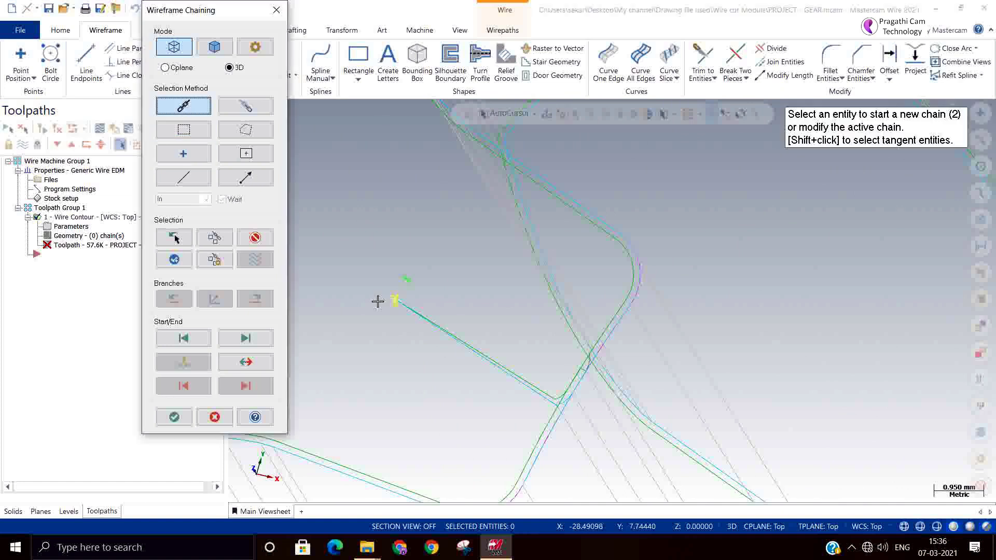
{"action": "left_click", "coordinate": [575, 392]}
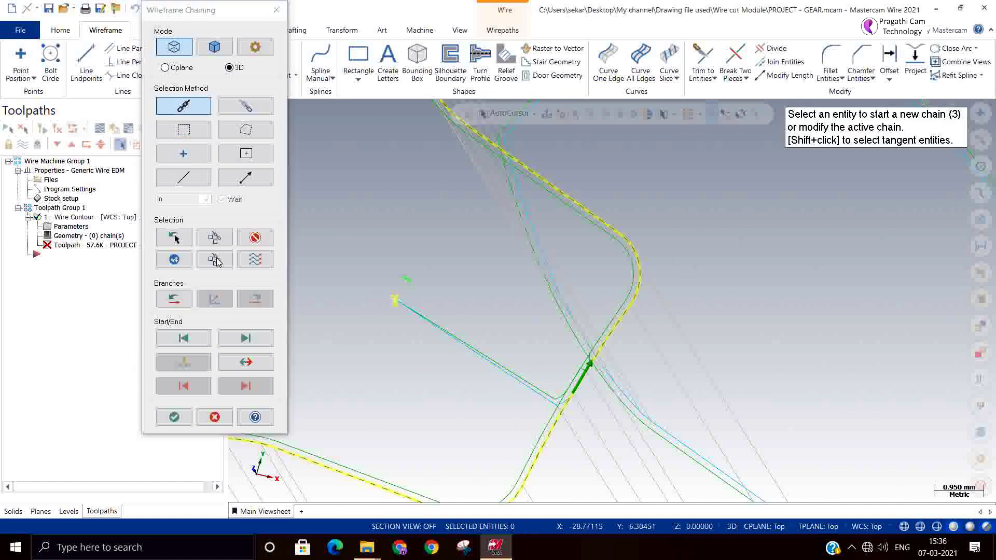
{"action": "left_click", "coordinate": [183, 154]}
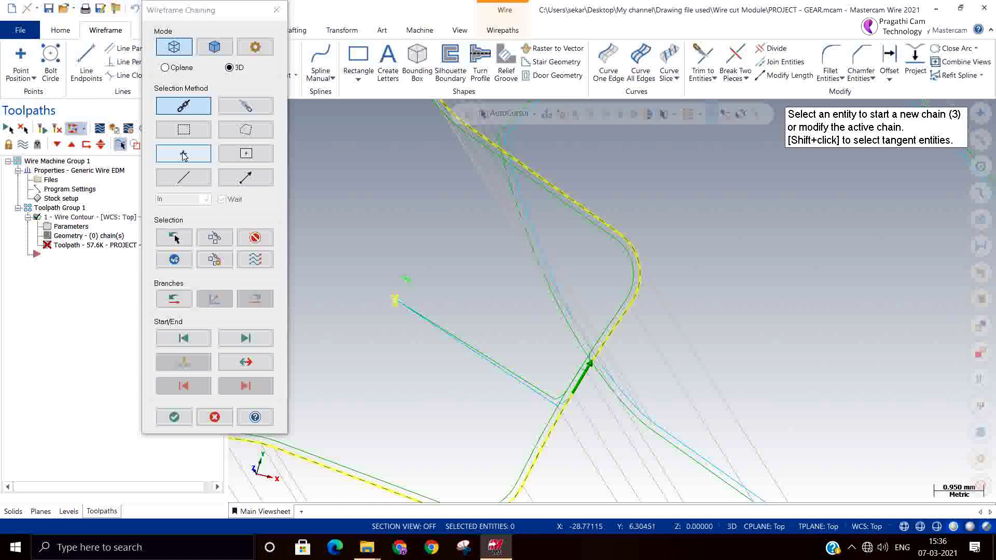
{"action": "left_click", "coordinate": [413, 281]}
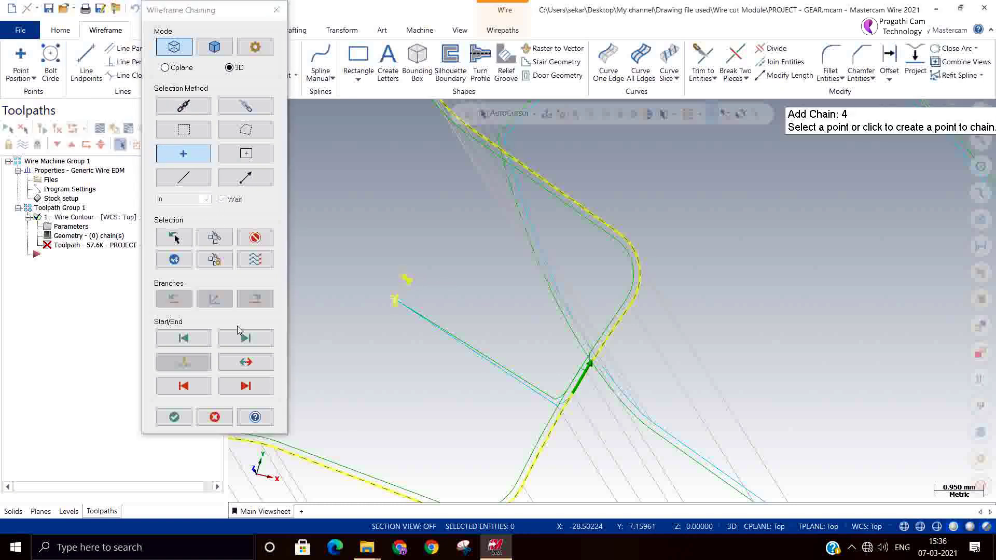
{"action": "left_click", "coordinate": [174, 418]}
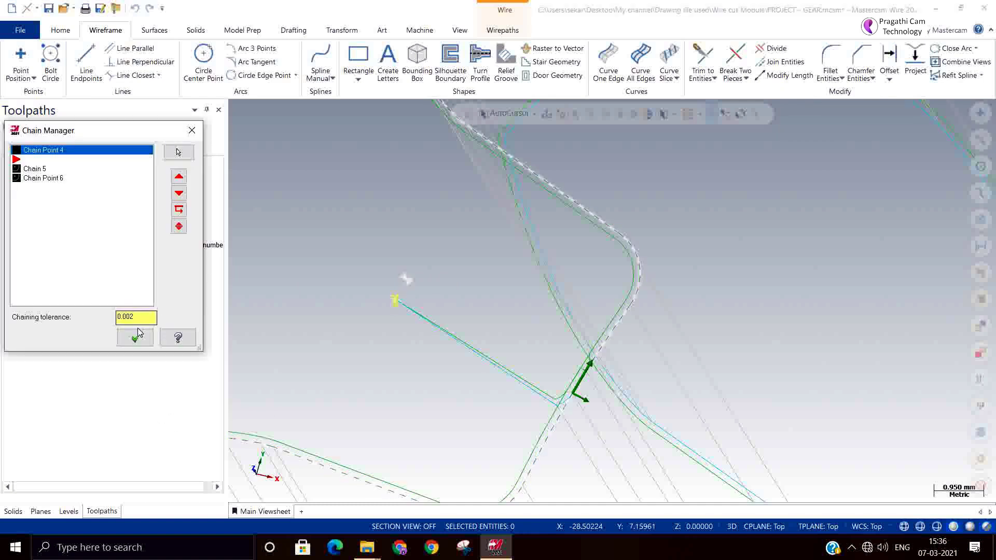
- Move the insertion marker below Chain Point 6 and regenerate the contour
{"action": "left_click", "coordinate": [19, 160]}
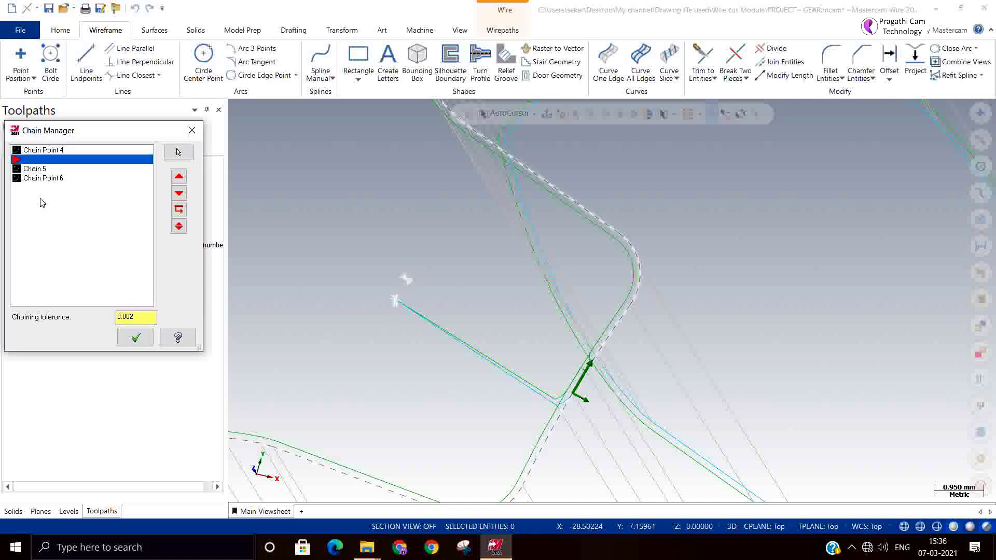
{"action": "left_click", "coordinate": [179, 193]}
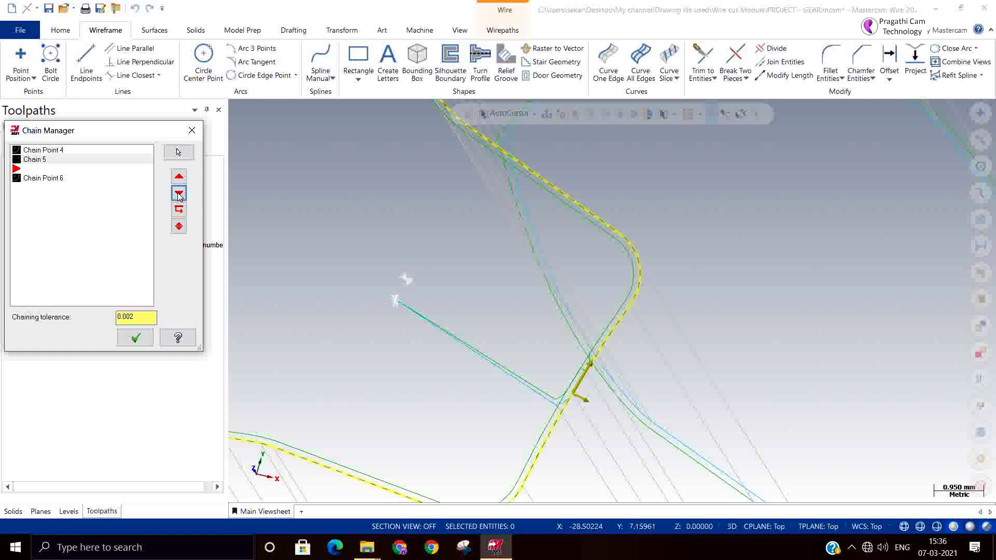
{"action": "left_click", "coordinate": [179, 193]}
{"action": "left_click", "coordinate": [136, 338]}
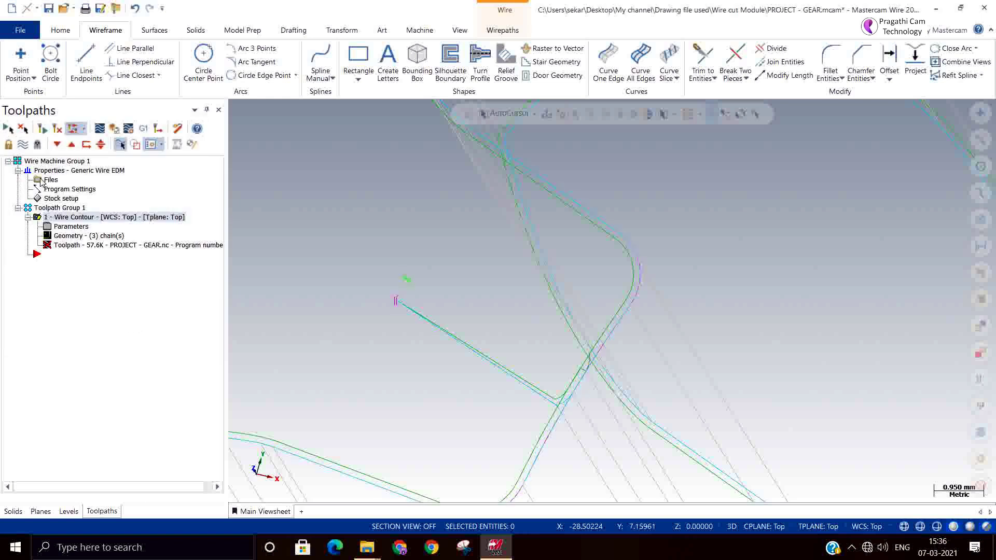
{"action": "left_click", "coordinate": [56, 130]}
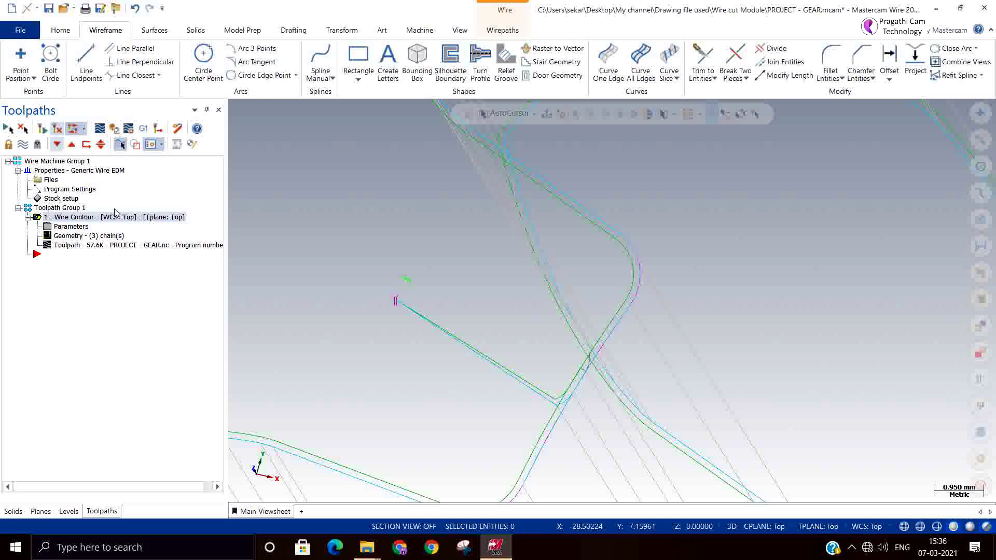
{"action": "scroll", "coordinate": [370, 338], "scroll_direction": "down", "scroll_amount": 1}
{"action": "scroll", "coordinate": [372, 339], "scroll_direction": "down", "scroll_amount": 1}
{"action": "scroll", "coordinate": [384, 351], "scroll_direction": "down", "scroll_amount": 2}
- On the Leads page set Lead out to Arc and line, then accept the parameters
{"action": "mouse_move", "coordinate": [384, 350]}
{"action": "middle_mouse_down"}
{"action": "mouse_move", "coordinate": [404, 363]}
{"action": "mouse_move", "coordinate": [398, 350]}
{"action": "mouse_move", "coordinate": [389, 354]}
{"action": "middle_mouse_up"}
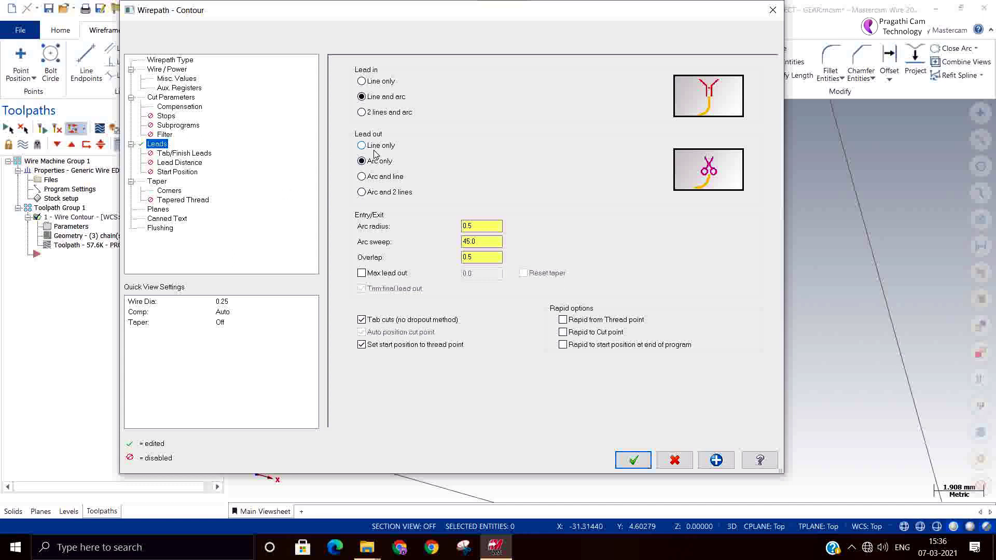
{"action": "left_click", "coordinate": [484, 238]}
{"action": "left_click", "coordinate": [362, 176]}
{"action": "left_click", "coordinate": [633, 460]}
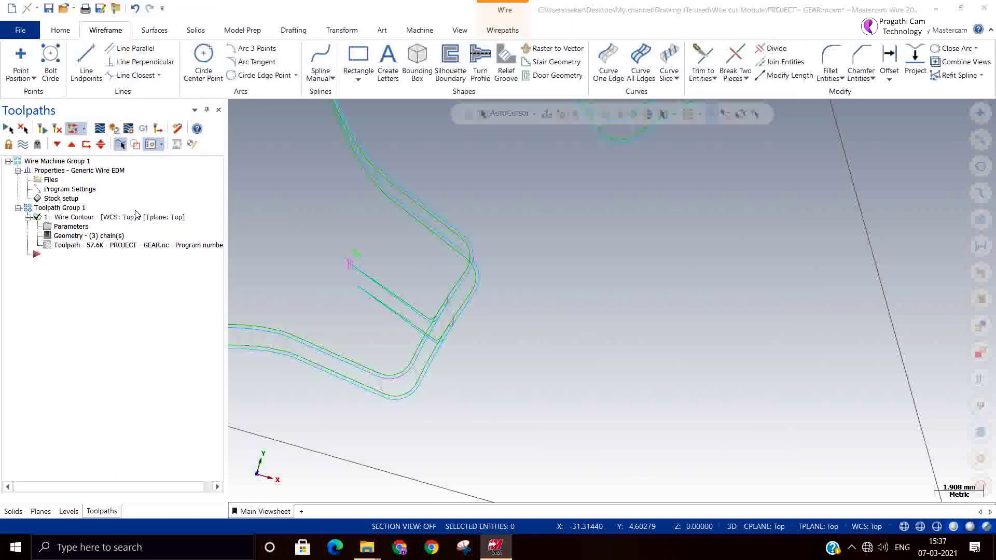
- Regenerate the gear contour, view it from Top (WCS), and launch it in Simulator
{"action": "left_click", "coordinate": [70, 133]}
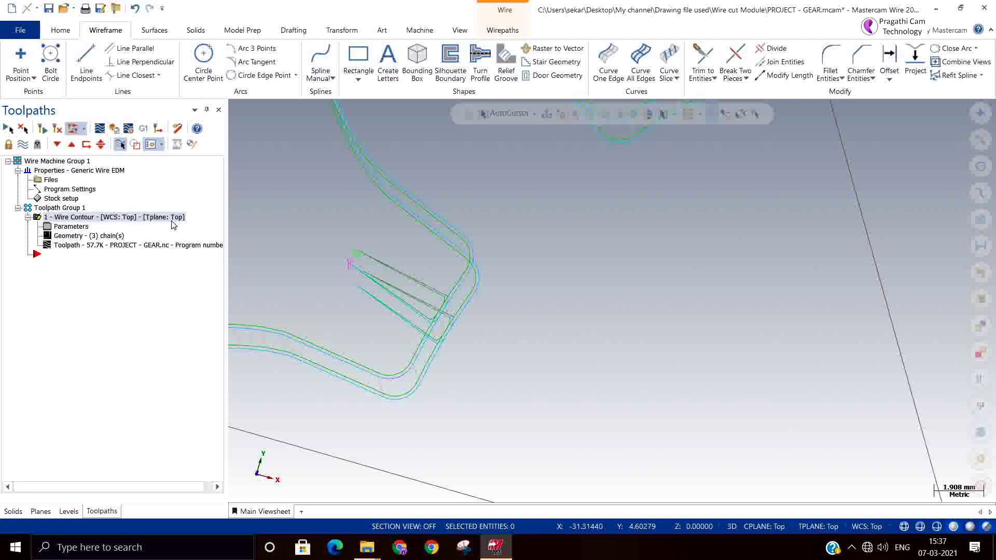
{"action": "scroll", "coordinate": [367, 301], "scroll_direction": "down", "scroll_amount": 1}
{"action": "scroll", "coordinate": [372, 312], "scroll_direction": "down", "scroll_amount": 1}
{"action": "scroll", "coordinate": [364, 293], "scroll_direction": "down", "scroll_amount": 1}
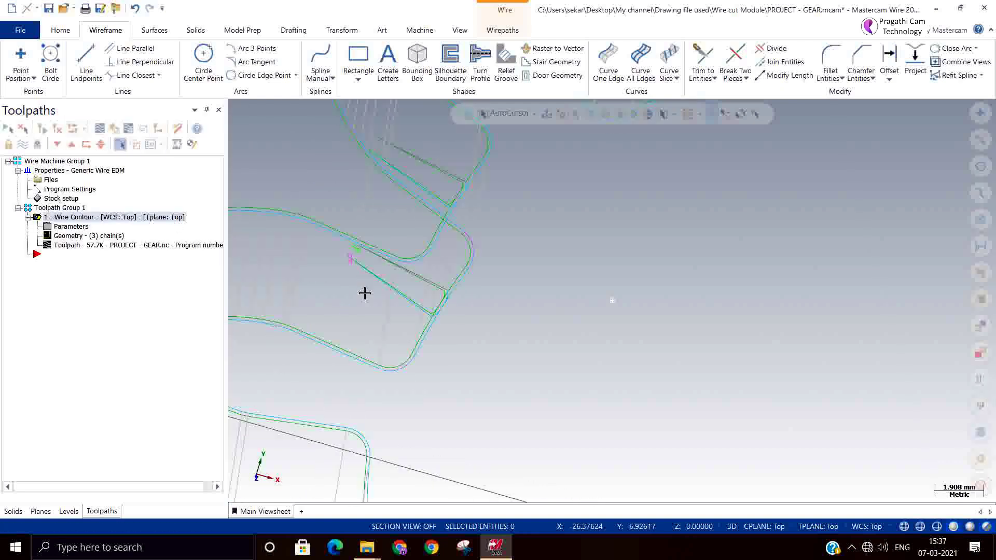
{"action": "middle_click_drag", "start_coordinate": [365, 293], "coordinate": [351, 277]}
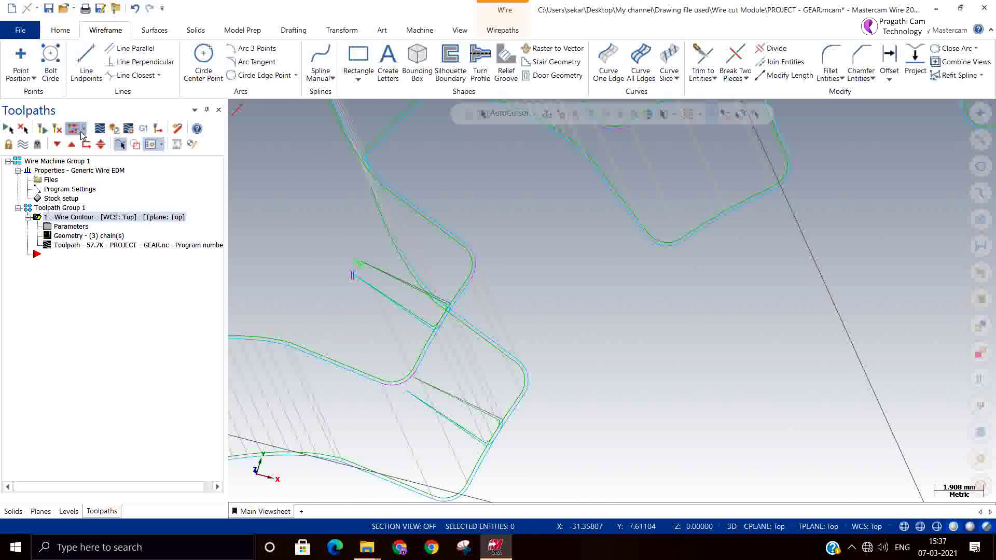
{"action": "right_click", "coordinate": [593, 216]}
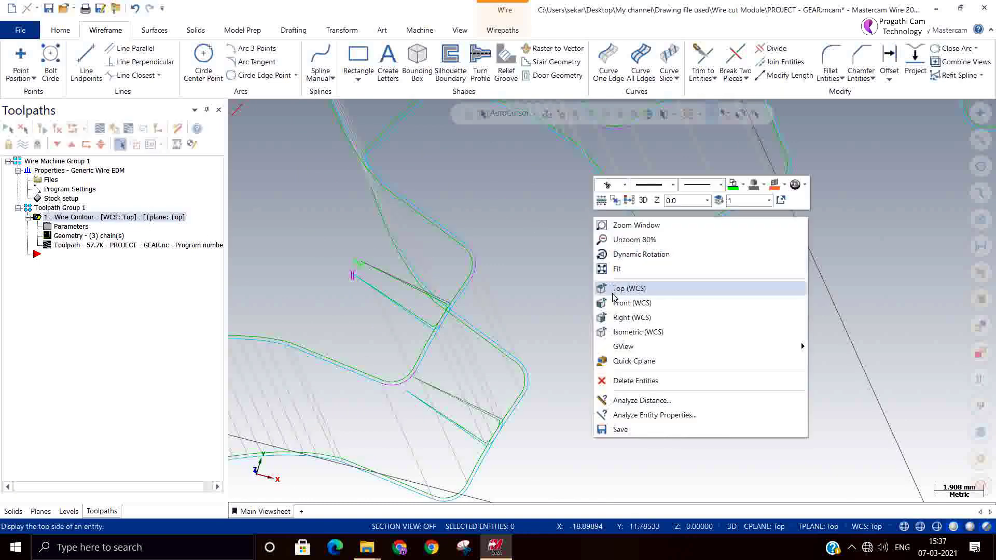
{"action": "left_click", "coordinate": [614, 290]}
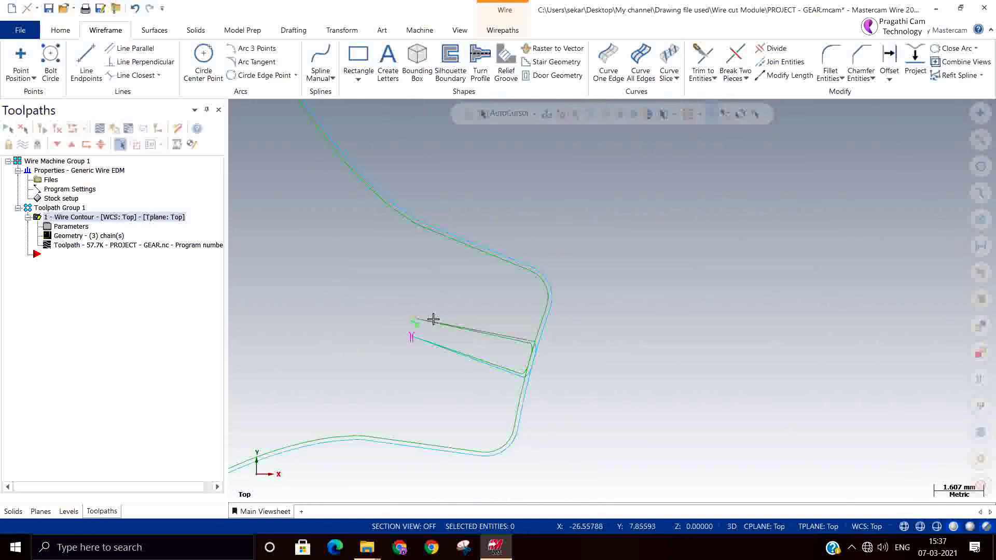
{"action": "scroll", "coordinate": [433, 319], "scroll_direction": "down", "scroll_amount": 1}
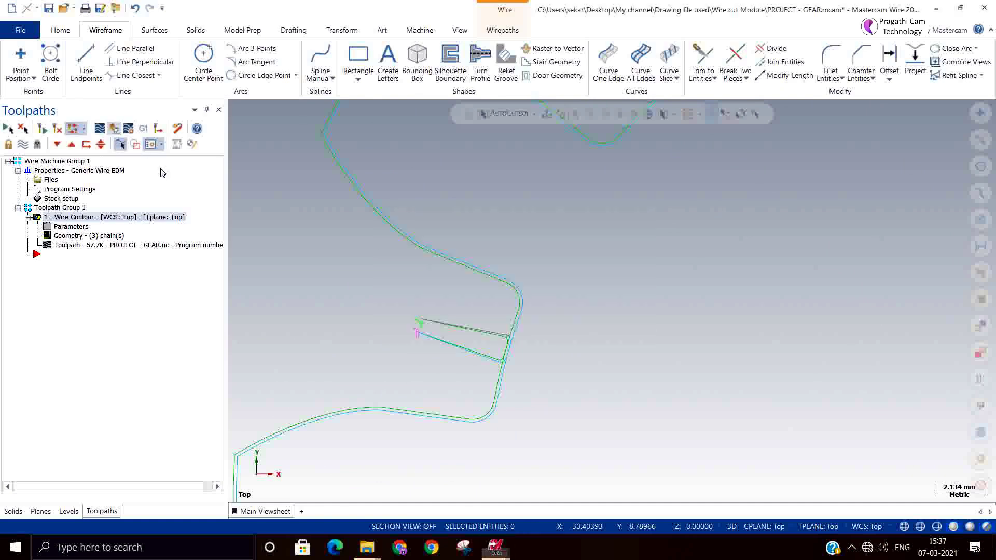
{"action": "left_click", "coordinate": [114, 128]}
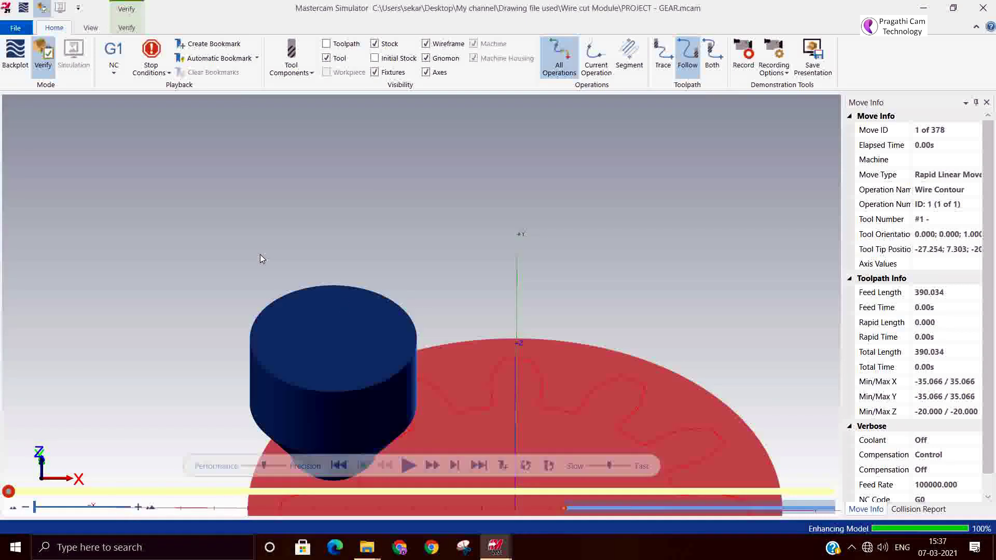
- Play all 378 moves, turn on Remove Chips, and orbit around the cut gear
{"action": "left_click", "coordinate": [409, 466]}
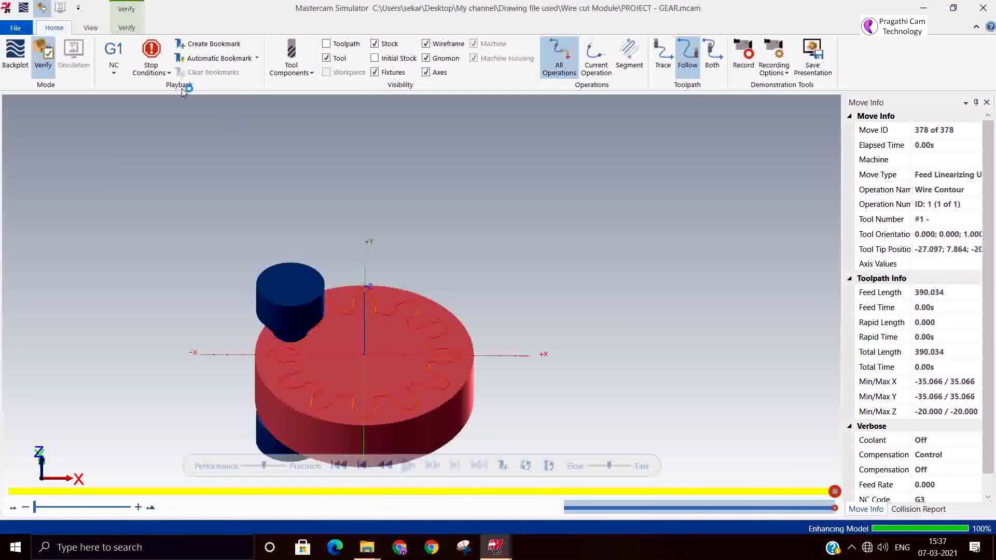
{"action": "left_click", "coordinate": [126, 27]}
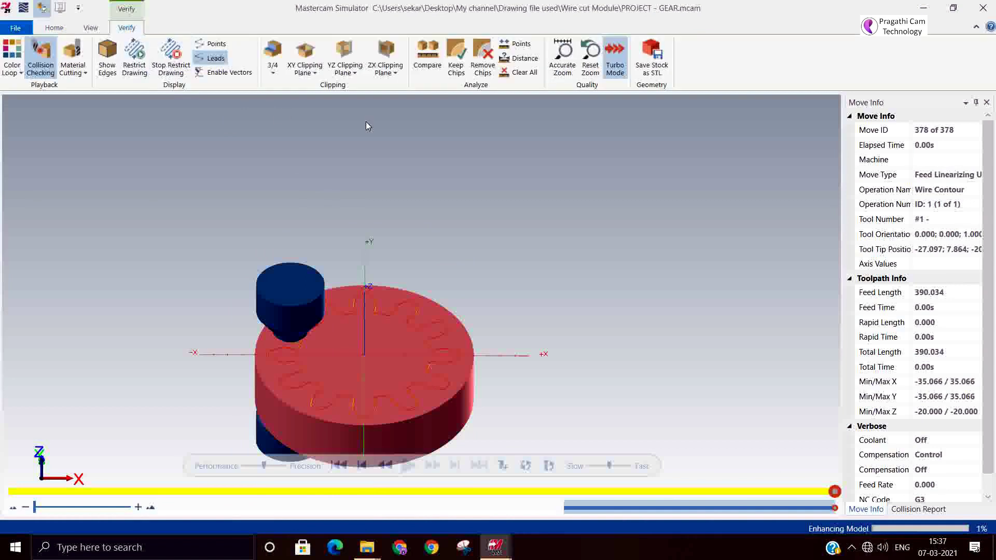
{"action": "left_click", "coordinate": [483, 59]}
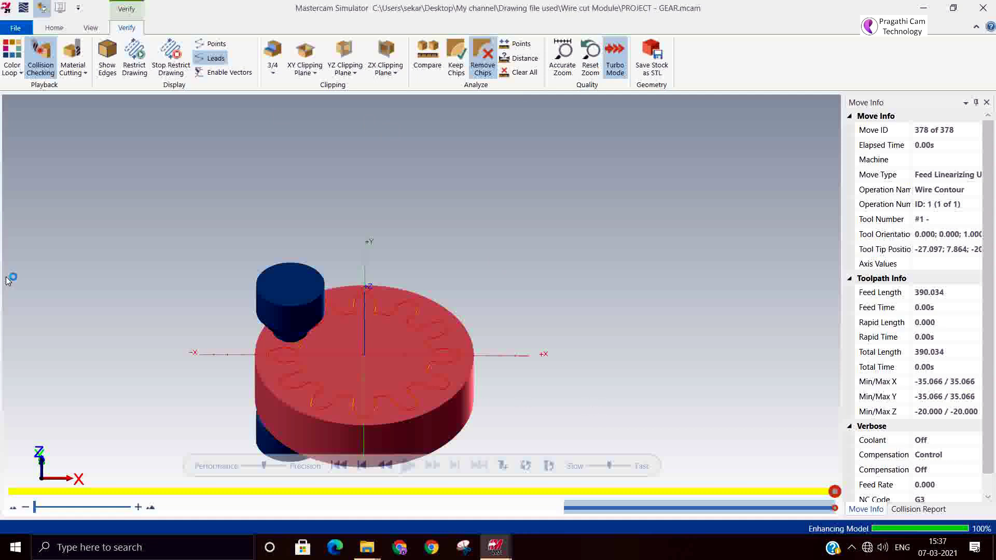
{"action": "scroll", "coordinate": [19, 276], "scroll_direction": "up", "scroll_amount": 5}
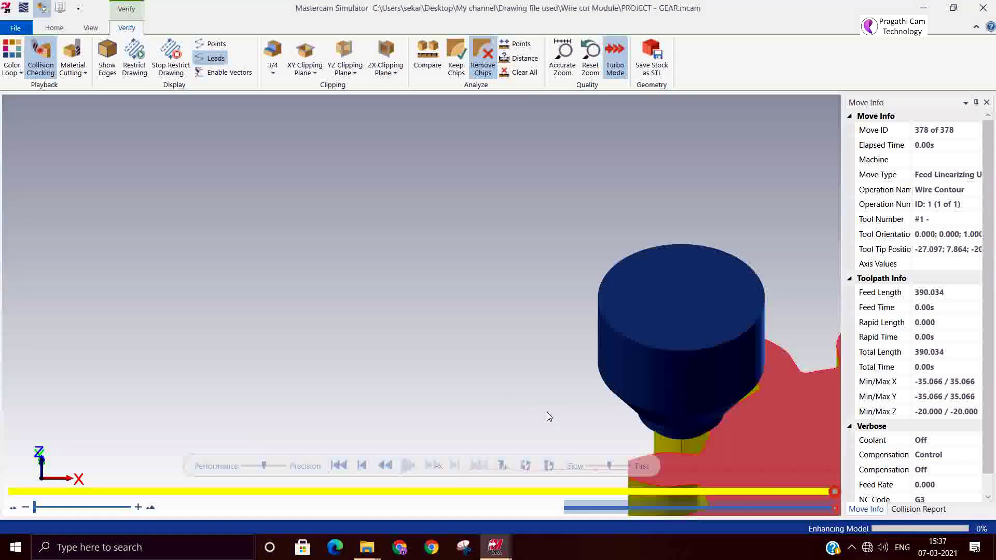
{"action": "mouse_move", "coordinate": [547, 416]}
{"action": "middle_mouse_down"}
{"action": "mouse_move", "coordinate": [703, 430]}
{"action": "mouse_move", "coordinate": [656, 412]}
{"action": "mouse_move", "coordinate": [674, 406]}
{"action": "mouse_move", "coordinate": [647, 428]}
{"action": "middle_mouse_up"}
{"action": "scroll", "coordinate": [703, 428], "scroll_direction": "up", "scroll_amount": 5}
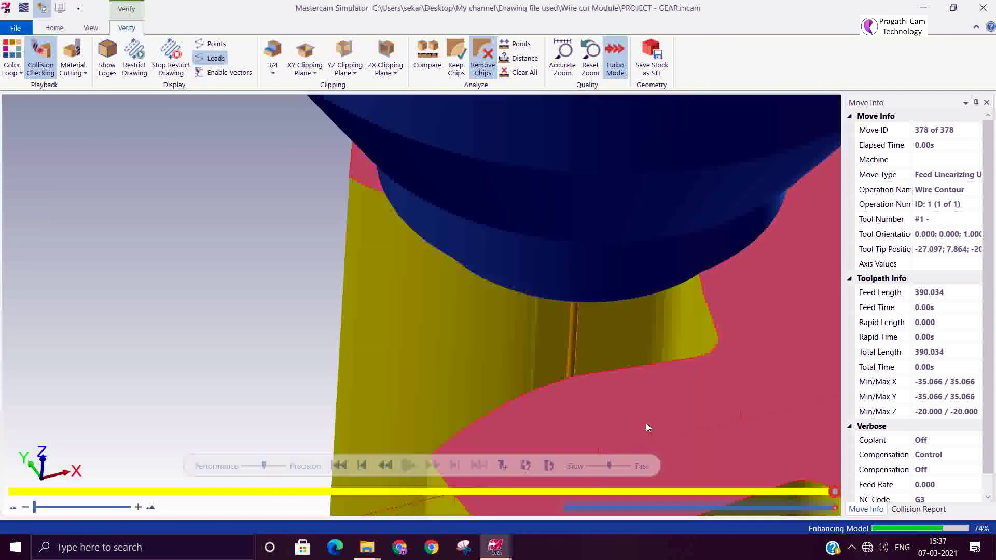
{"action": "scroll", "coordinate": [358, 300], "scroll_direction": "down", "scroll_amount": 5}
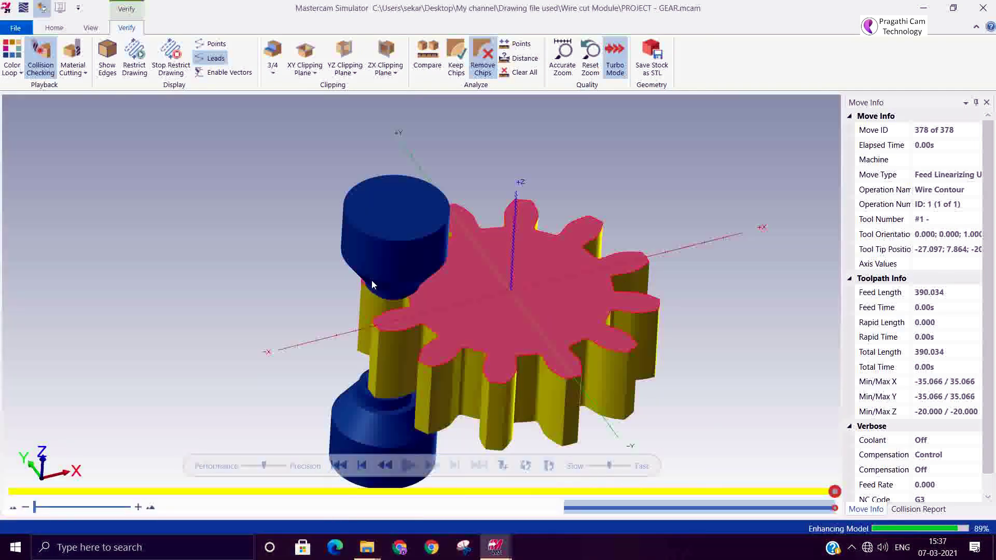